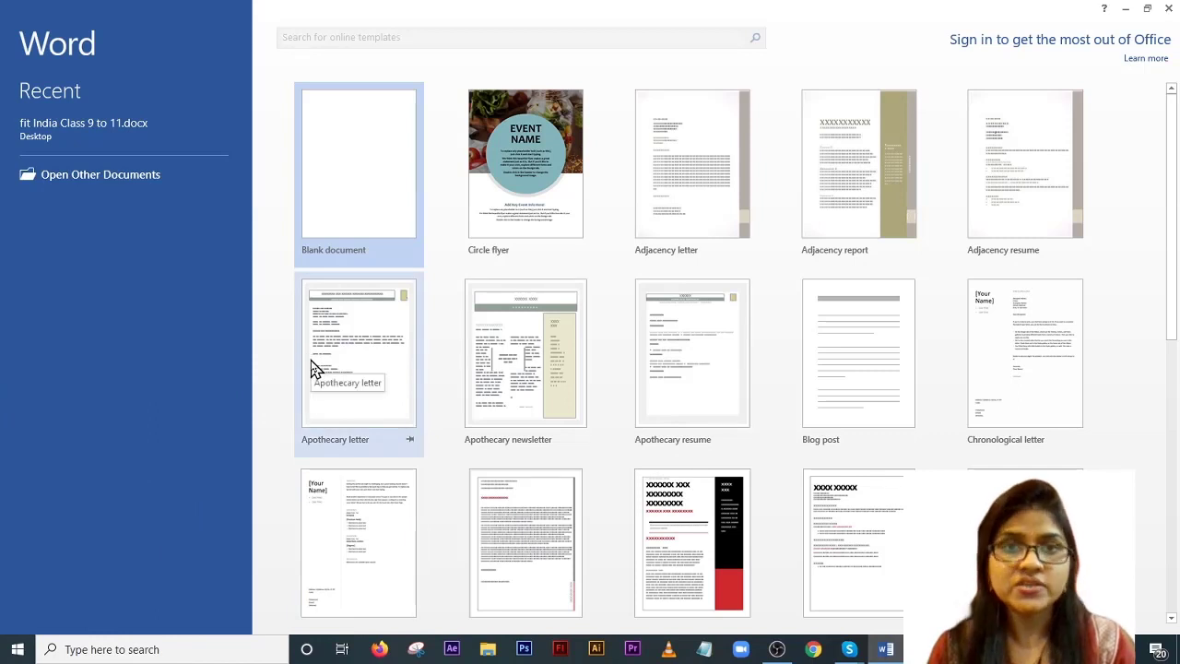
Step: Search Windows for "ms word" and return to the Word start screen
left_click(17, 651)
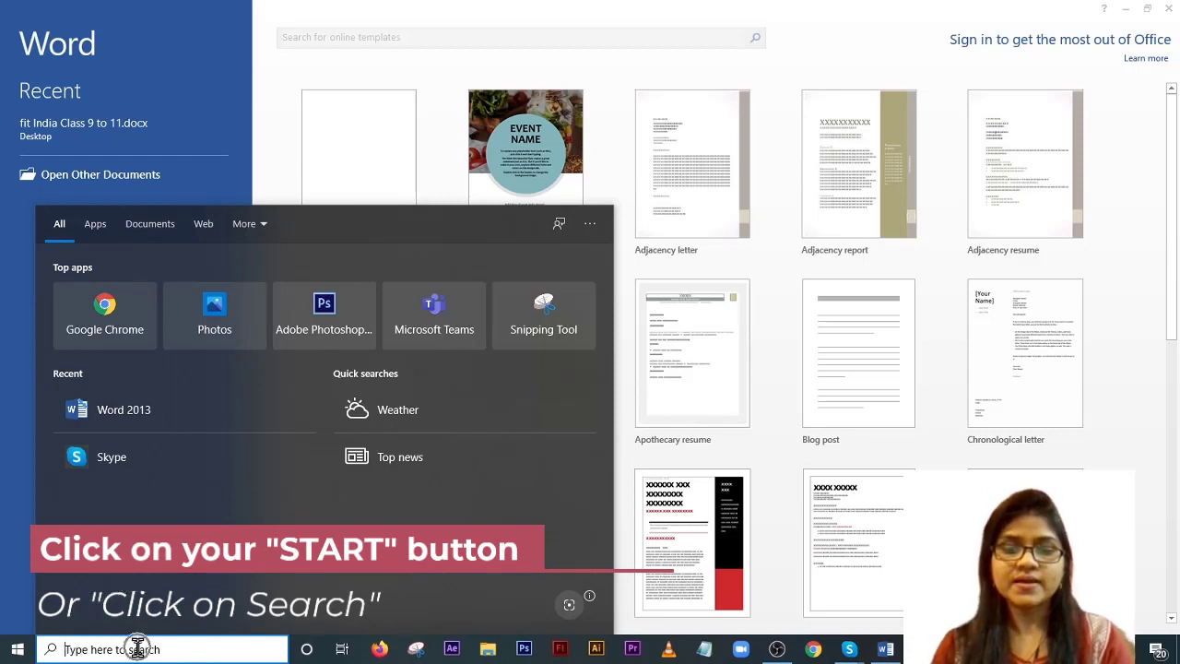
type("ms")
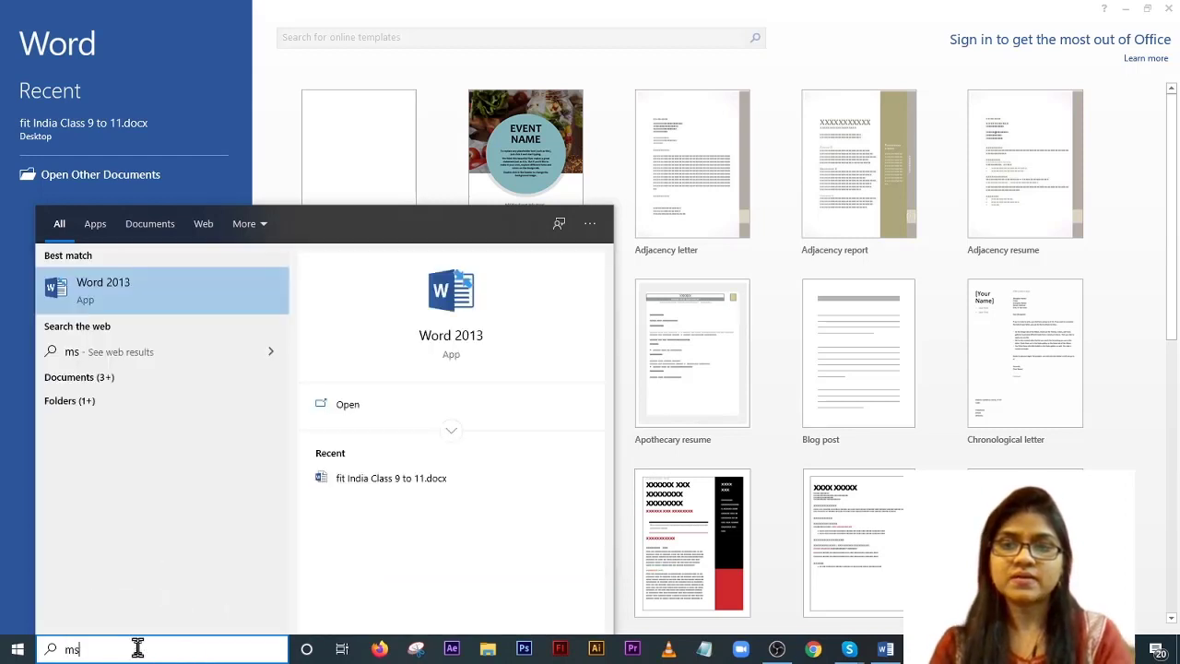
type(" word")
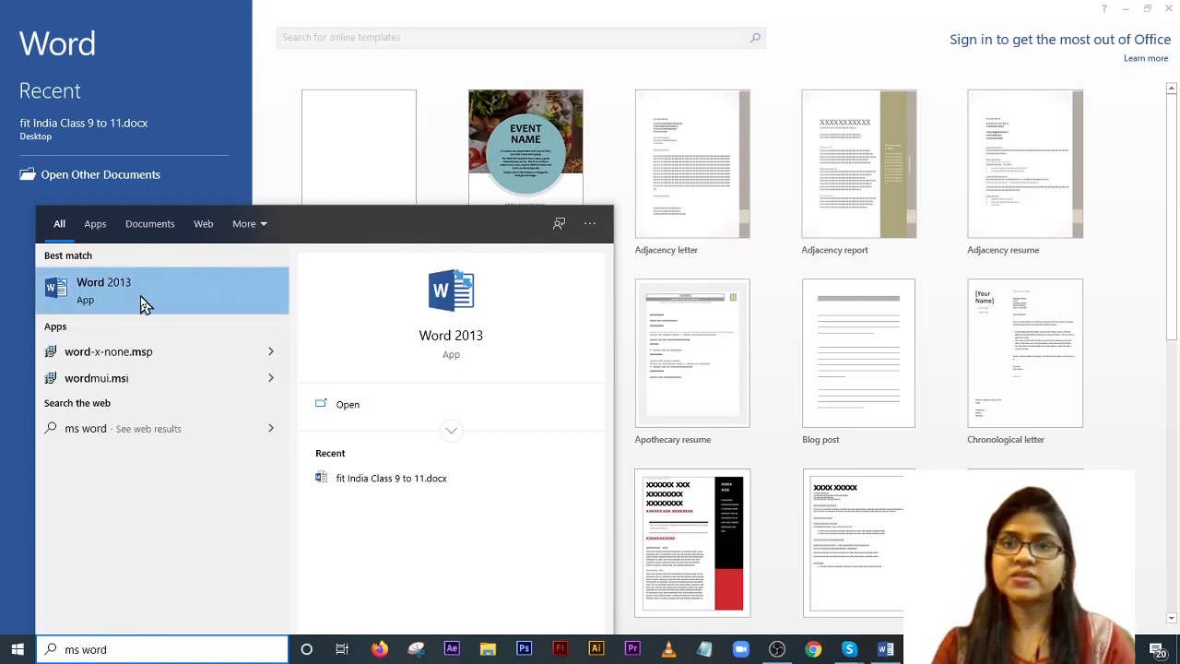
left_click(242, 193)
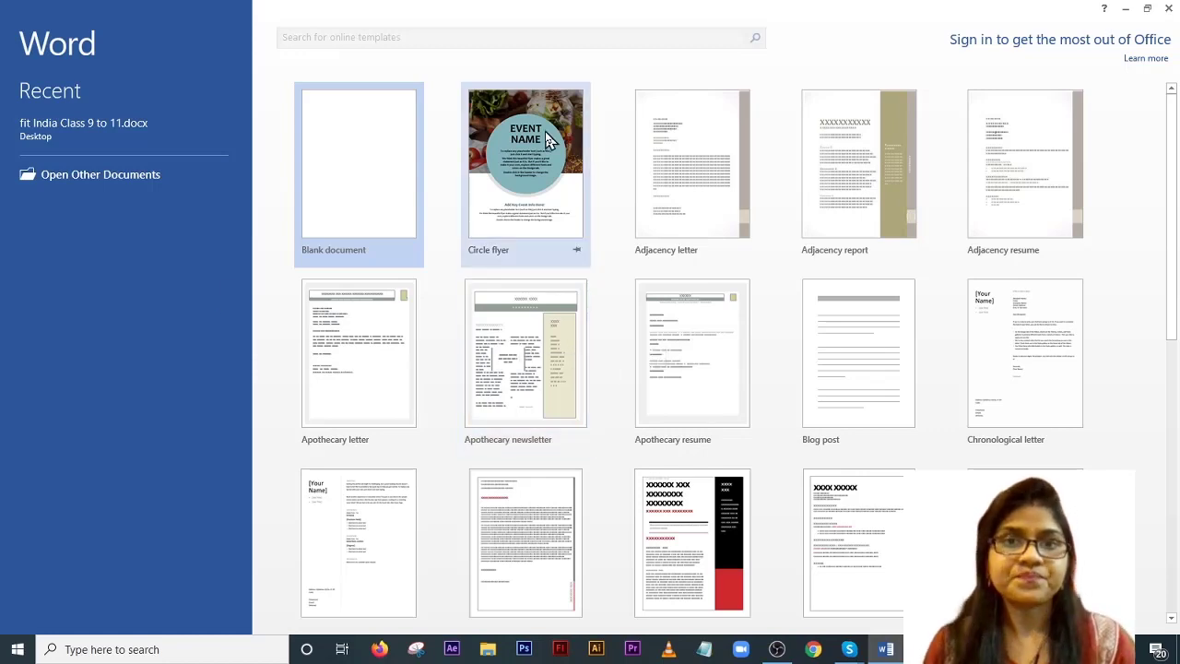
Step: Browse the available templates and create a document from the Essential report template
scroll(650, 341, "down", 3)
scroll(650, 341, "down", 2)
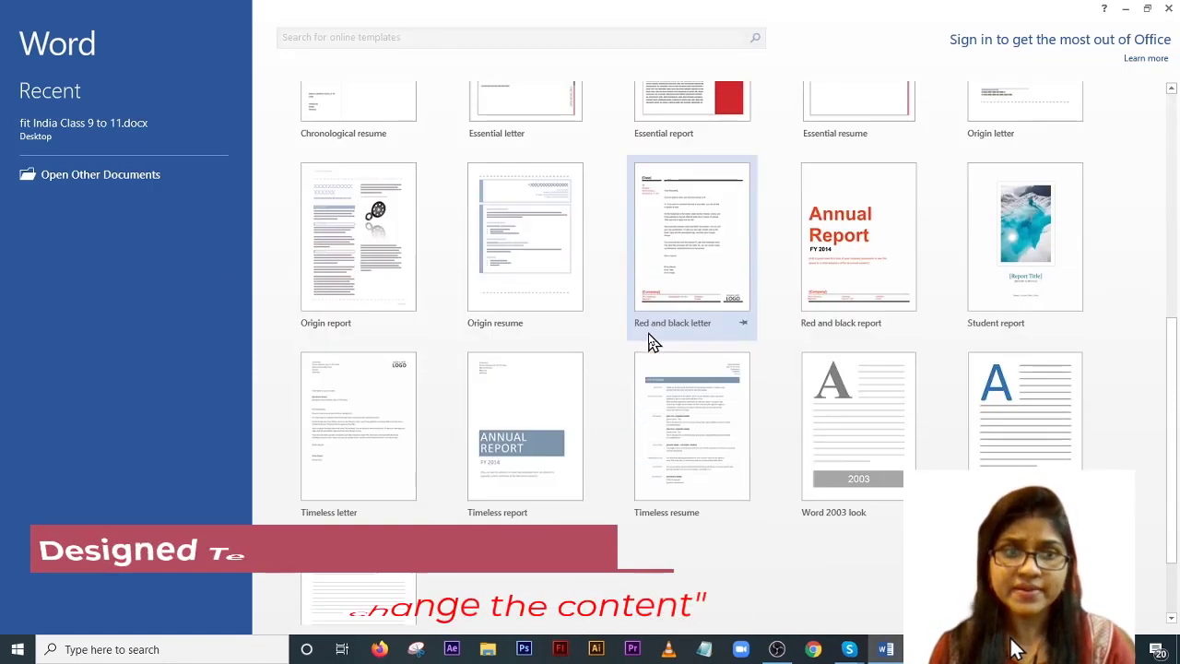
scroll(651, 338, "up", 3)
scroll(641, 391, "up", 2)
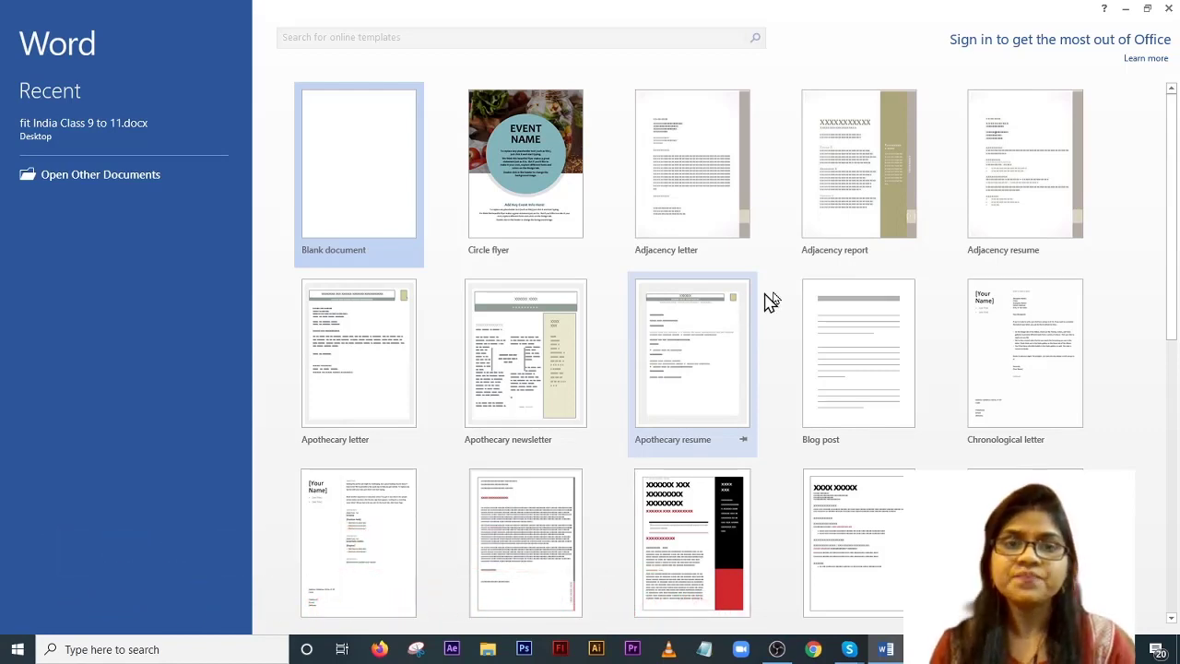
scroll(764, 298, "down", 3)
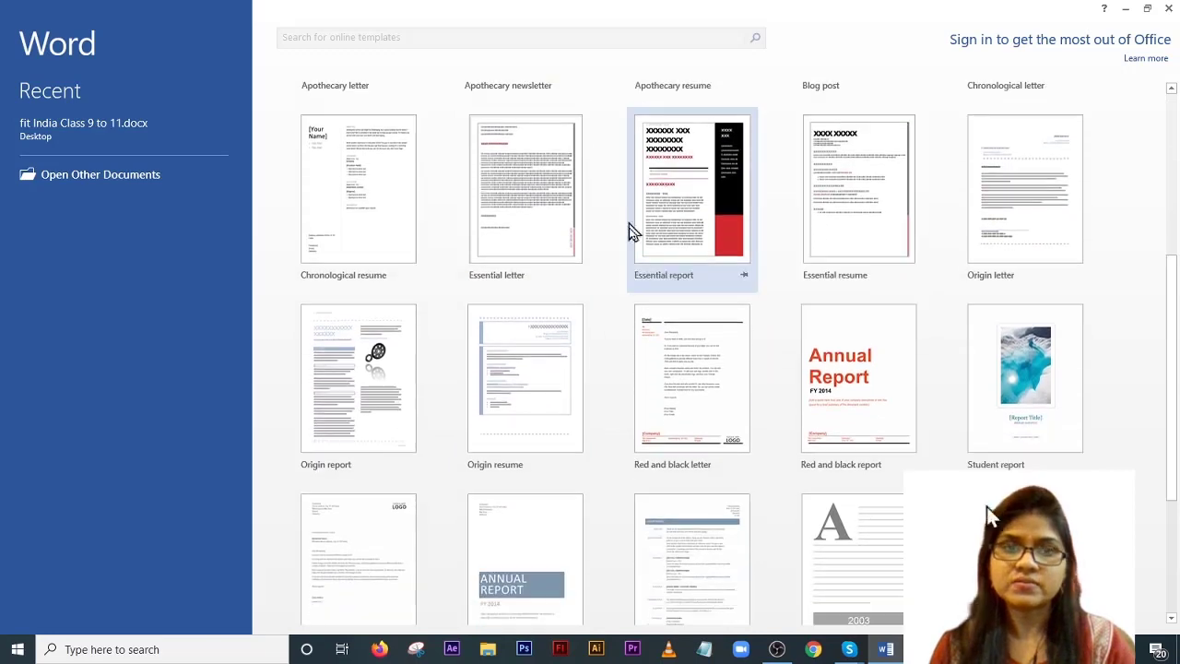
scroll(737, 378, "down", 1)
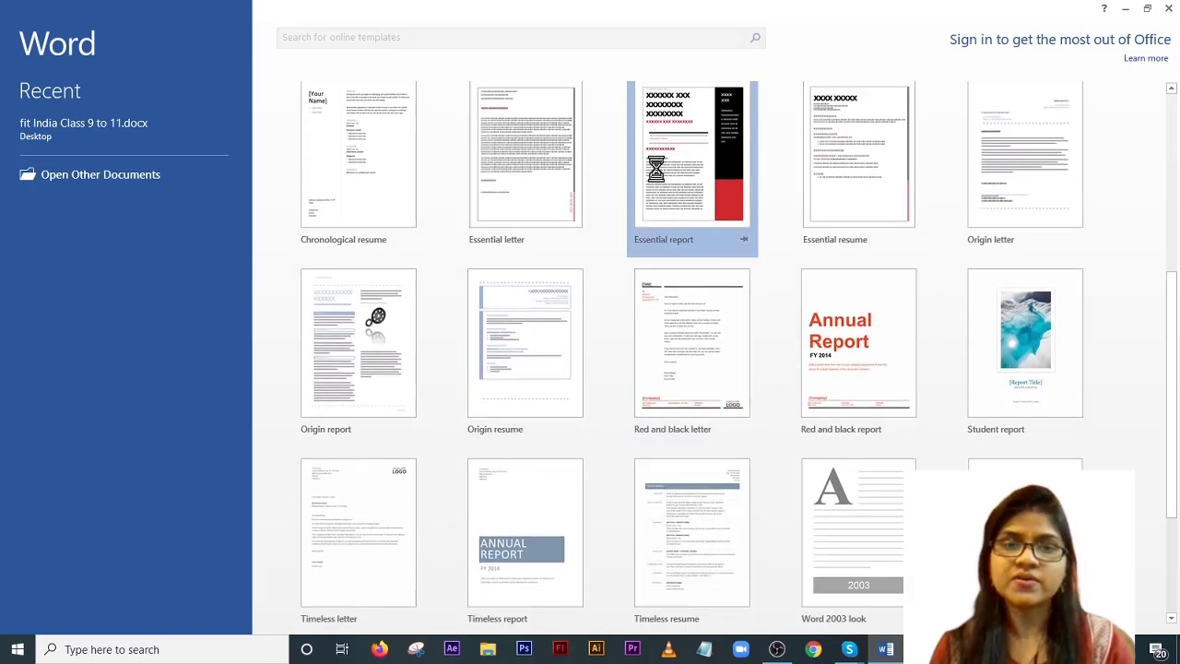
double_click(656, 188)
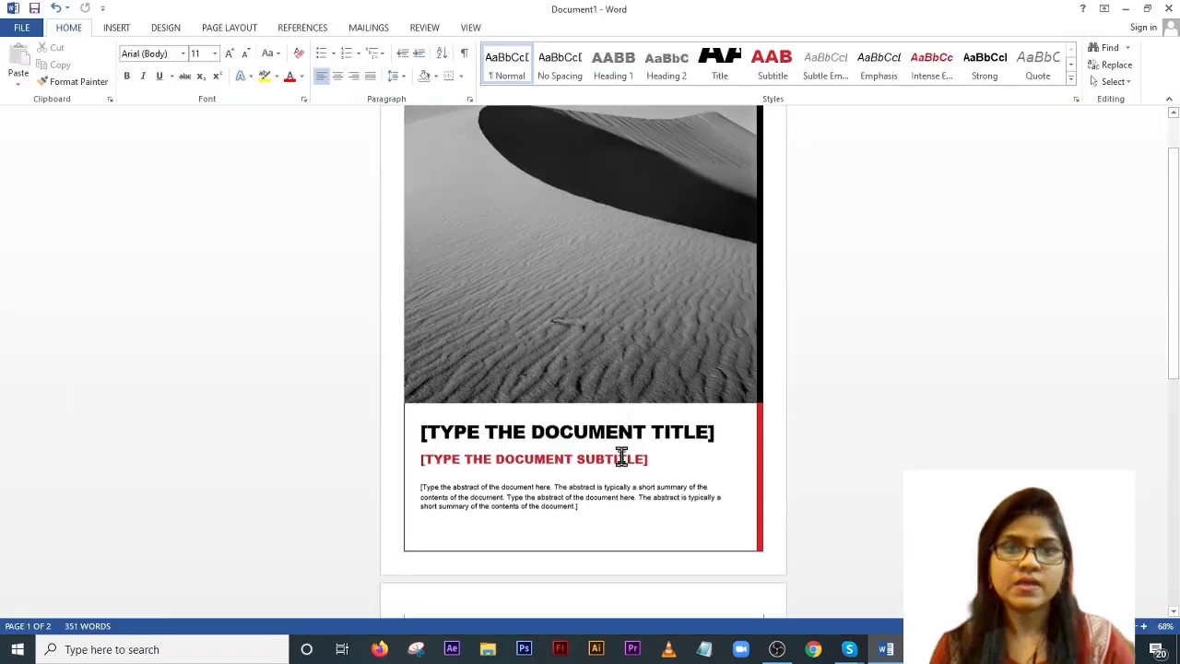
Step: Look through the cover page and second page of the Essential report document
scroll(621, 454, "down", 5)
scroll(621, 454, "down", 3)
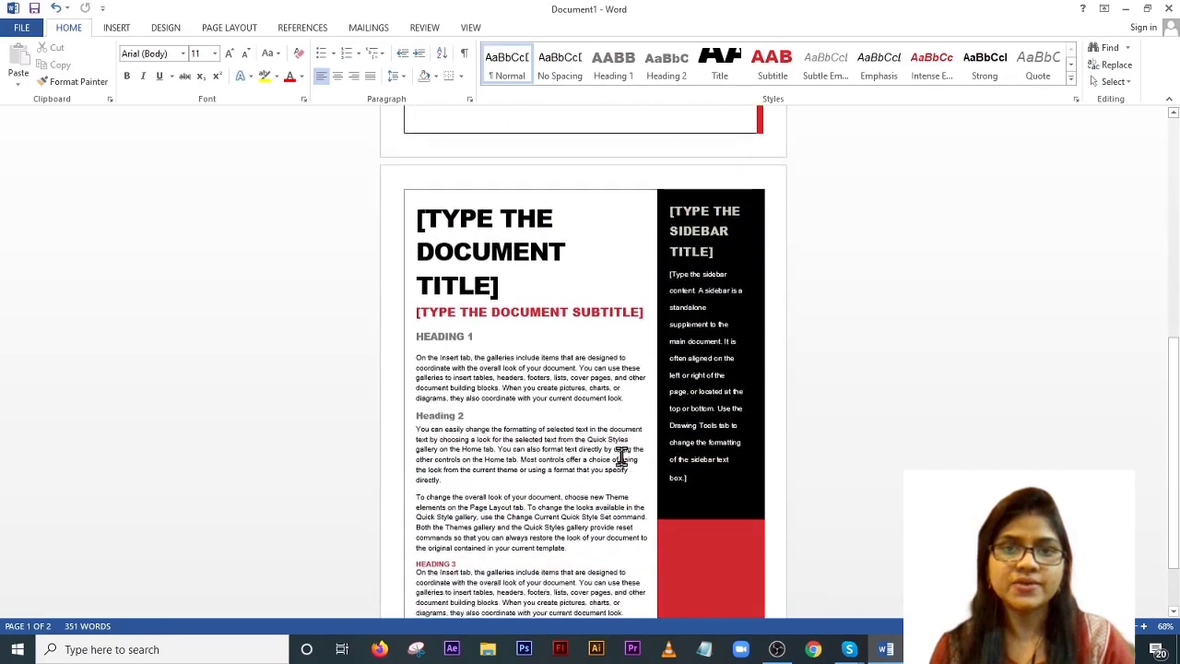
scroll(584, 479, "up", 2)
scroll(581, 455, "up", 8)
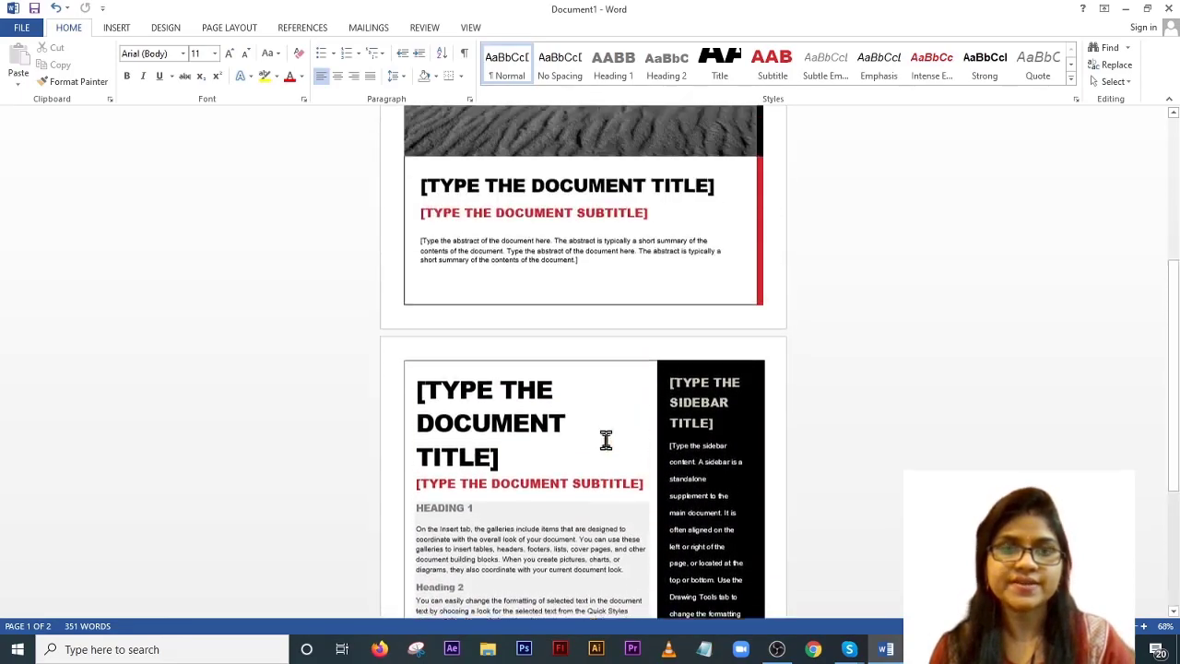
scroll(625, 458, "down", 6)
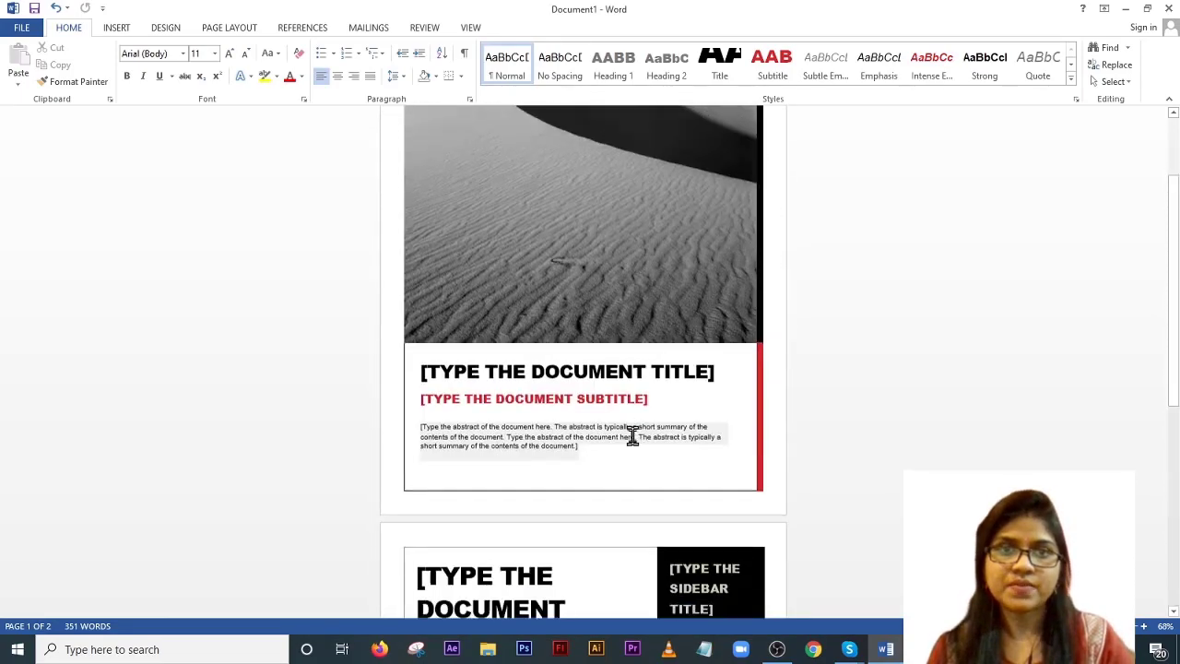
scroll(636, 458, "down", 3)
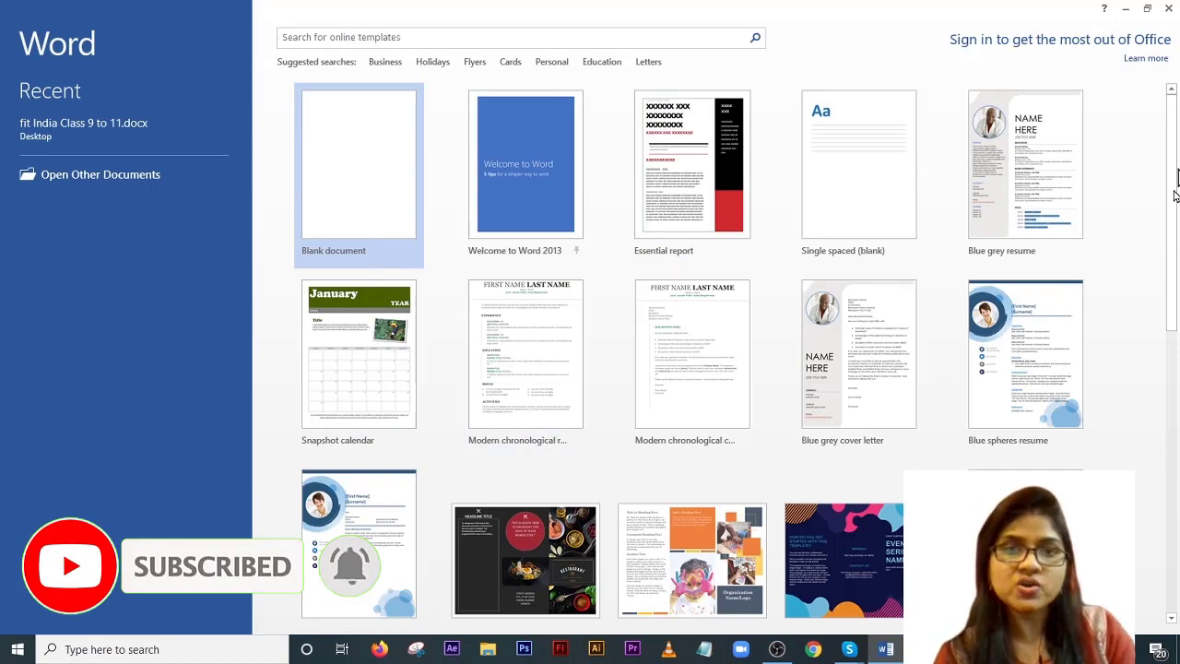
Step: Browse the online templates and create a blank document
scroll(569, 382, "down", 3)
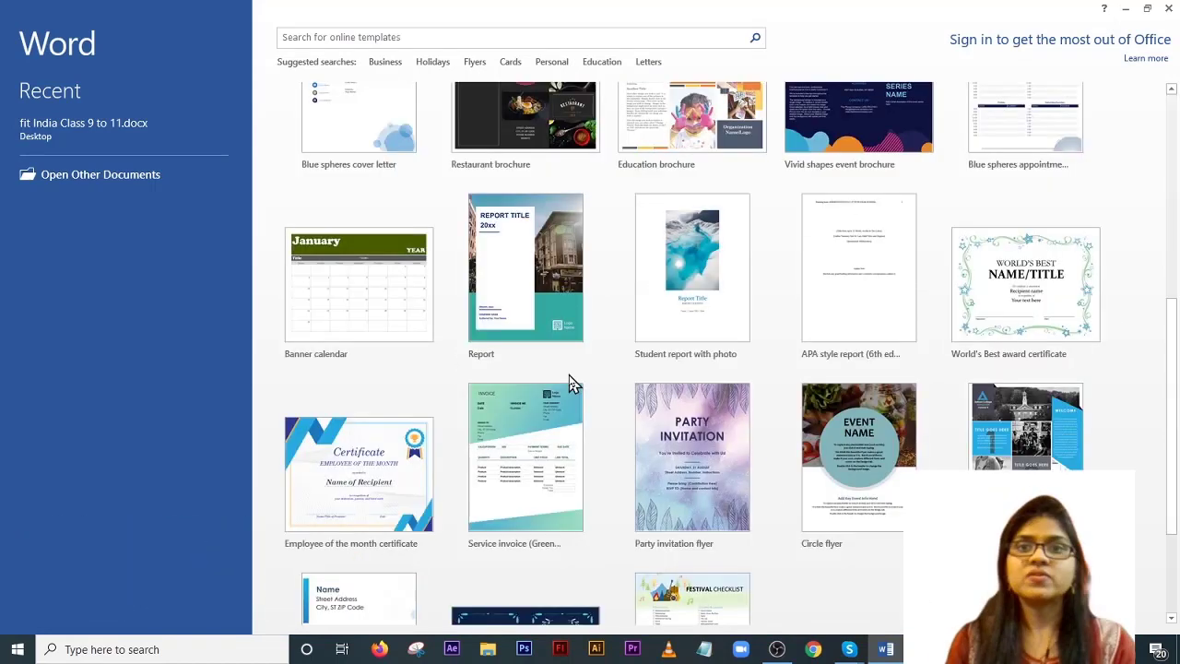
scroll(569, 381, "up", 3)
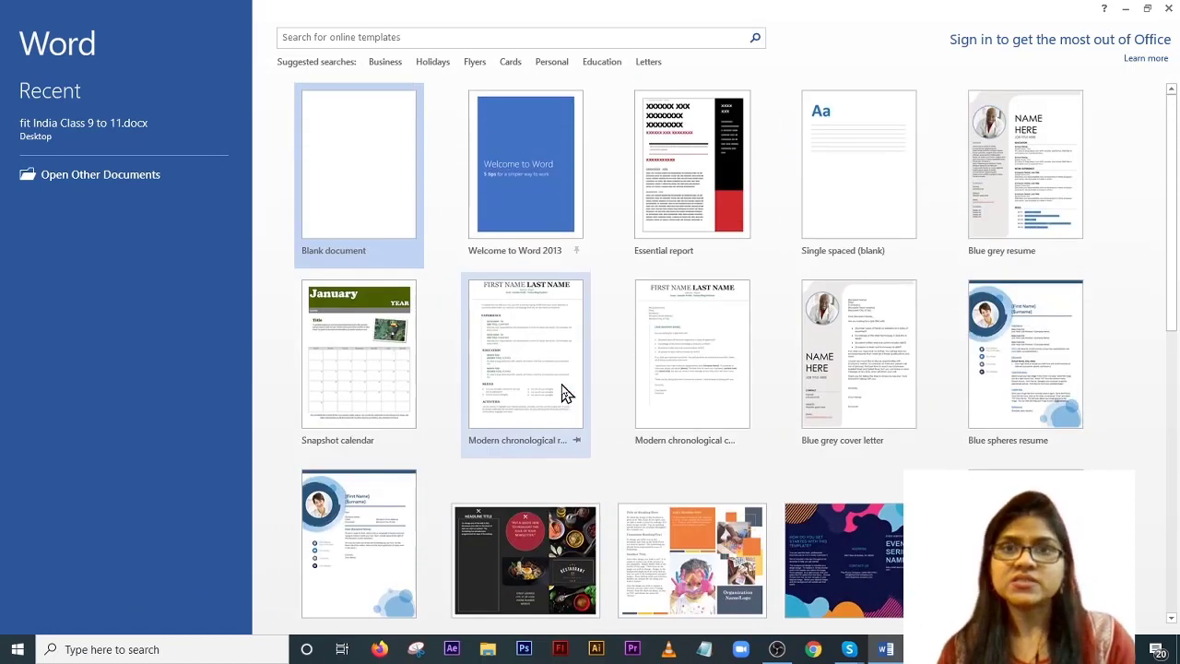
left_click(334, 166)
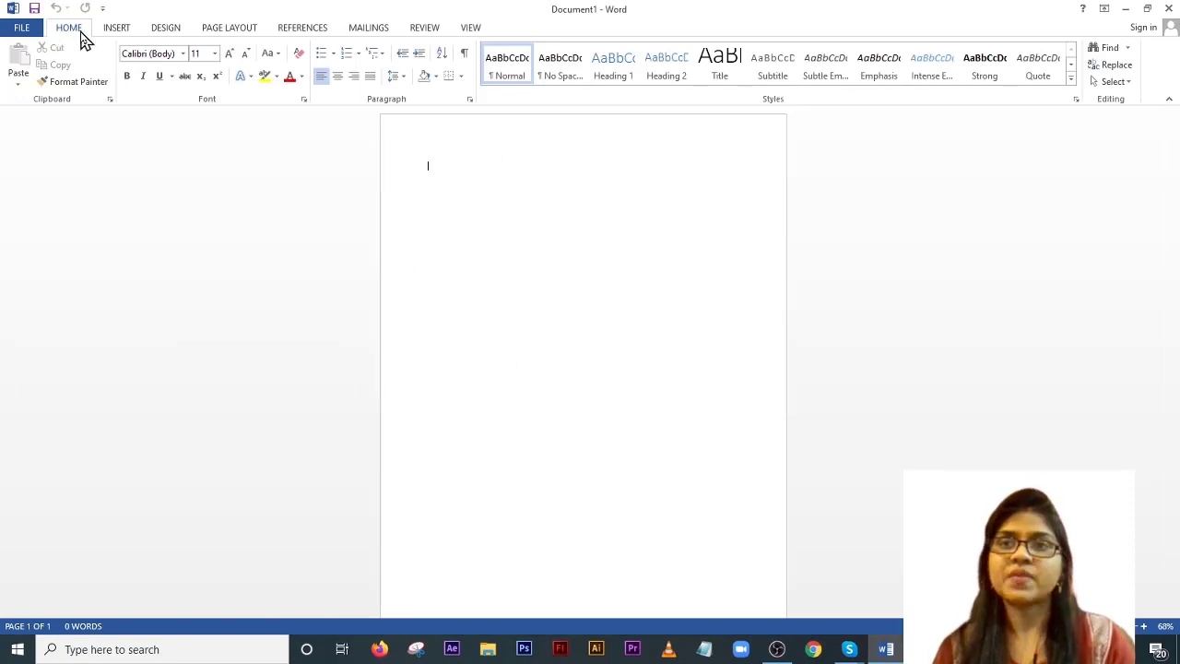
Step: Examine the command sets for inserting, page layout, mailings, reviewing and viewing, and return to the basic formatting commands
left_click(116, 31)
left_click(229, 29)
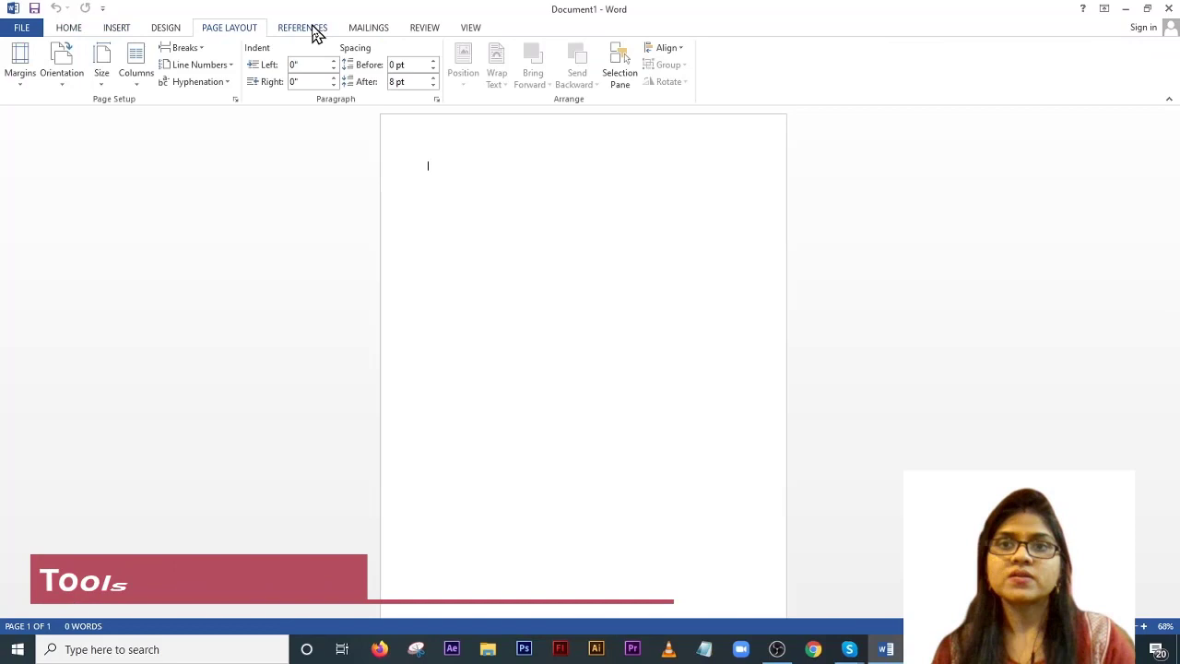
left_click(364, 29)
left_click(424, 28)
left_click(470, 28)
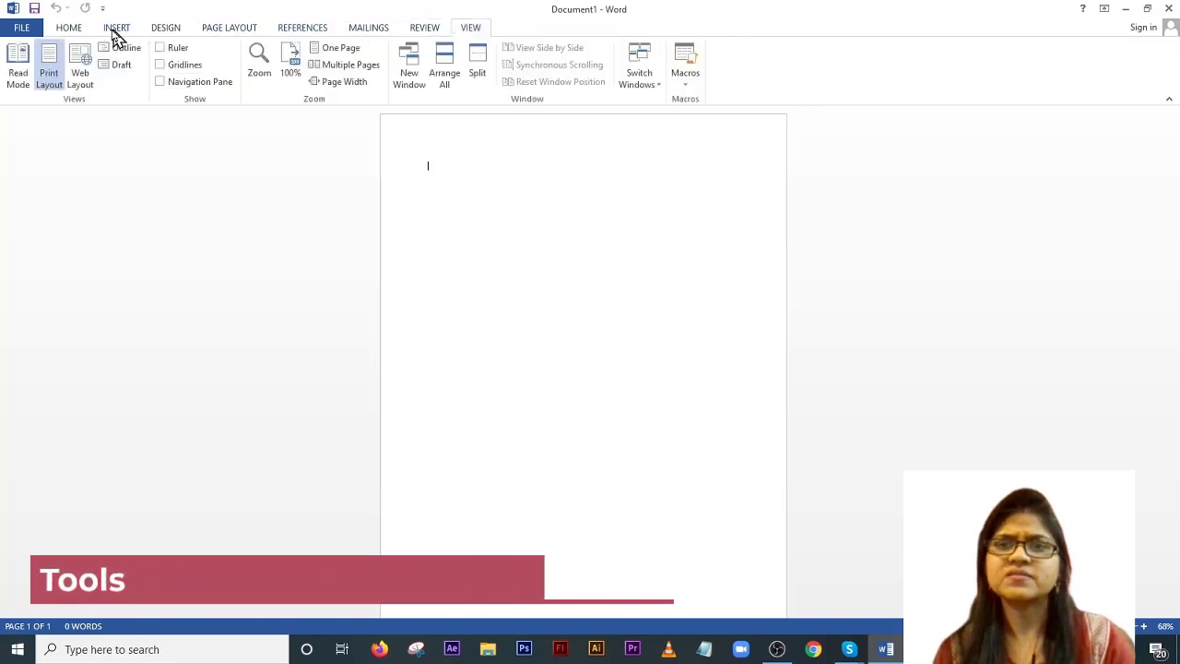
left_click(365, 30)
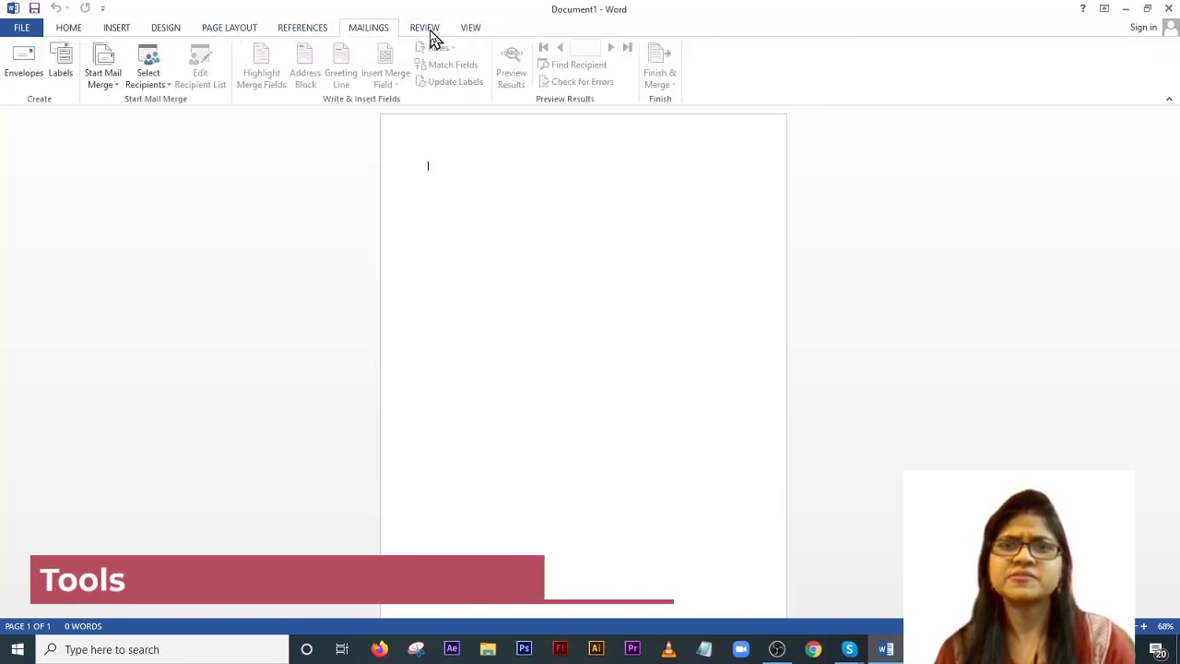
left_click(431, 33)
left_click(71, 30)
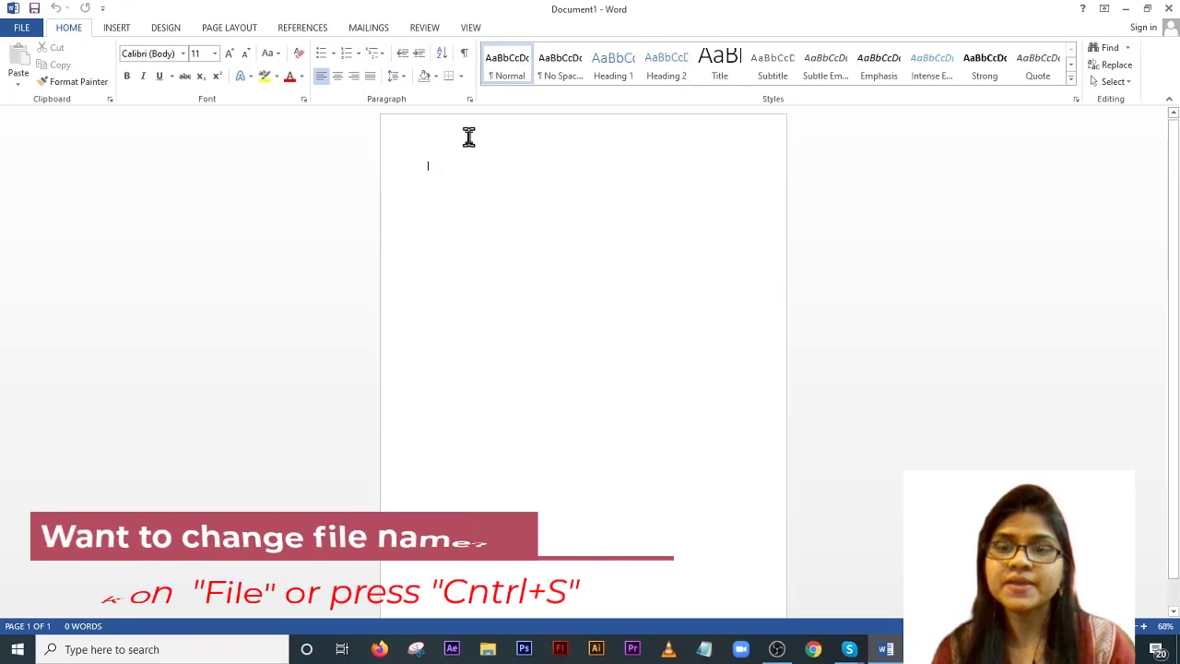
Step: Open the Save As dialog on the computer, select the proposed file name, and cancel without saving
key("ctrl+s")
left_click(30, 26)
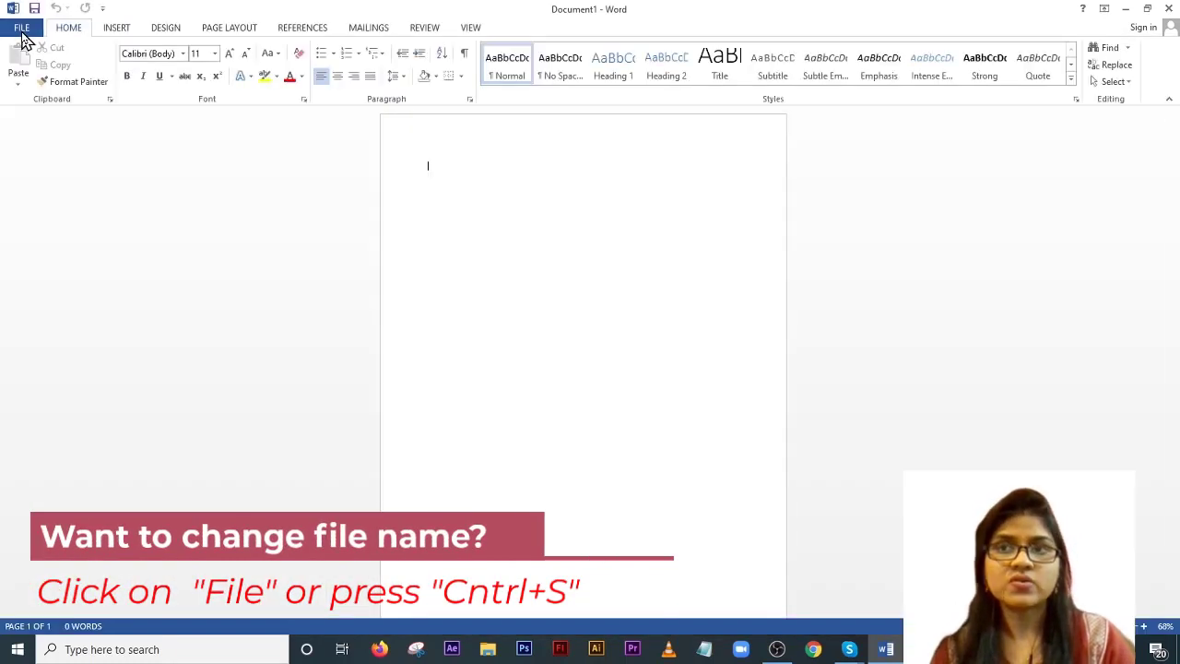
left_click(23, 30)
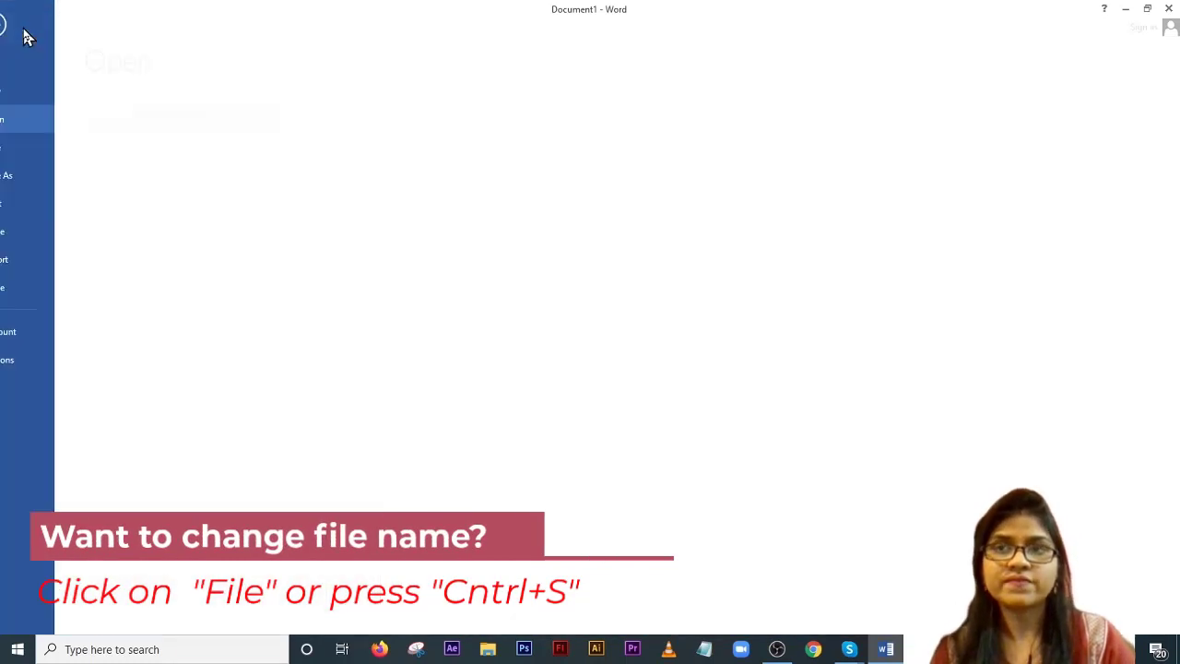
left_click(29, 177)
left_click(396, 236)
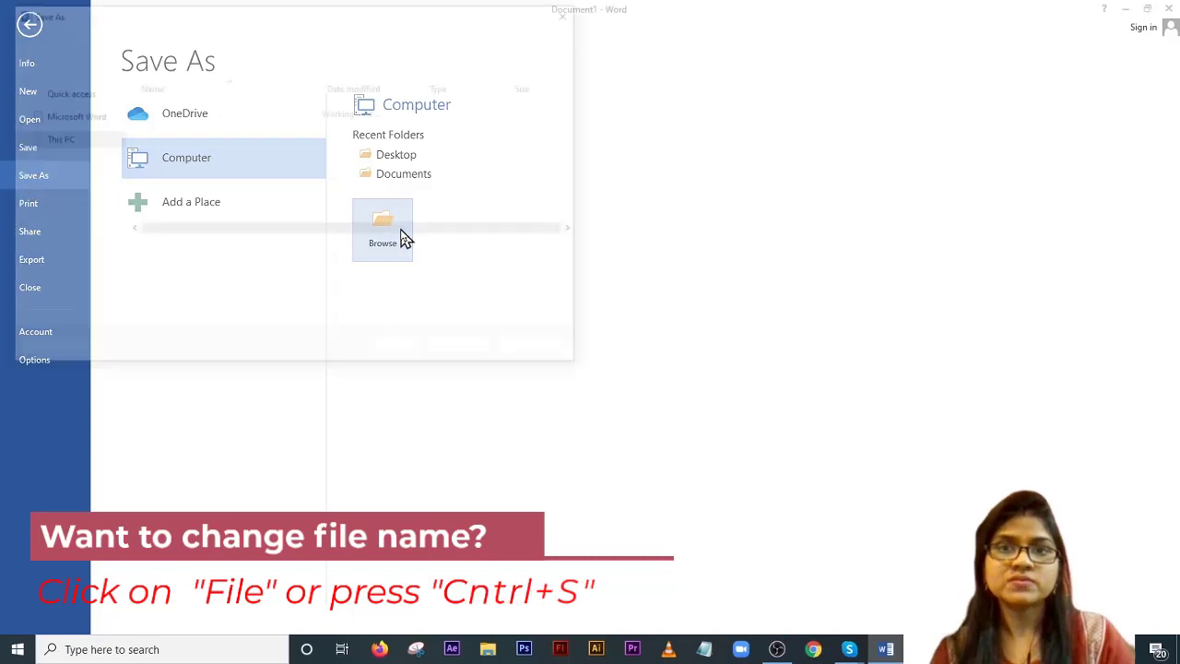
left_click_drag(158, 250, 88, 247)
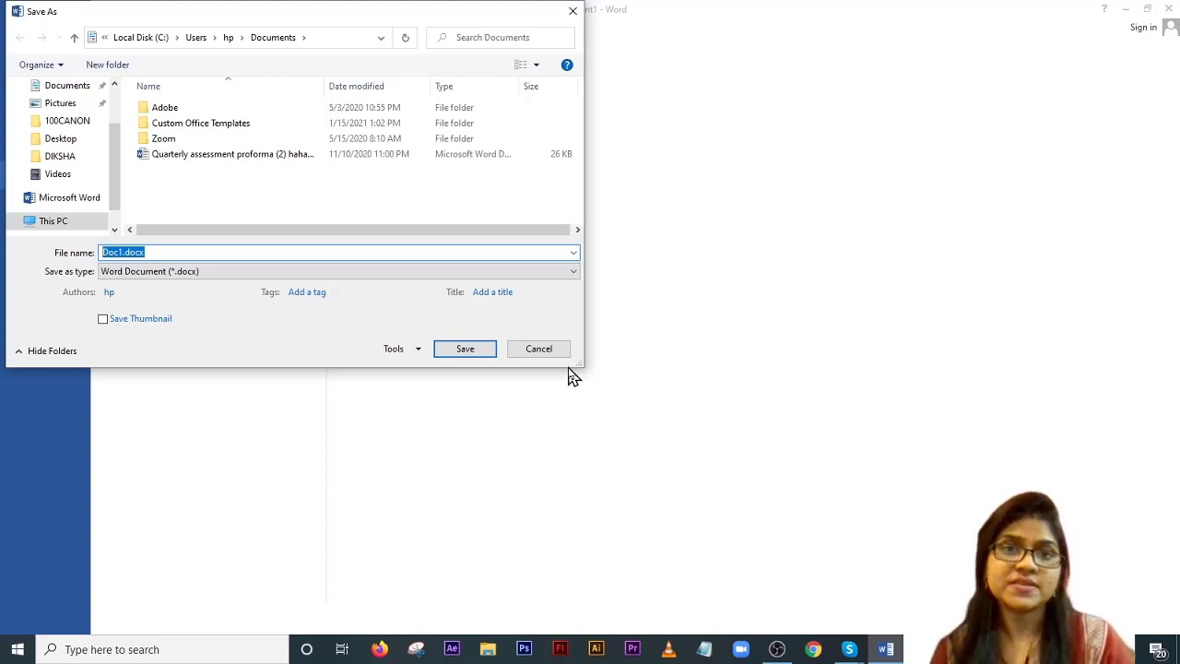
left_click(539, 353)
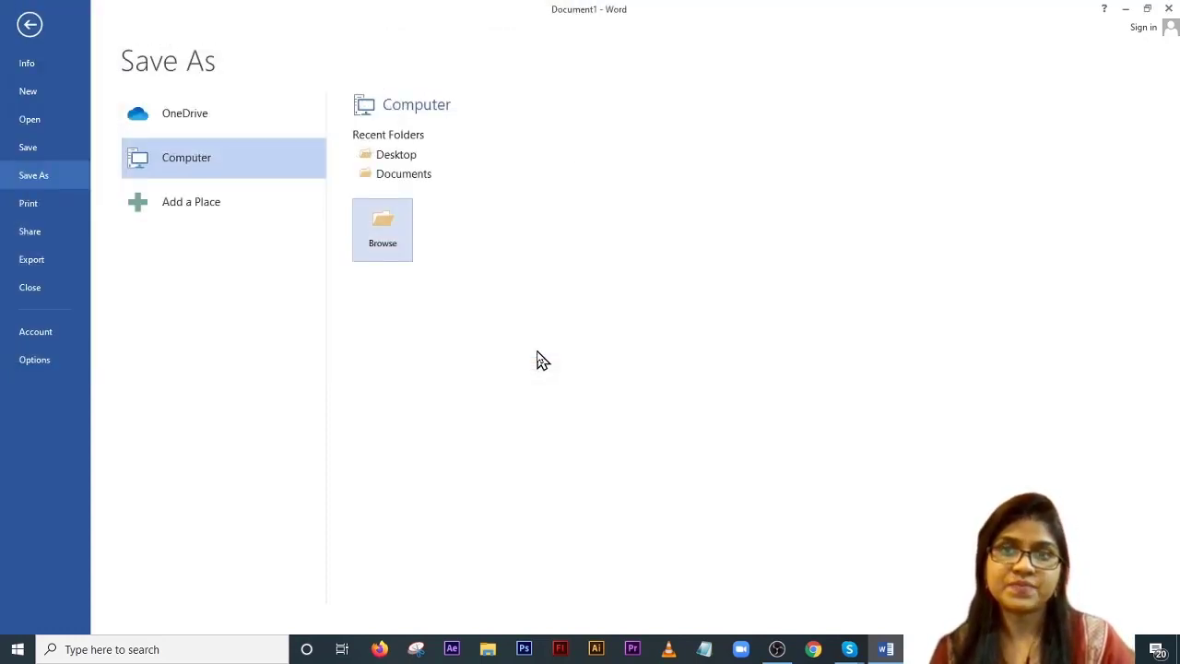
left_click(29, 25)
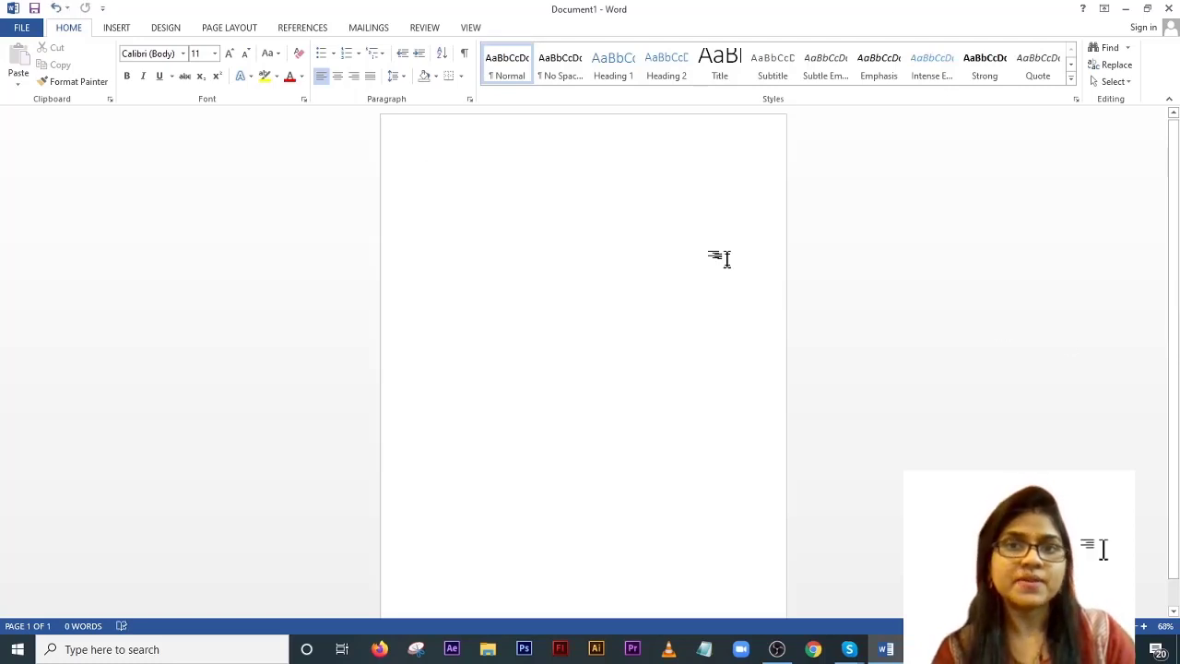
Step: Zoom the blank page in gradually to 124% and bring its upper edge into view
mouse_move(1073, 626)
left_mouse_down()
mouse_move(1099, 626)
mouse_move(1090, 626)
left_mouse_up()
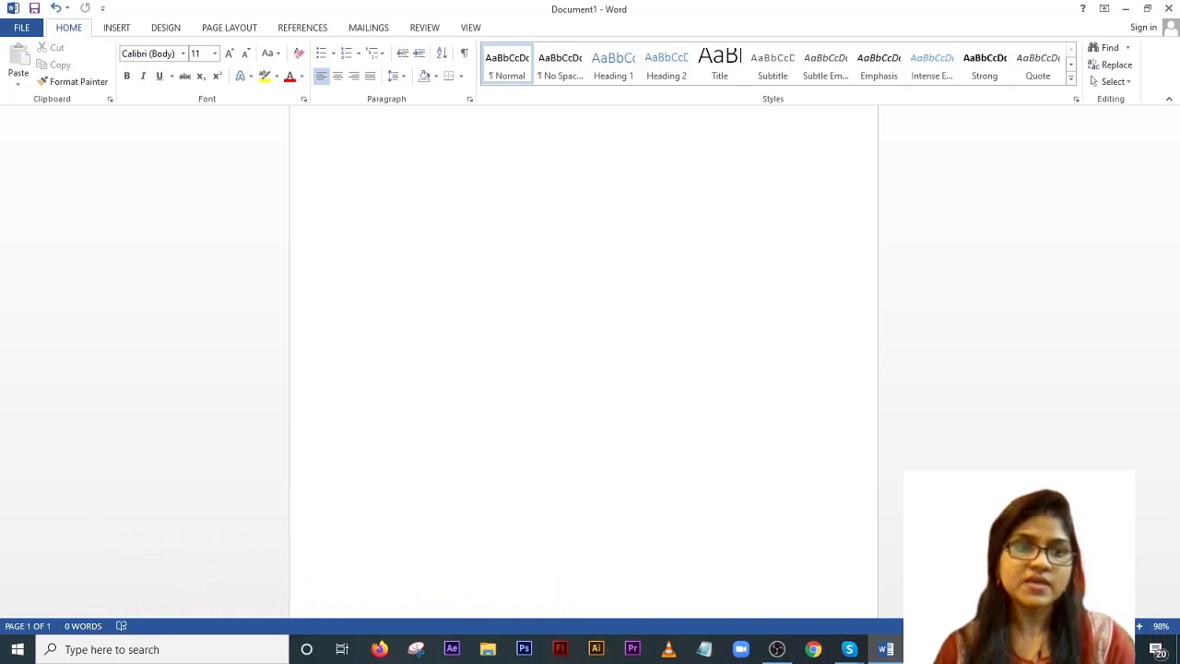
mouse_move(1090, 626)
left_mouse_down()
mouse_move(1103, 625)
mouse_move(1091, 625)
left_mouse_up()
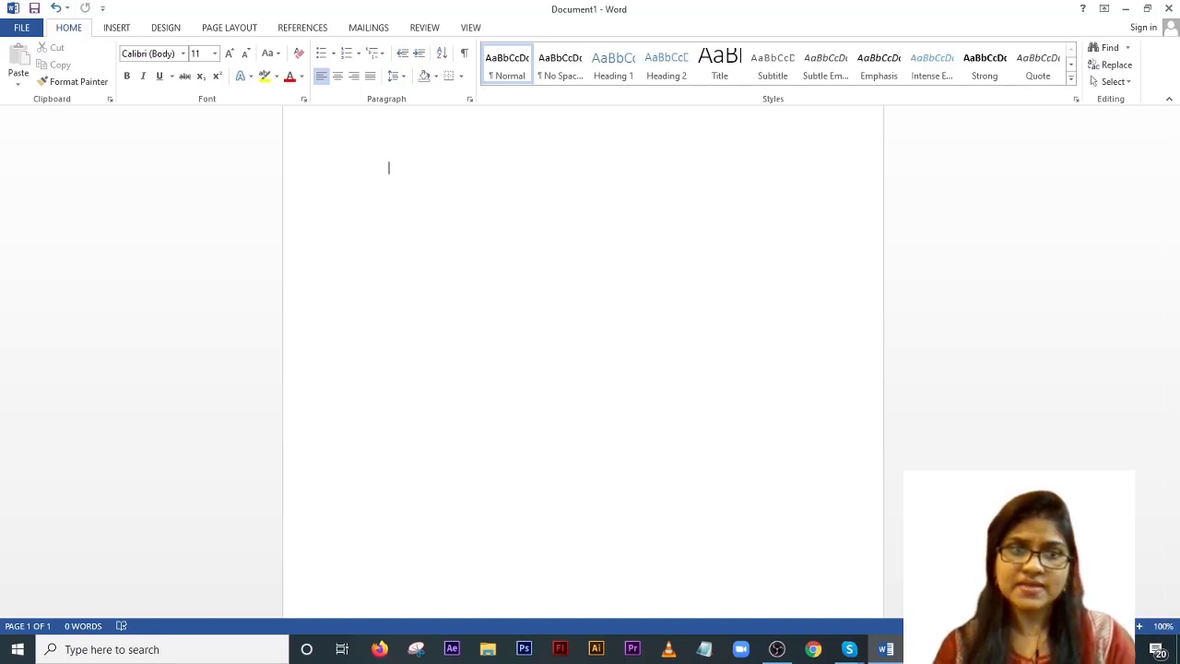
left_click_drag(1087, 626, 1090, 626)
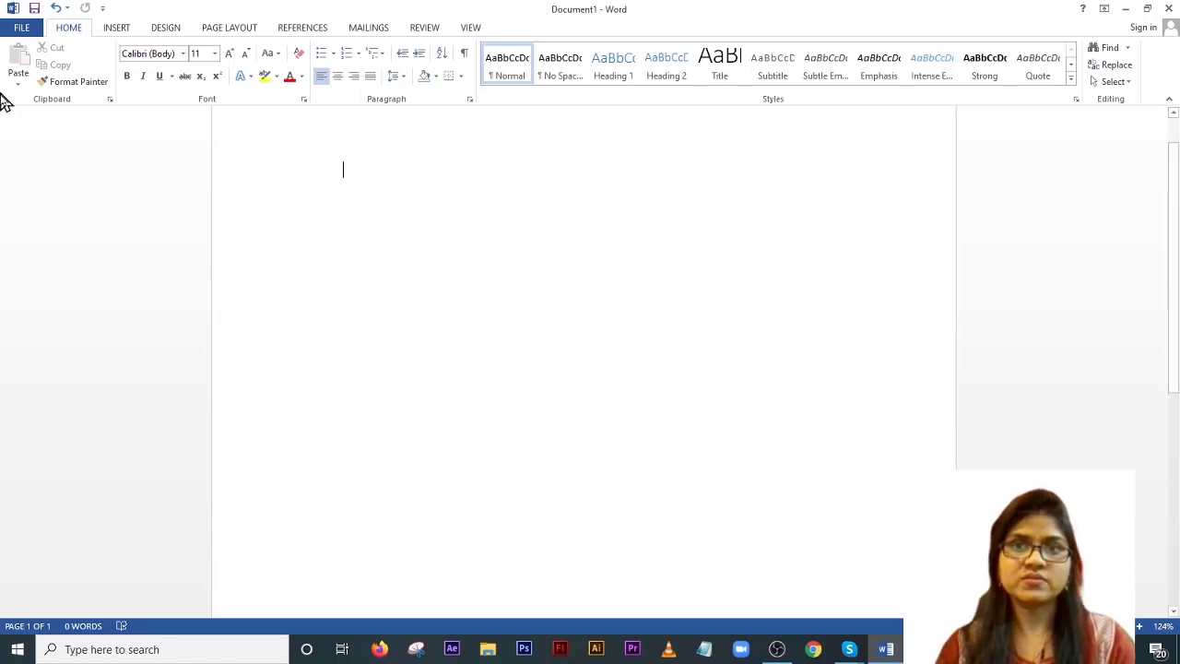
scroll(410, 216, "up", 1)
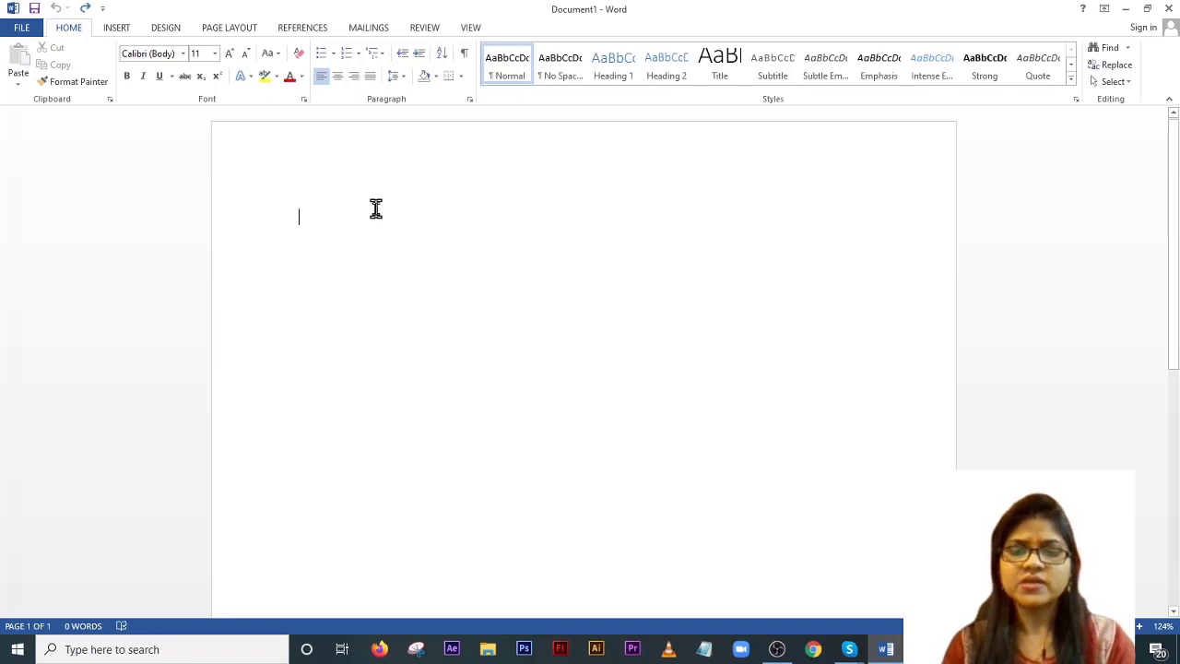
Step: Enter the sample text "dyfuhghklklk" on the page and magnify the document to 340%
type("dyfuhghklklk")
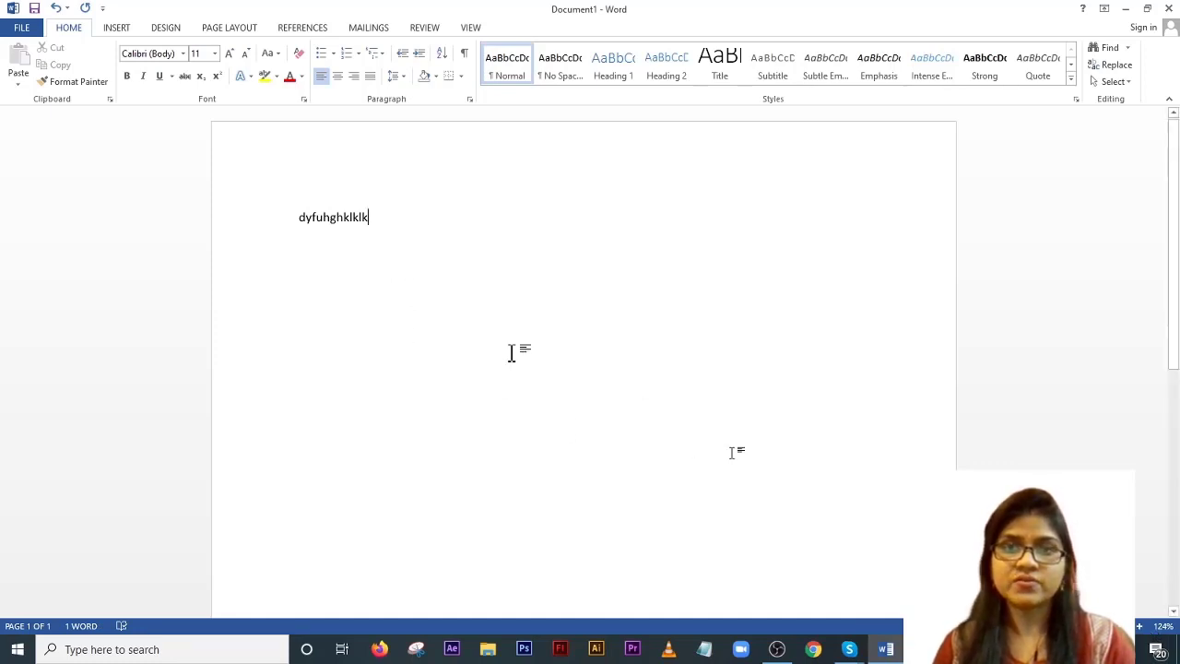
left_click_drag(1091, 626, 1116, 626)
left_click_drag(286, 611, 178, 599)
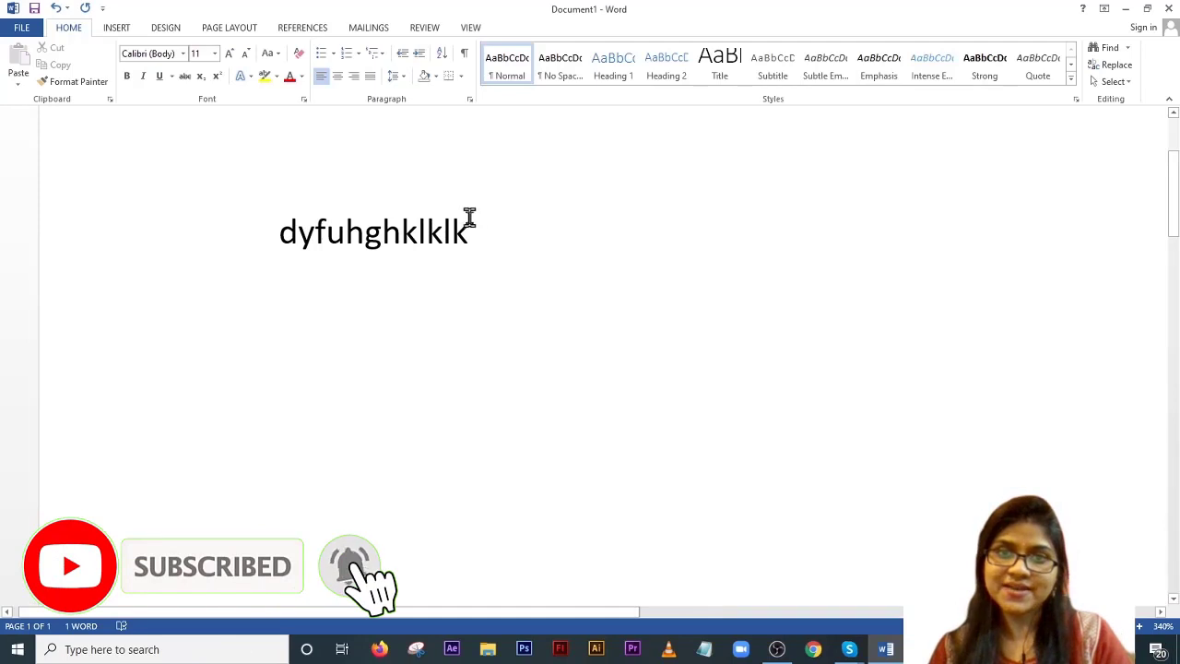
Step: Select the sample word from end to start and from start to end, clearing the selection each time
left_click_drag(470, 221, 281, 230)
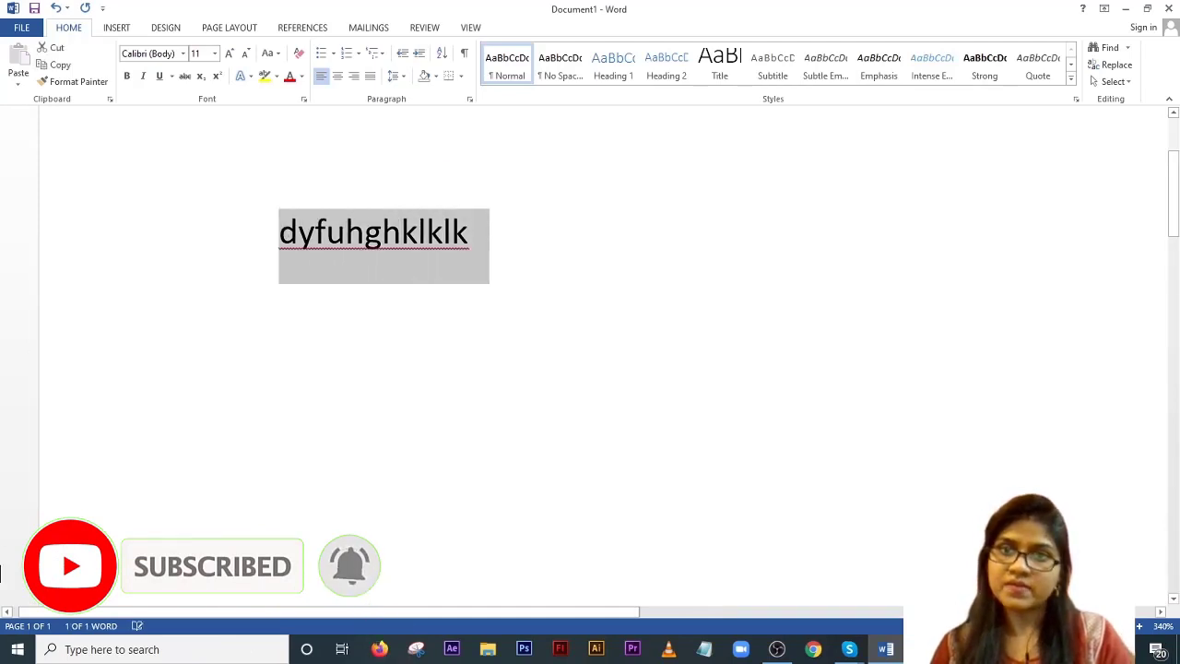
left_click(283, 236)
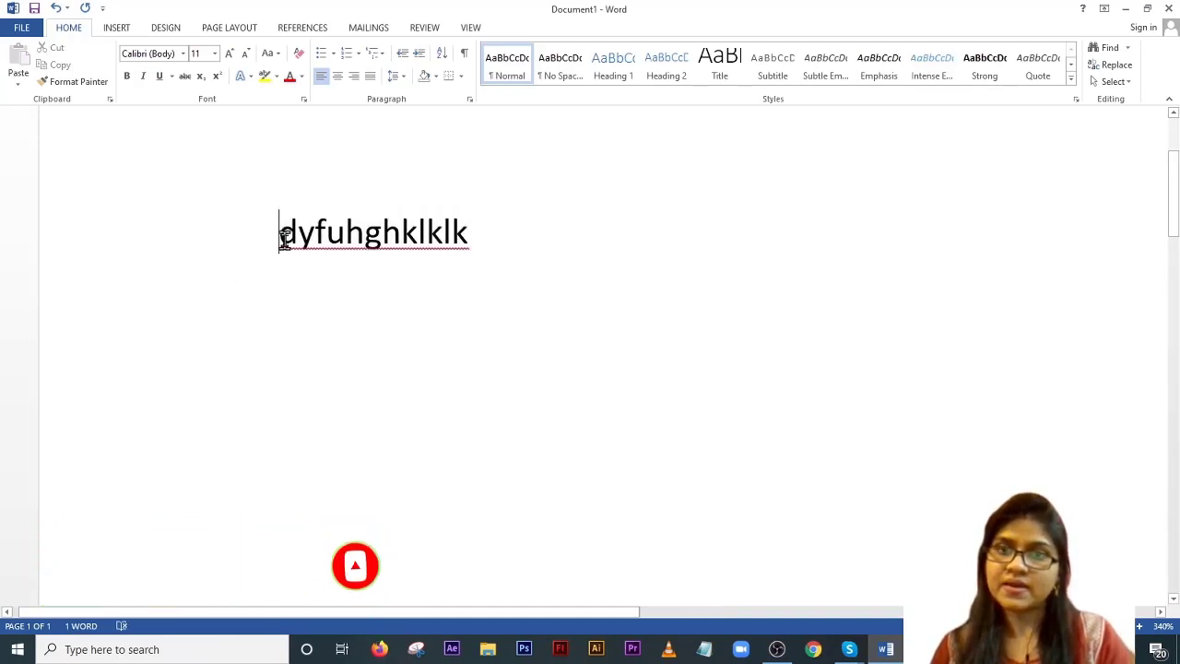
left_click_drag(283, 237, 482, 229)
left_click(470, 237)
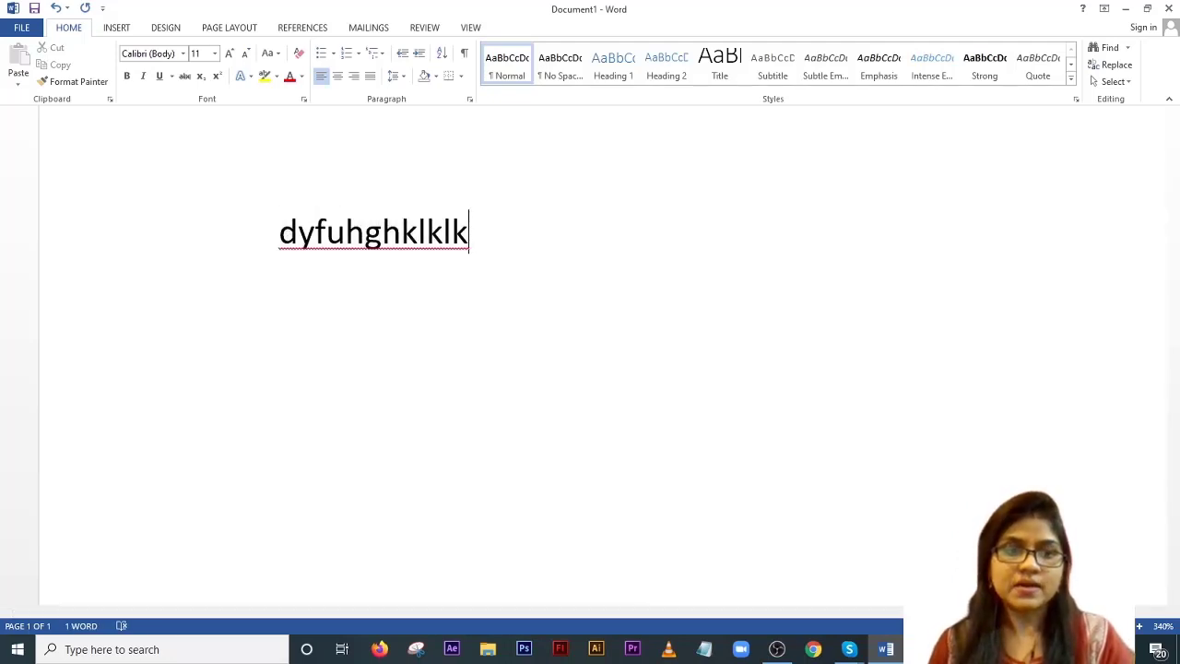
Step: Zoom the document out to 164% and delete the whole sample word "dyfuhghklklk"
scroll(589, 369, "down", 10)
scroll(590, 369, "up", 5)
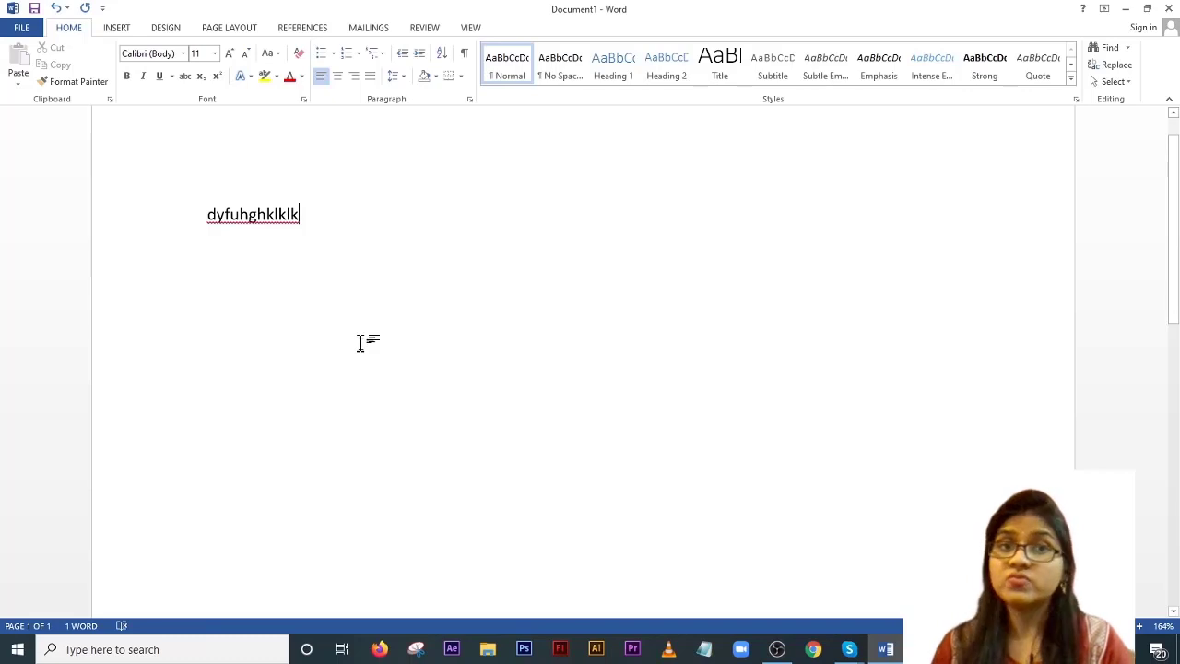
left_click_drag(251, 214, 123, 166)
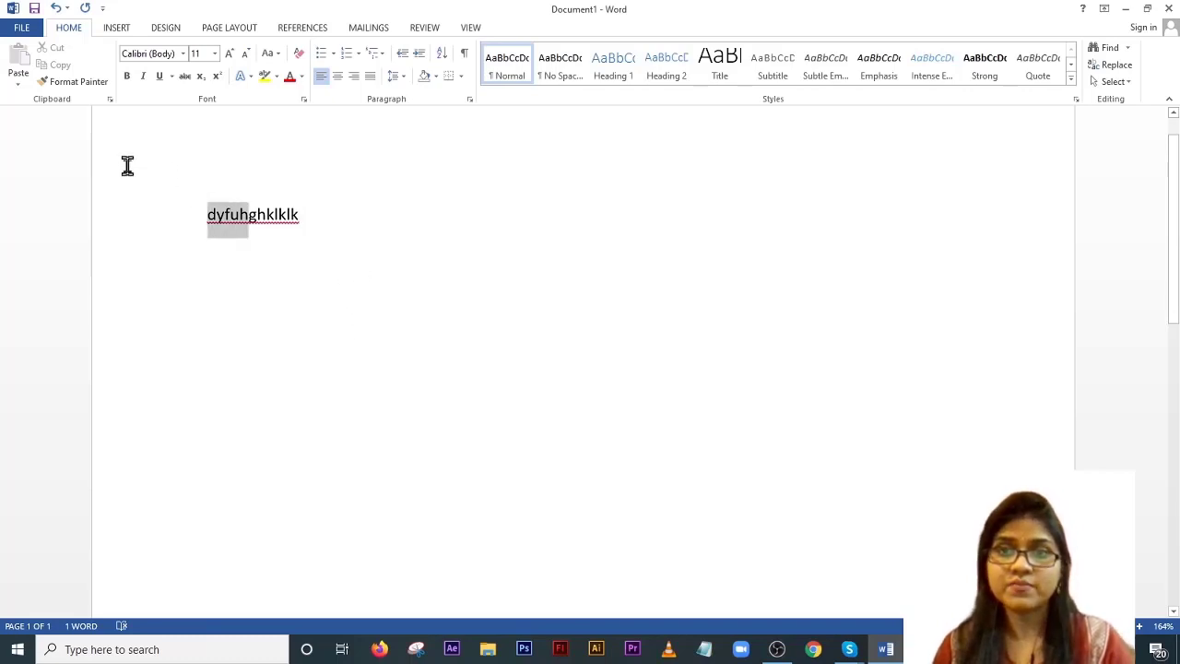
left_click(219, 212)
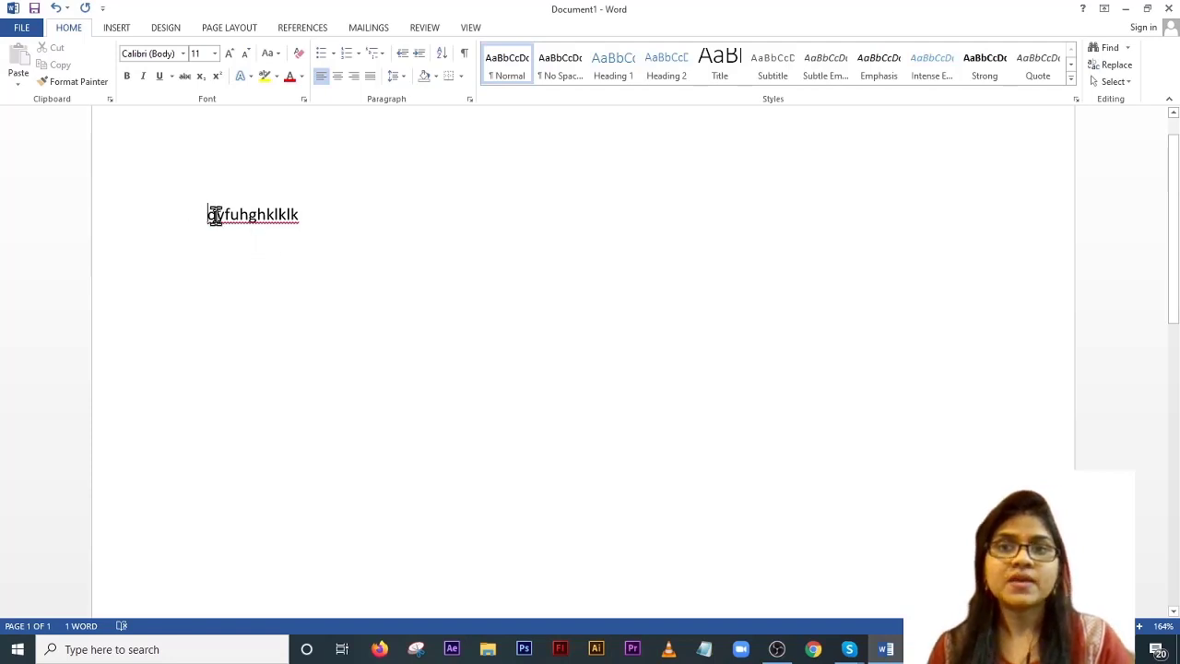
left_click_drag(214, 215, 306, 240)
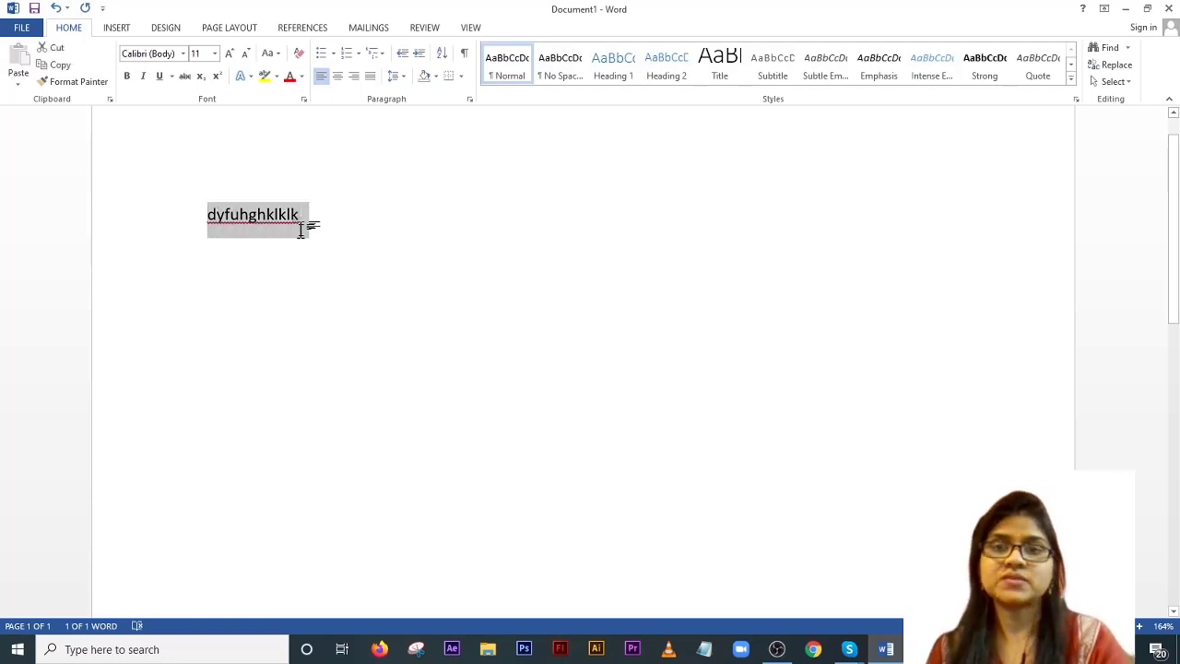
key("Delete")
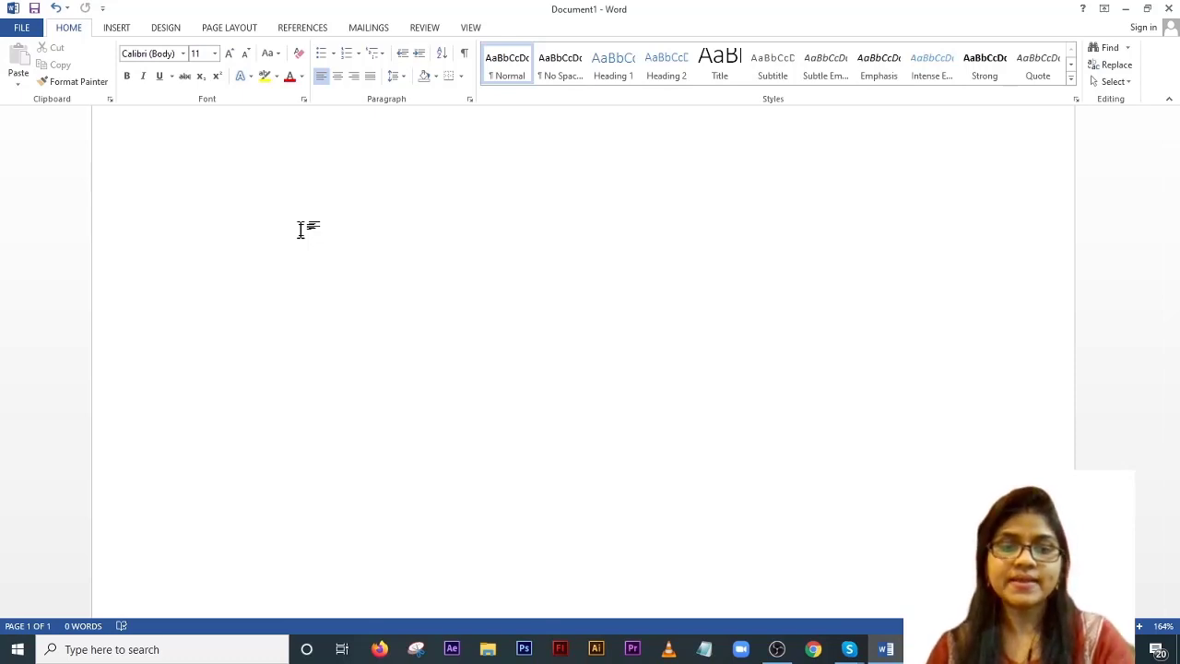
Step: Generate demo paragraphs on the blank page with the formula =rand() and look through them
type("=rand")
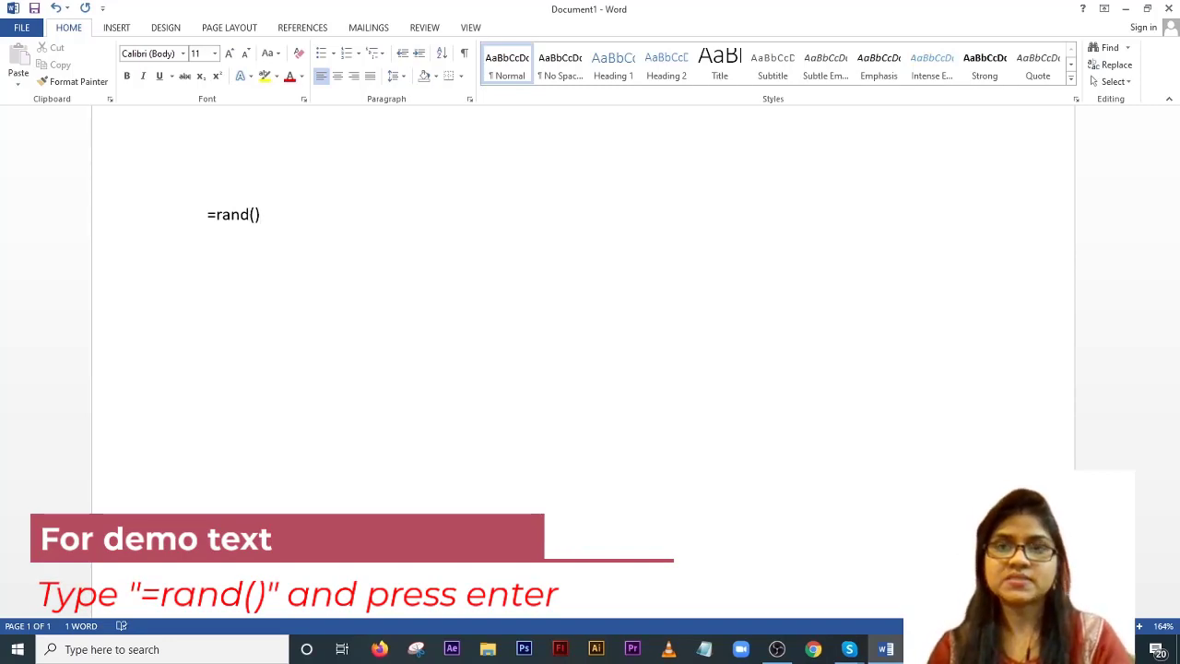
type("()")
key("Return")
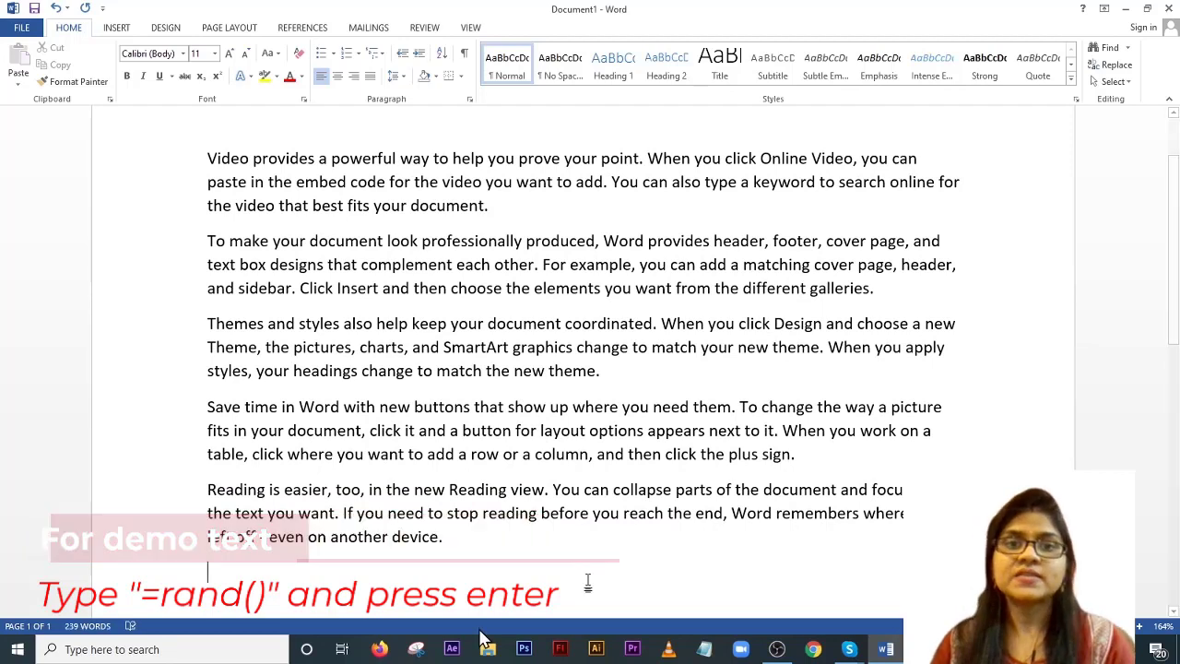
scroll(686, 431, "up", 2)
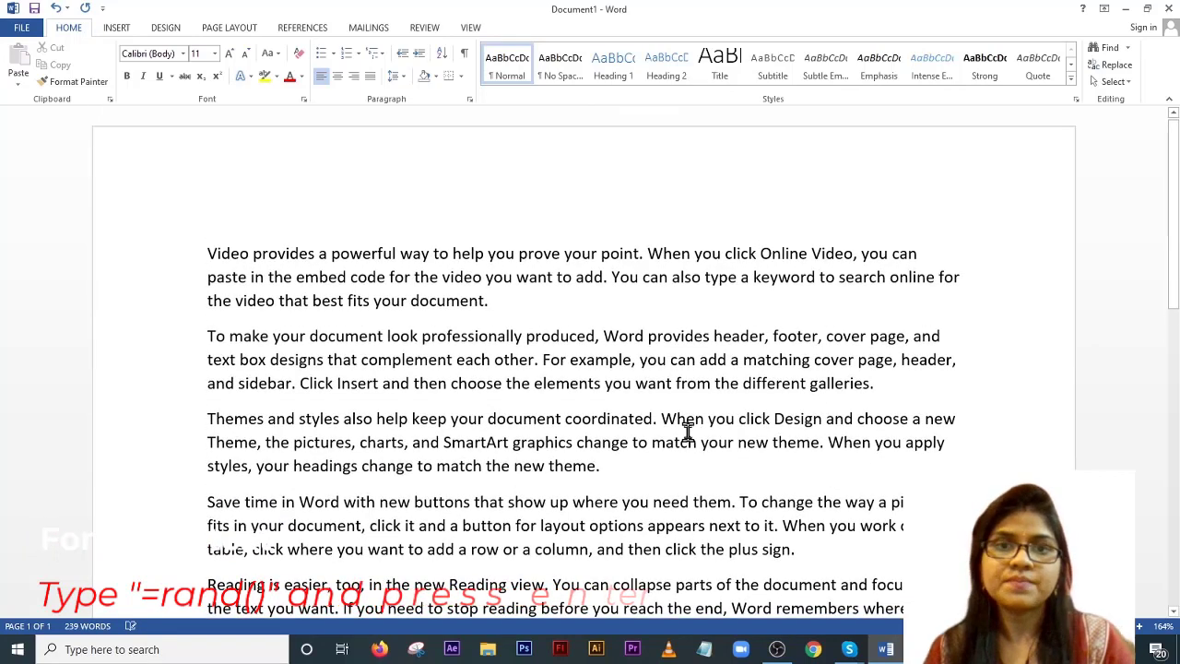
scroll(687, 430, "down", 3)
scroll(687, 430, "up", 2)
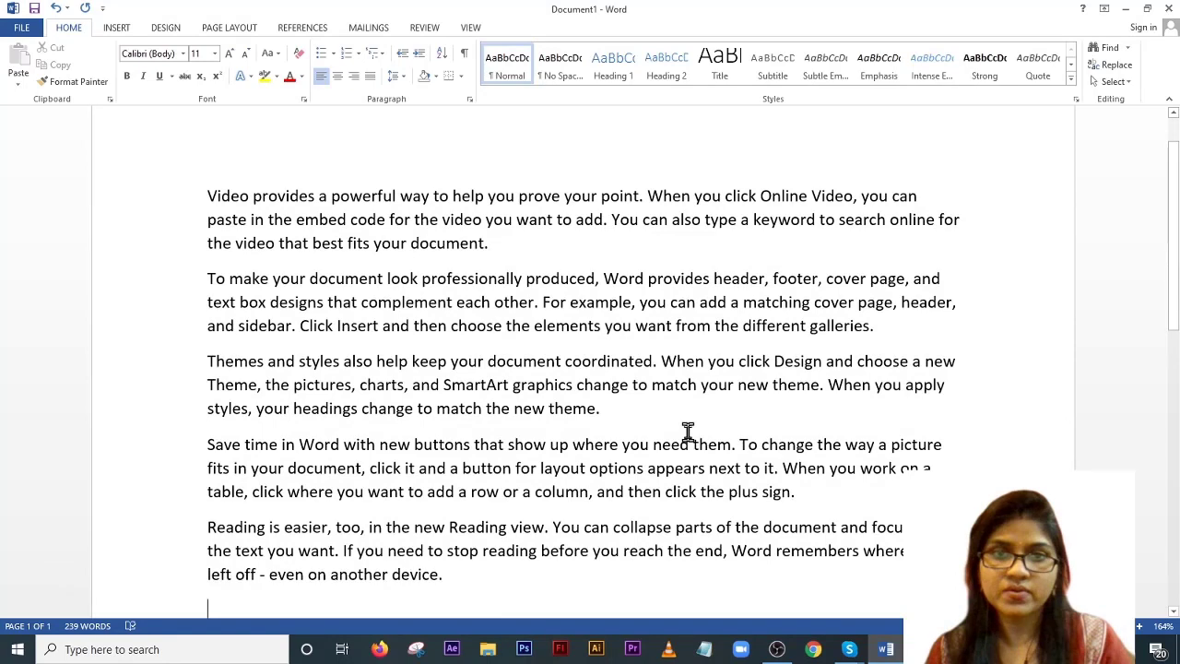
scroll(687, 430, "down", 1)
left_click(511, 524)
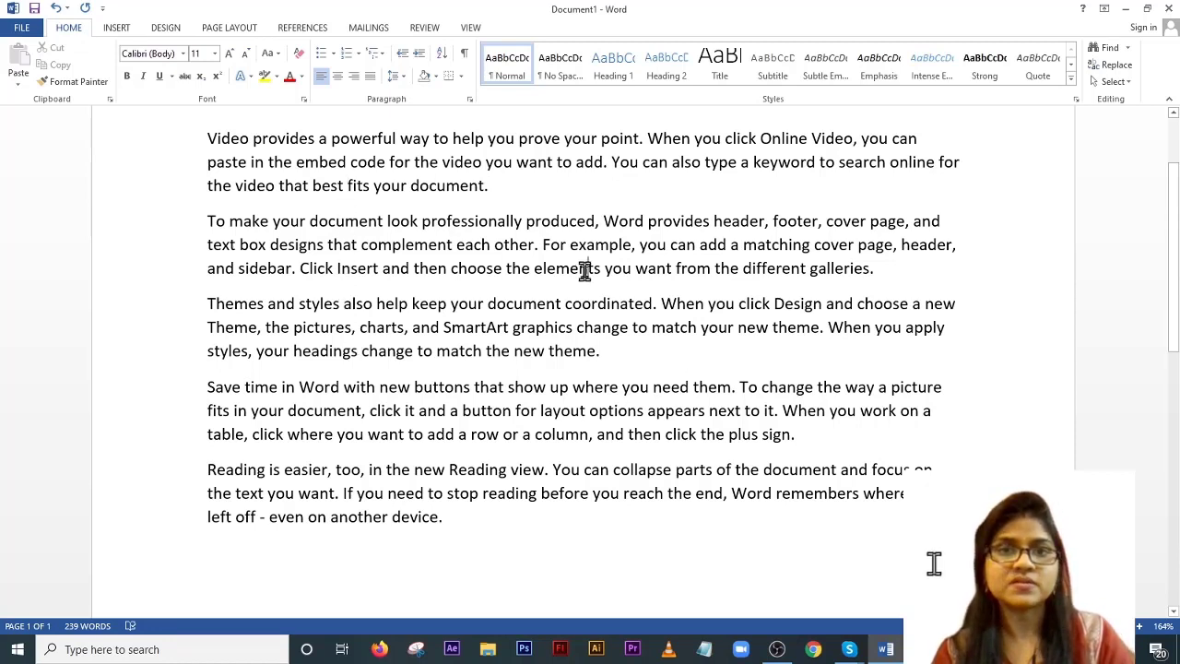
Step: Select the first paragraph from end to start, then the first two paragraphs from the beginning, clearing each selection
scroll(619, 335, "up", 1)
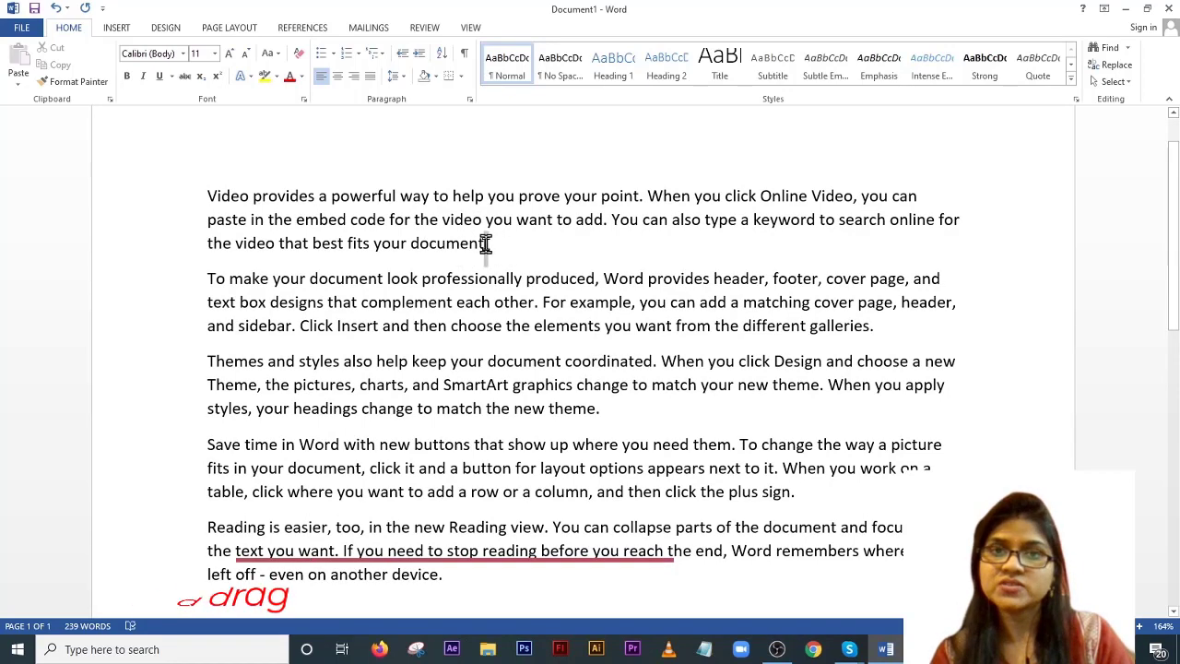
left_click_drag(488, 244, 193, 197)
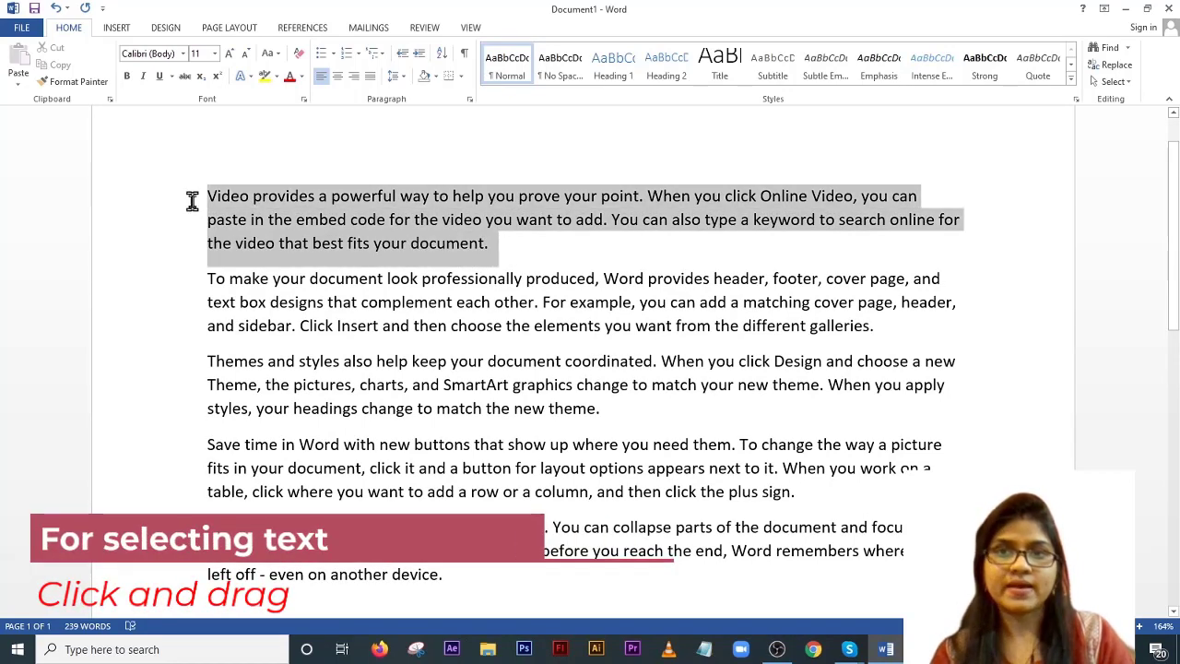
scroll(405, 374, "down", 1)
left_click(282, 266)
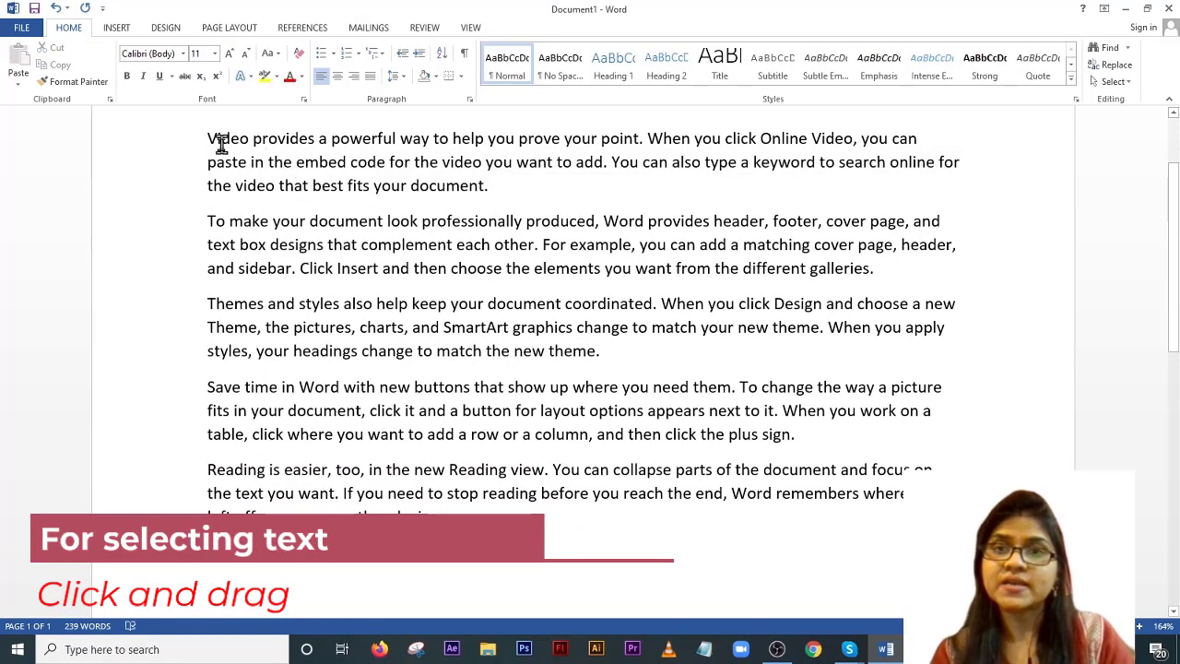
left_click_drag(210, 138, 927, 261)
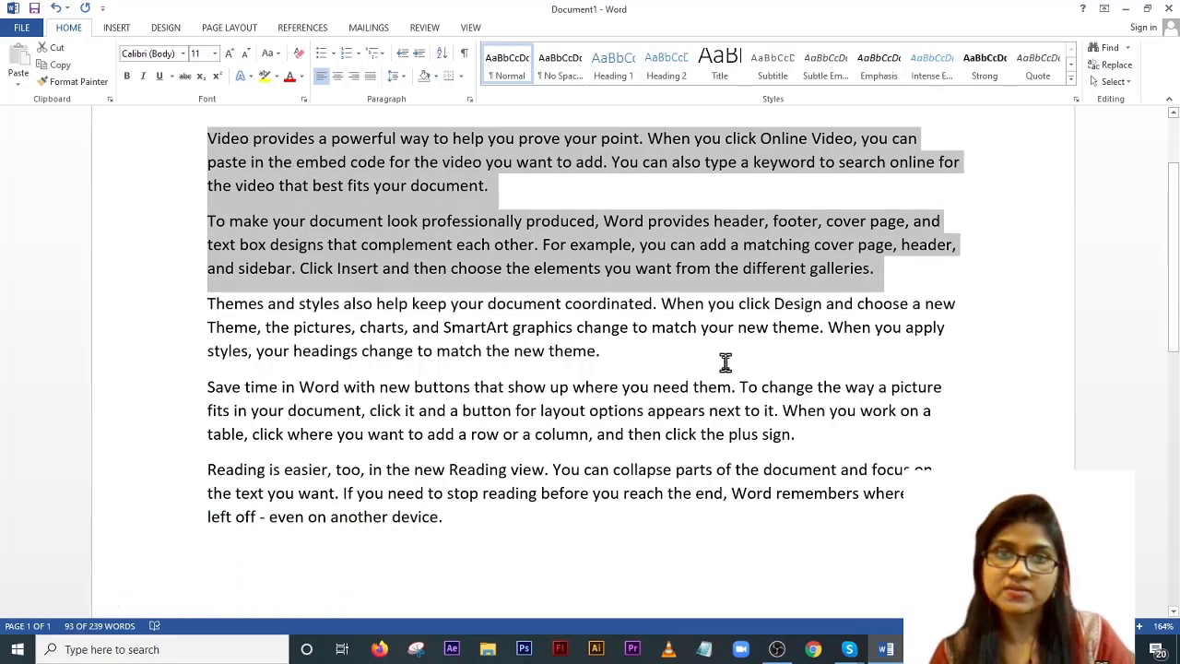
left_click(699, 299)
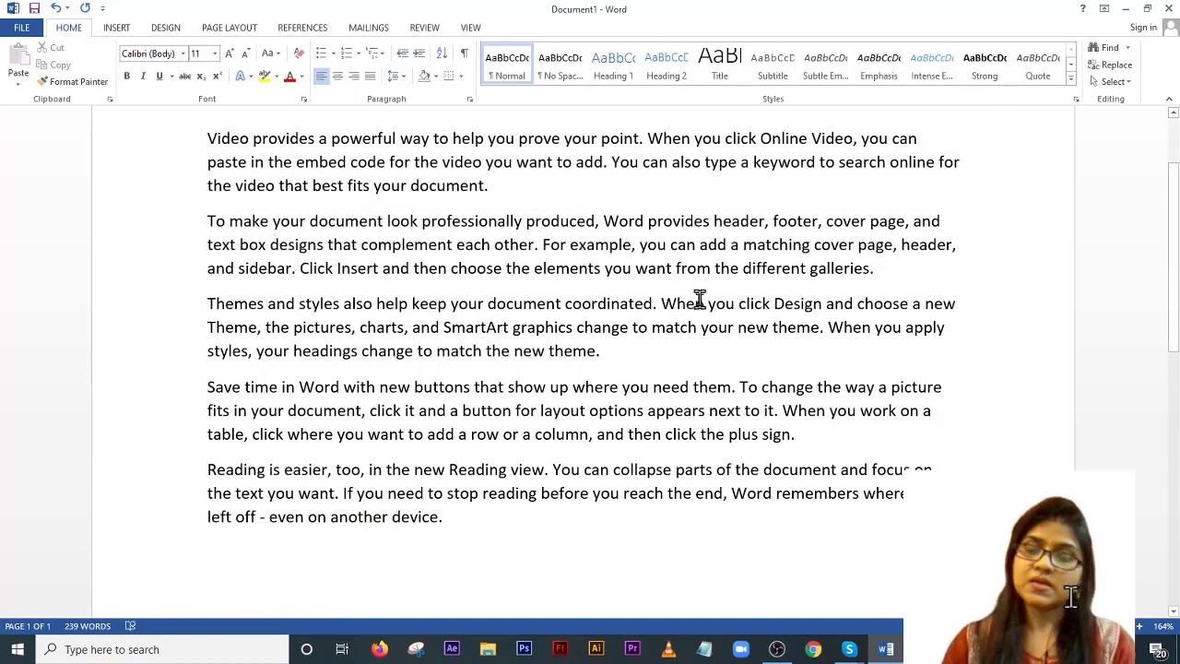
Step: Select the whole document with Select All, then all paragraphs from the last to the first, clearing each selection
key("ctrl+a")
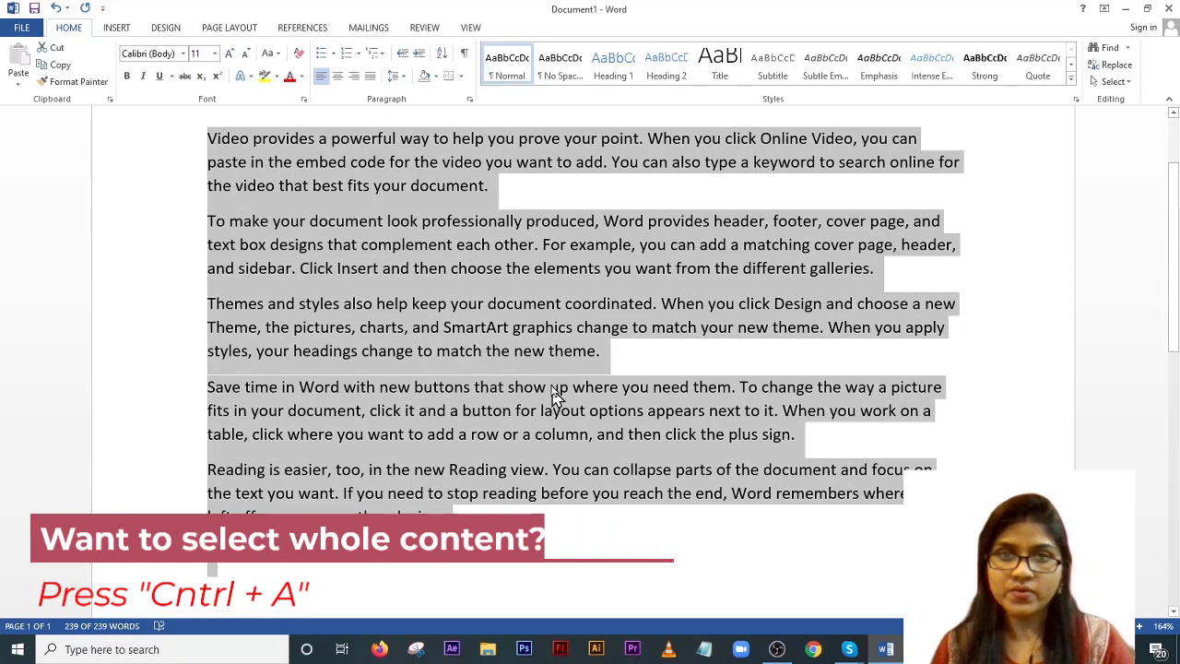
left_click(479, 276)
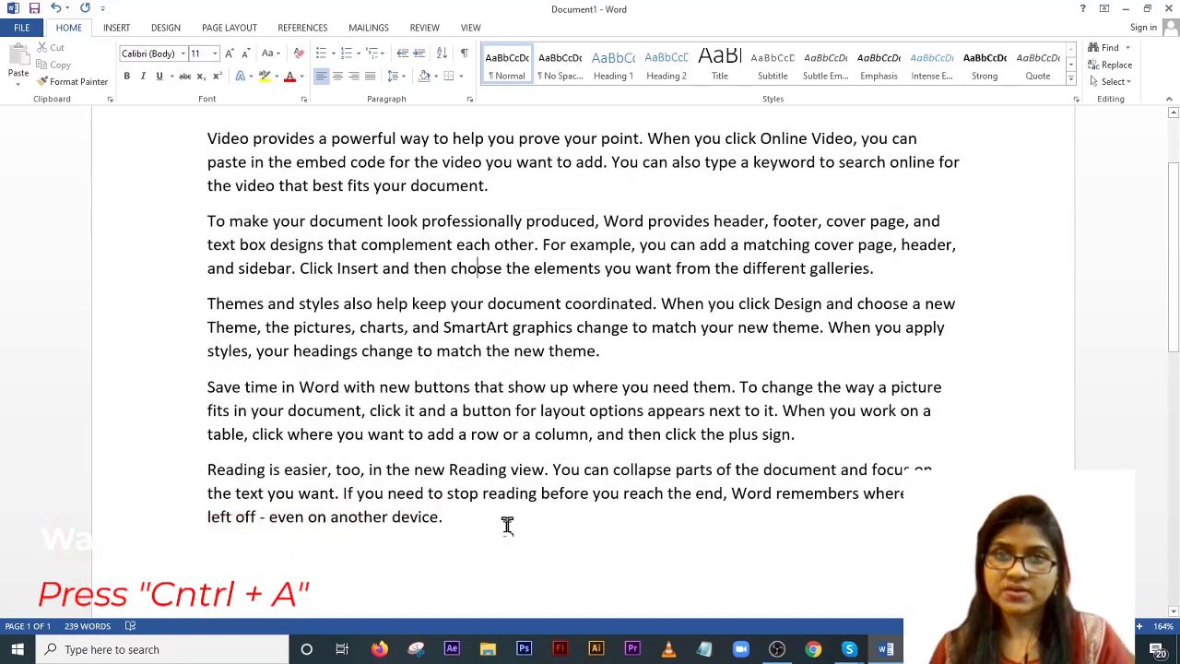
left_click_drag(506, 524, 247, 145)
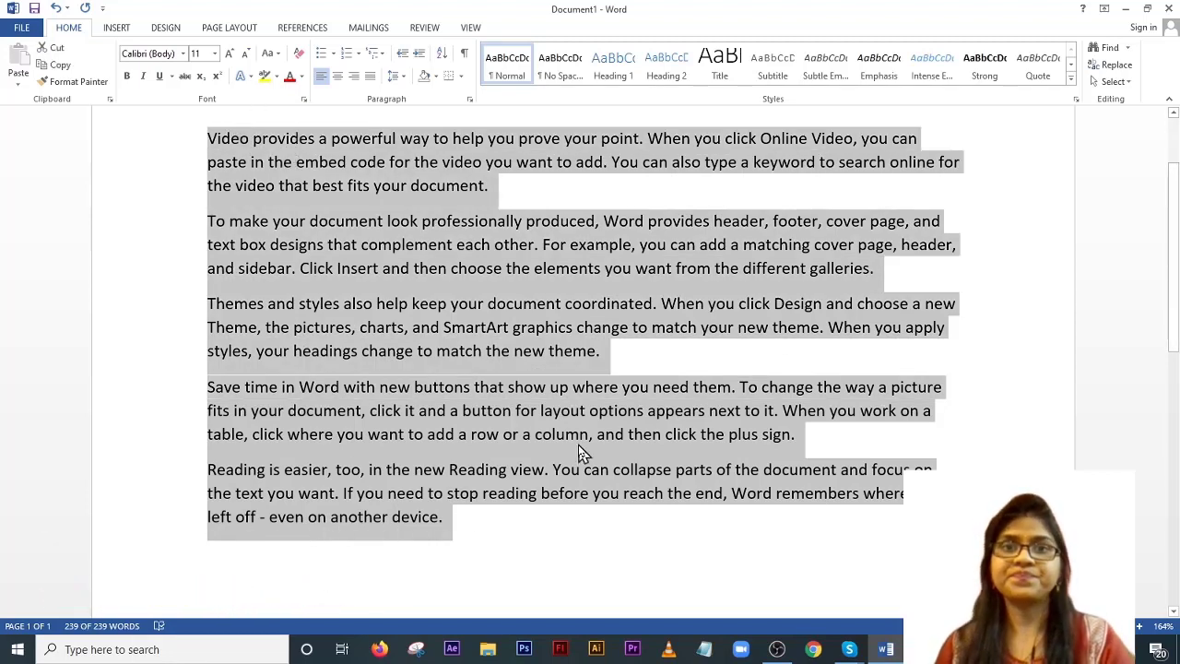
left_click(766, 304)
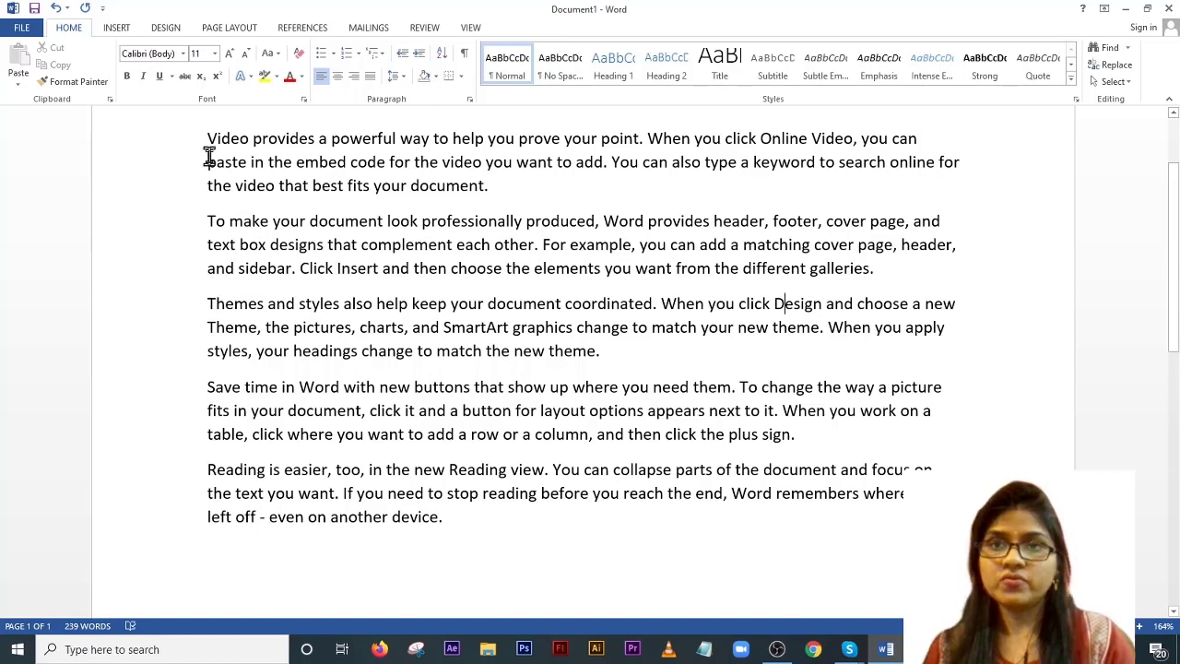
scroll(208, 157, "up", 2)
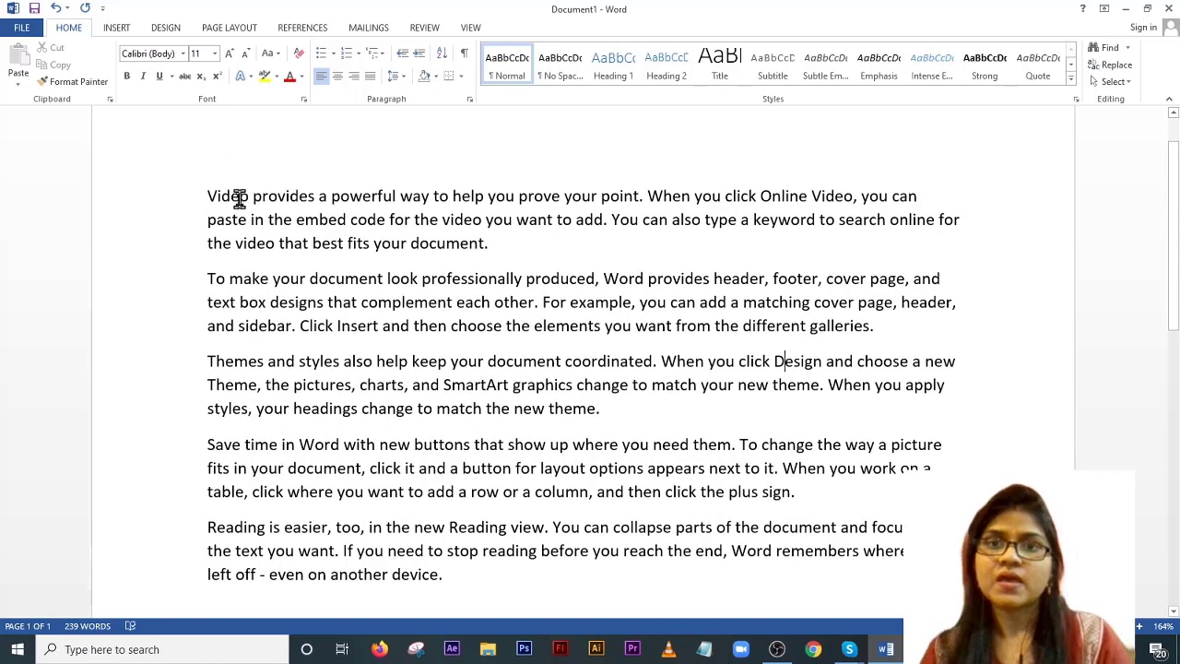
scroll(237, 194, "down", 4)
scroll(238, 196, "up", 3)
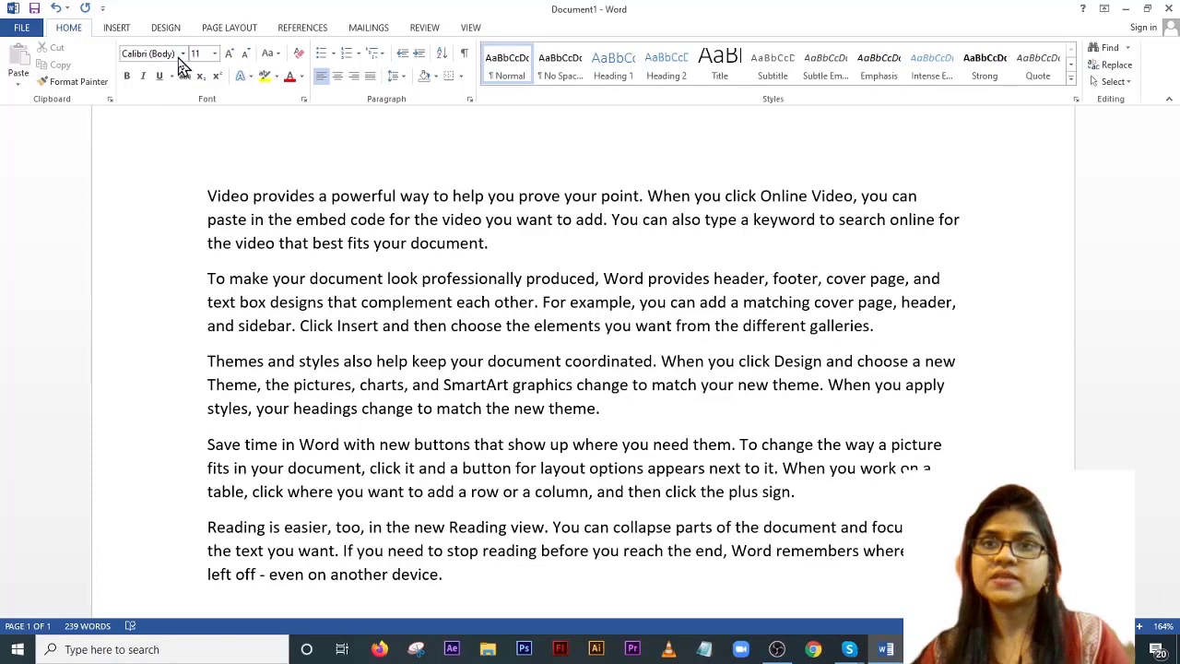
left_click(182, 52)
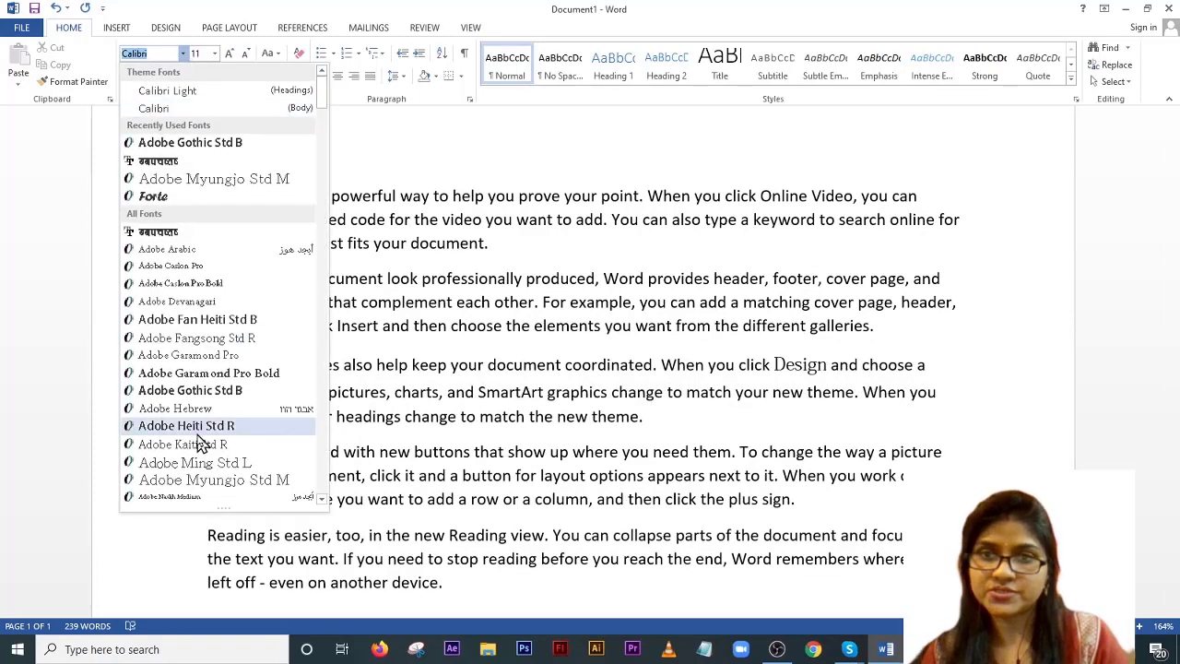
left_click(106, 294)
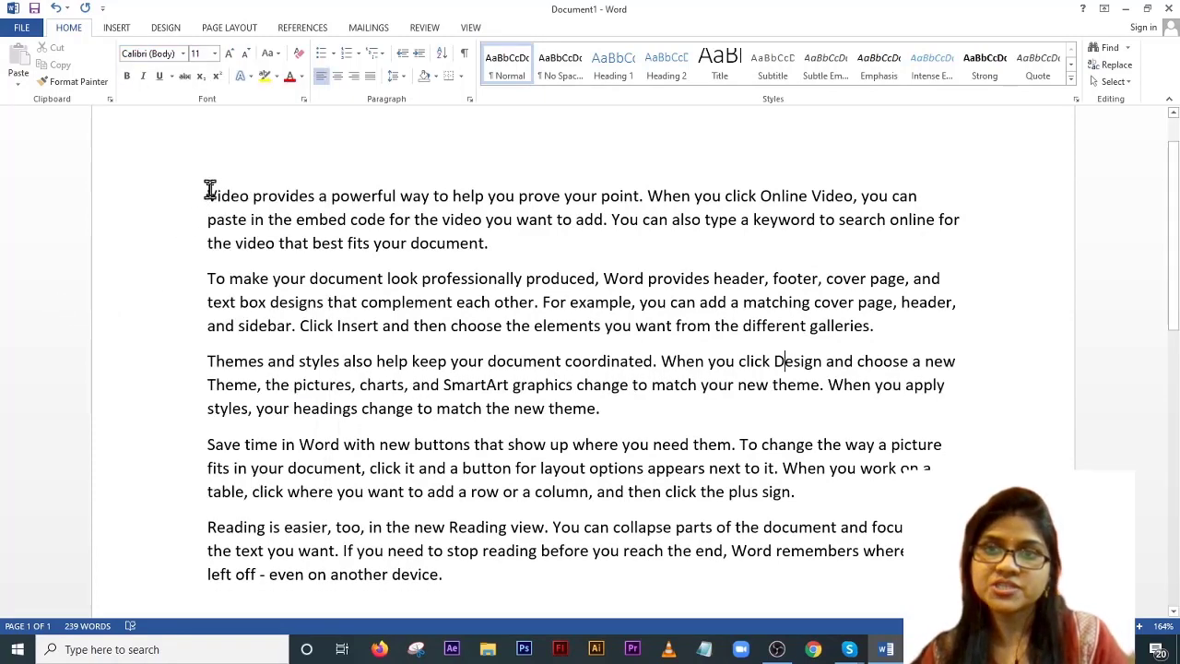
Step: Select the entire first paragraph and change its font to Century Gothic
left_click_drag(206, 199, 534, 250)
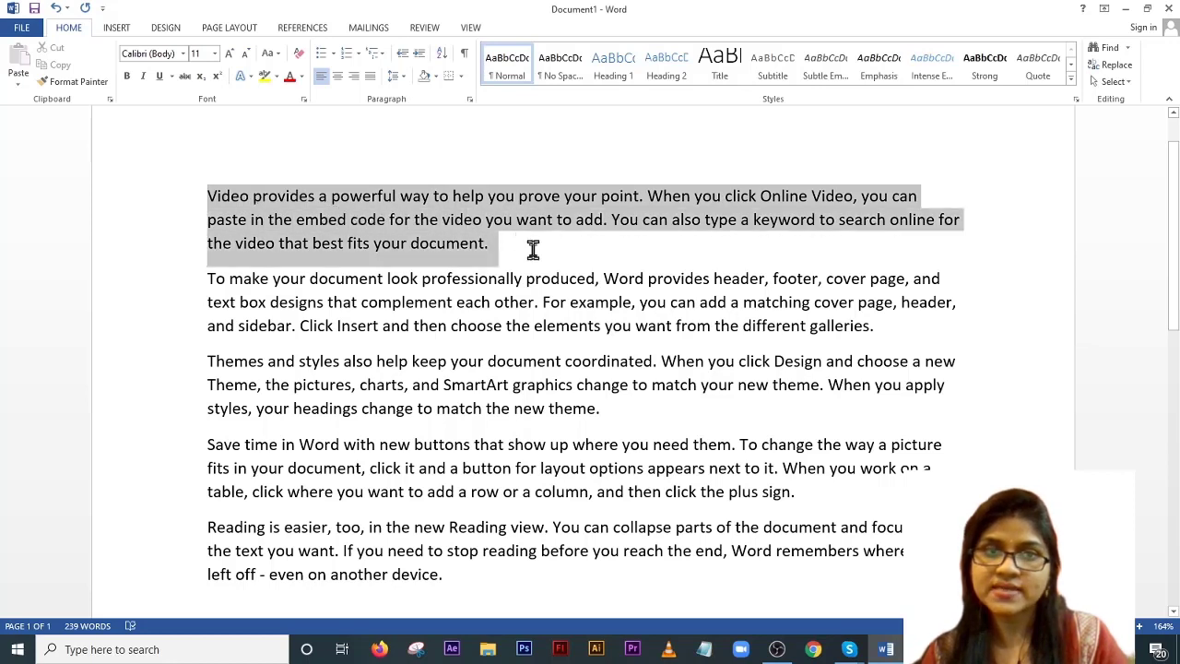
left_click(214, 198)
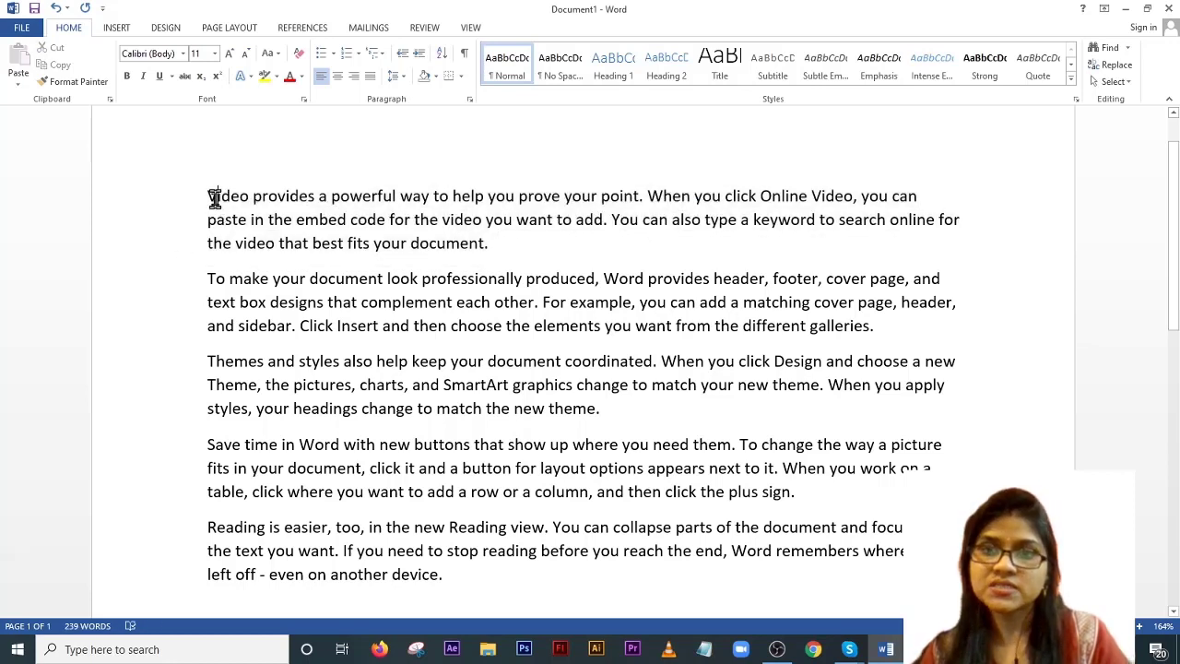
left_click_drag(208, 195, 498, 247)
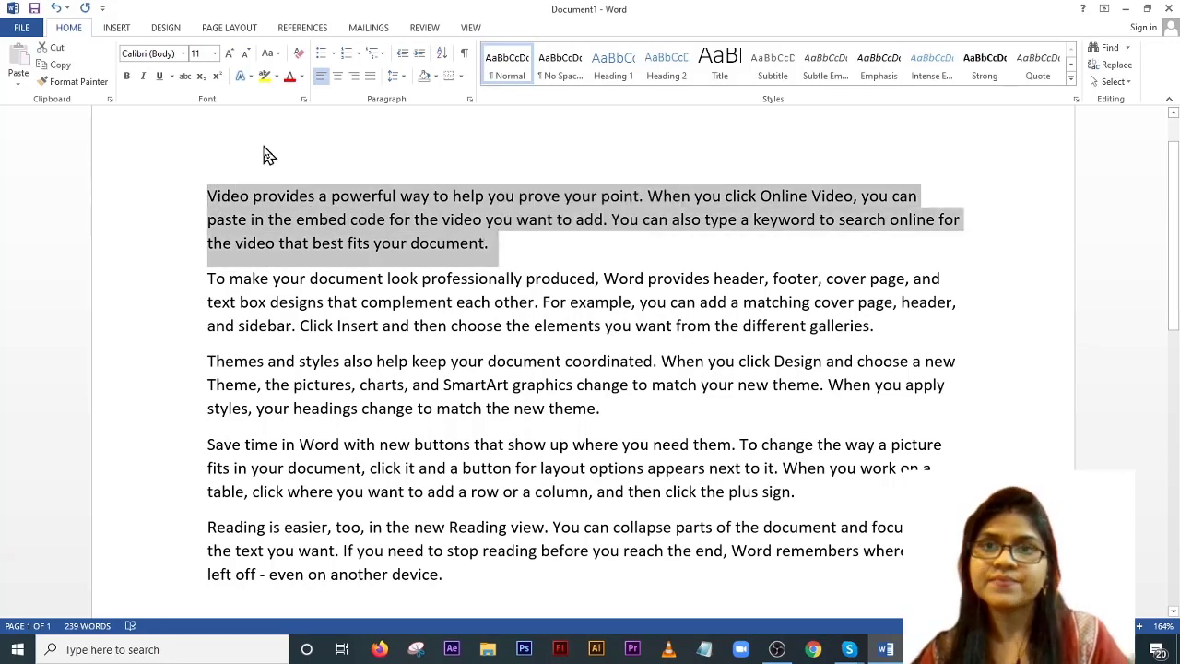
left_click(183, 53)
scroll(169, 382, "down", 7)
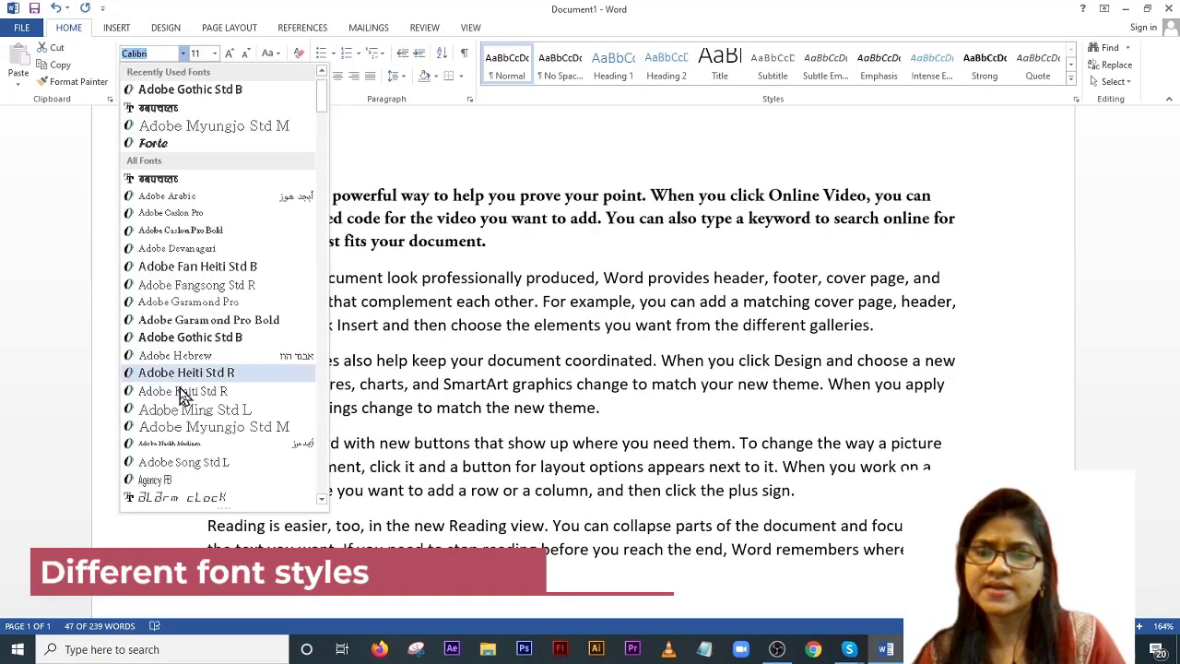
scroll(198, 433, "down", 12)
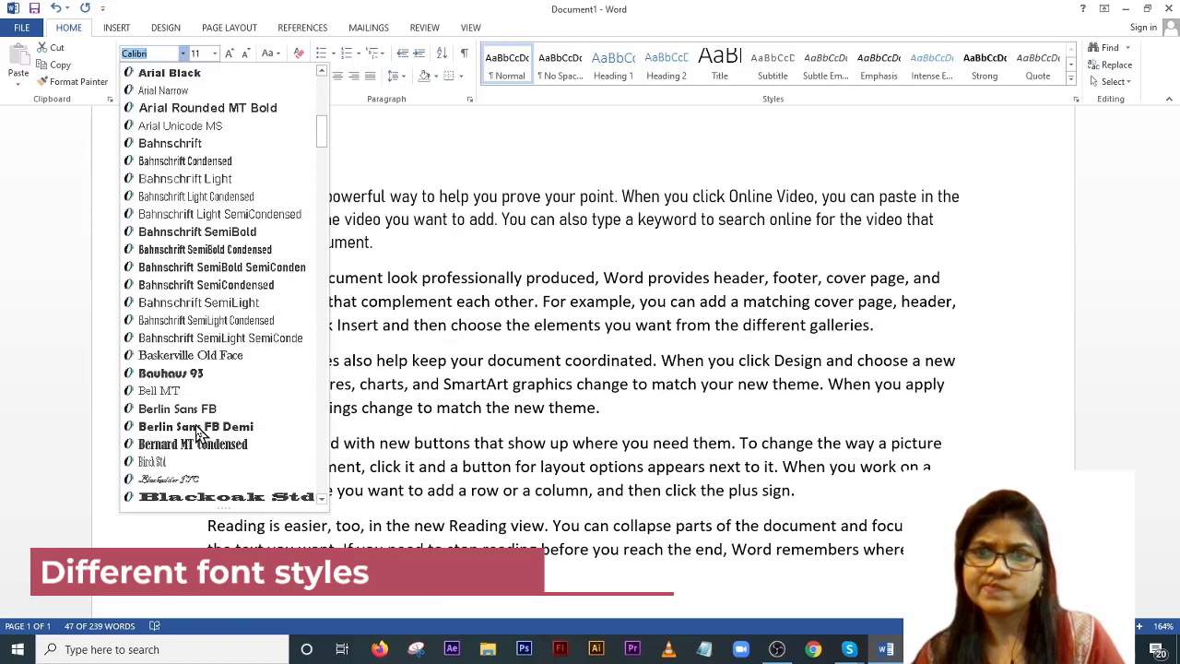
scroll(198, 433, "down", 4)
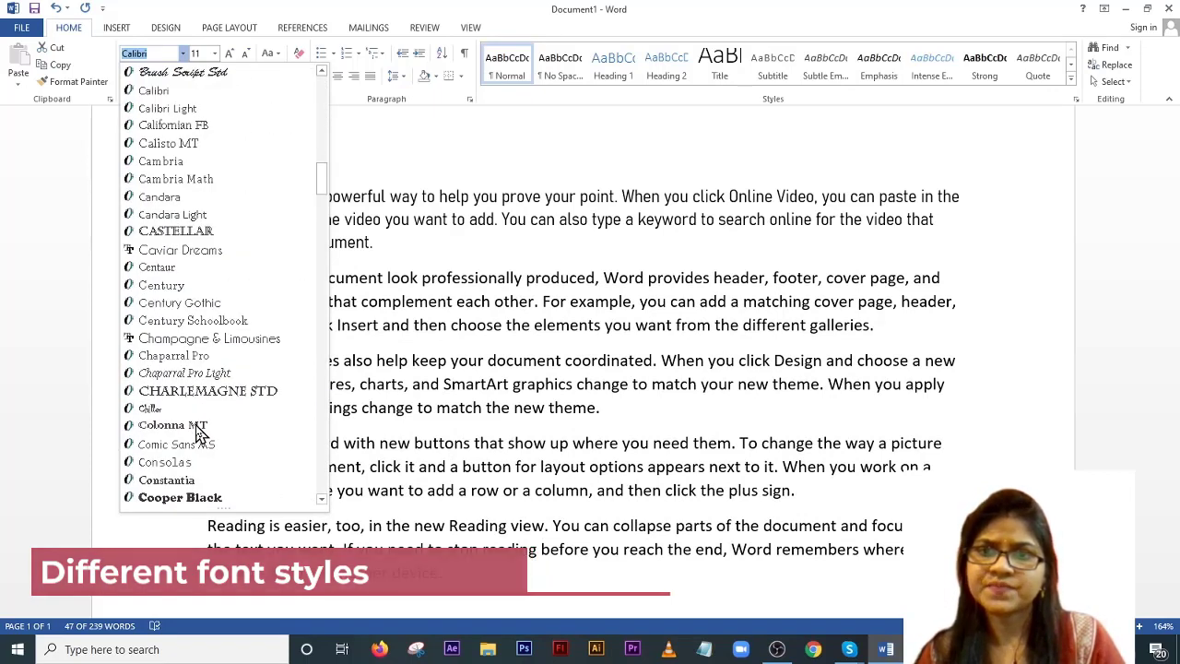
left_click(217, 306)
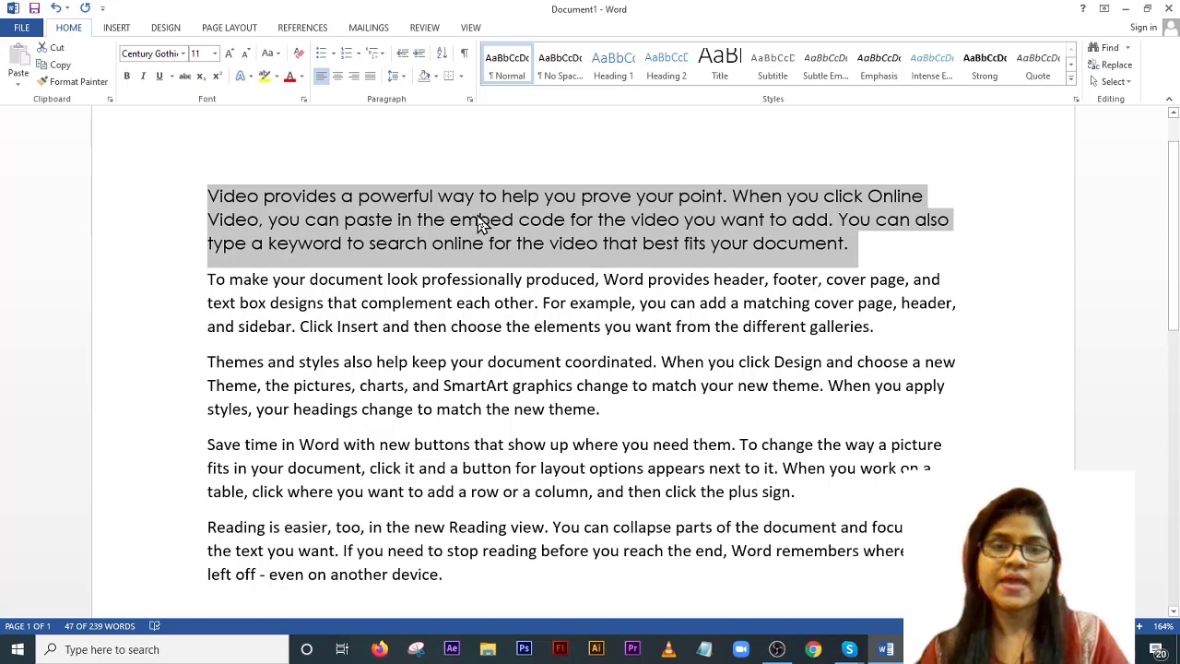
Step: Set the font size of the selected first paragraph to 14
left_click(214, 54)
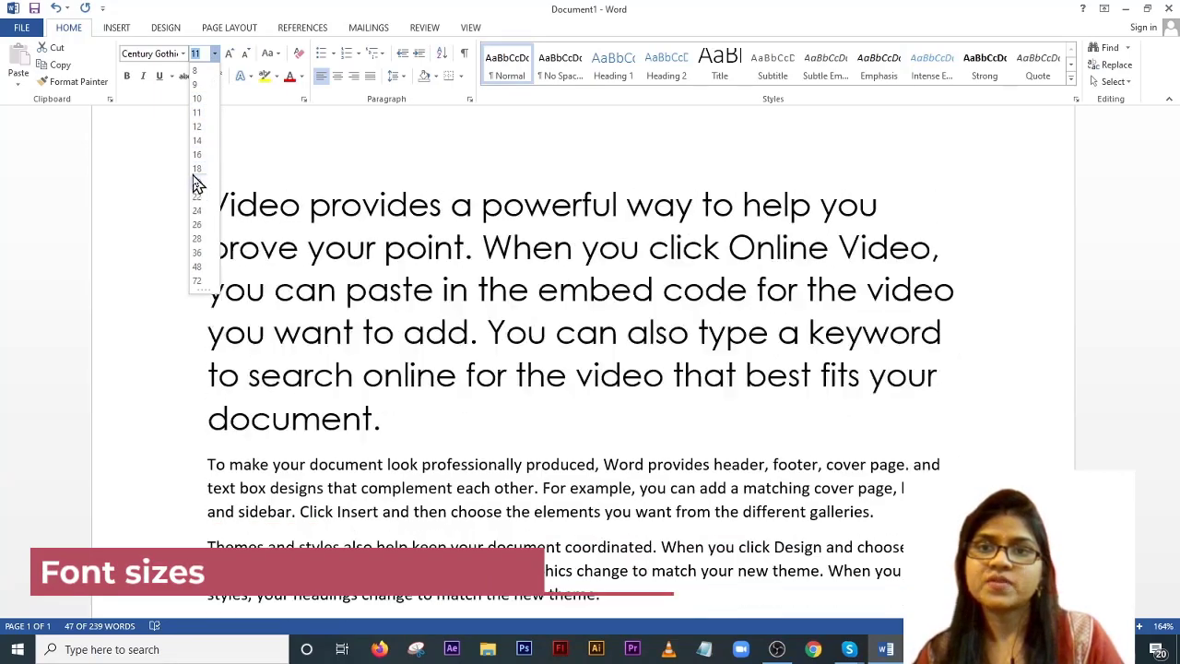
left_click(201, 141)
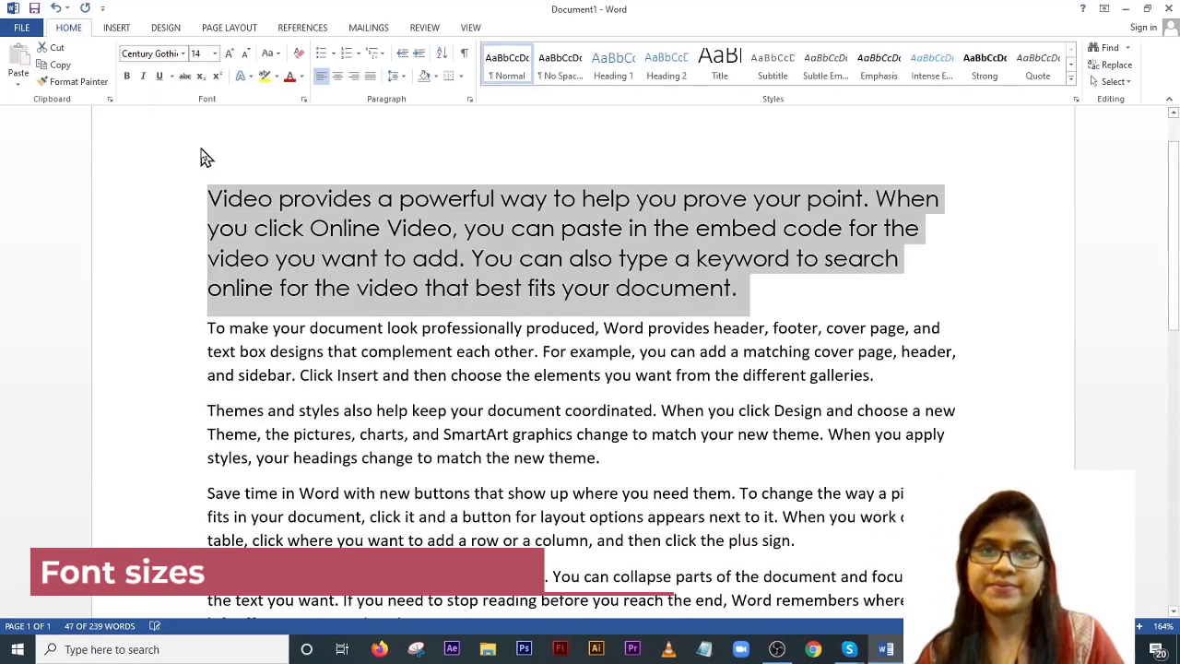
left_click(215, 56)
left_click(217, 57)
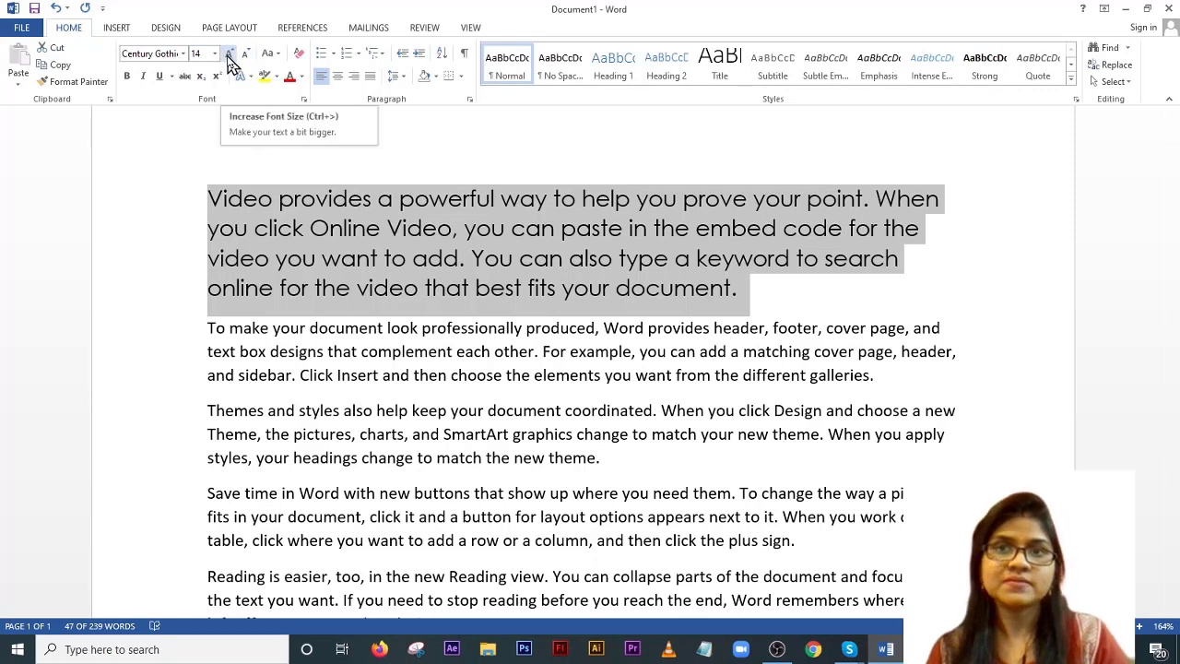
Step: Enlarge the first paragraph's text in steps to size 26 with Increase Font Size
left_click(230, 55)
left_click(230, 55)
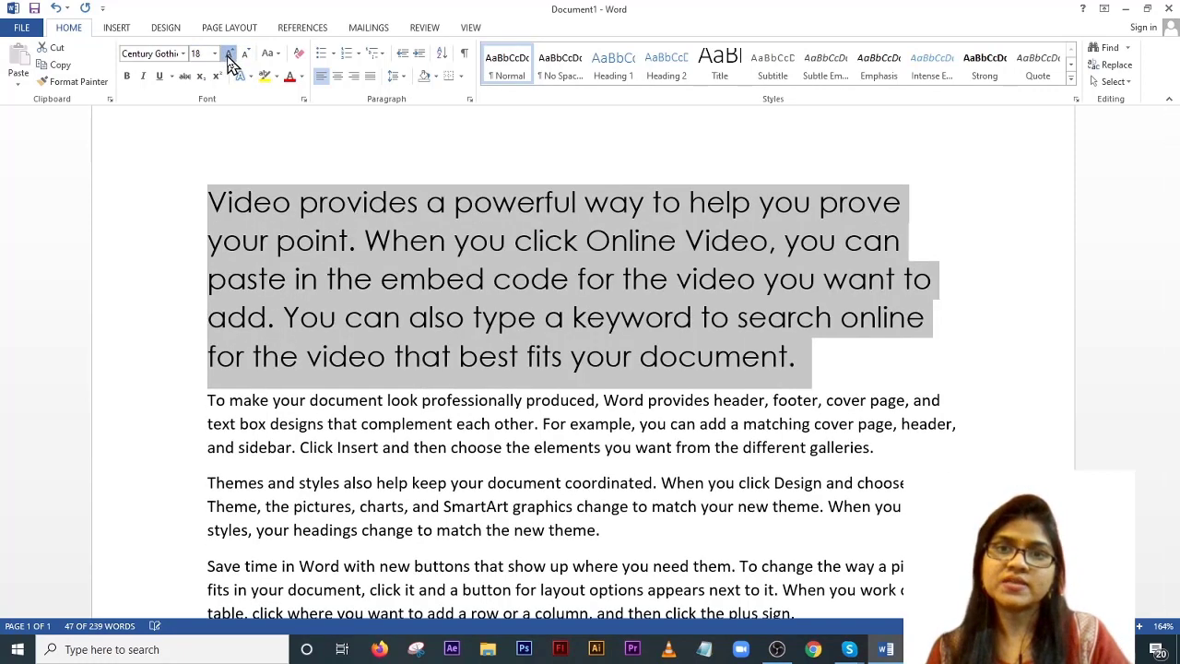
left_click(230, 54)
left_click(229, 54)
left_click(230, 54)
left_click(230, 54)
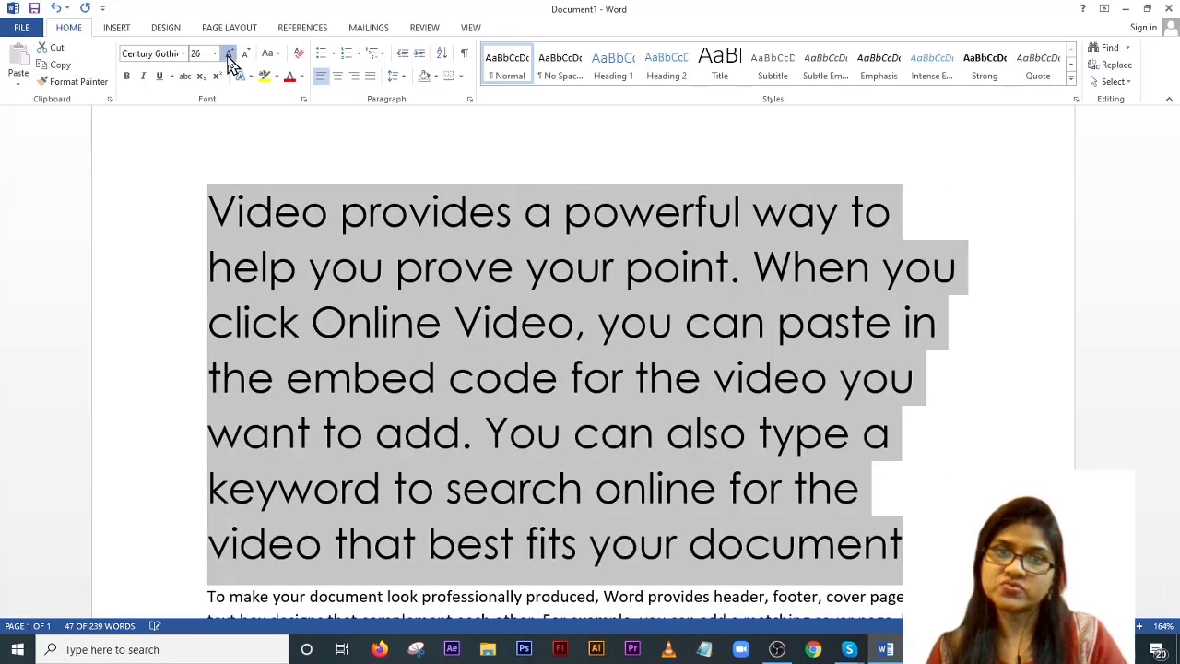
Step: Enlarge the selected first paragraph to size 28, and reduce it in steps to 14 with Decrease Font Size
left_click(229, 55)
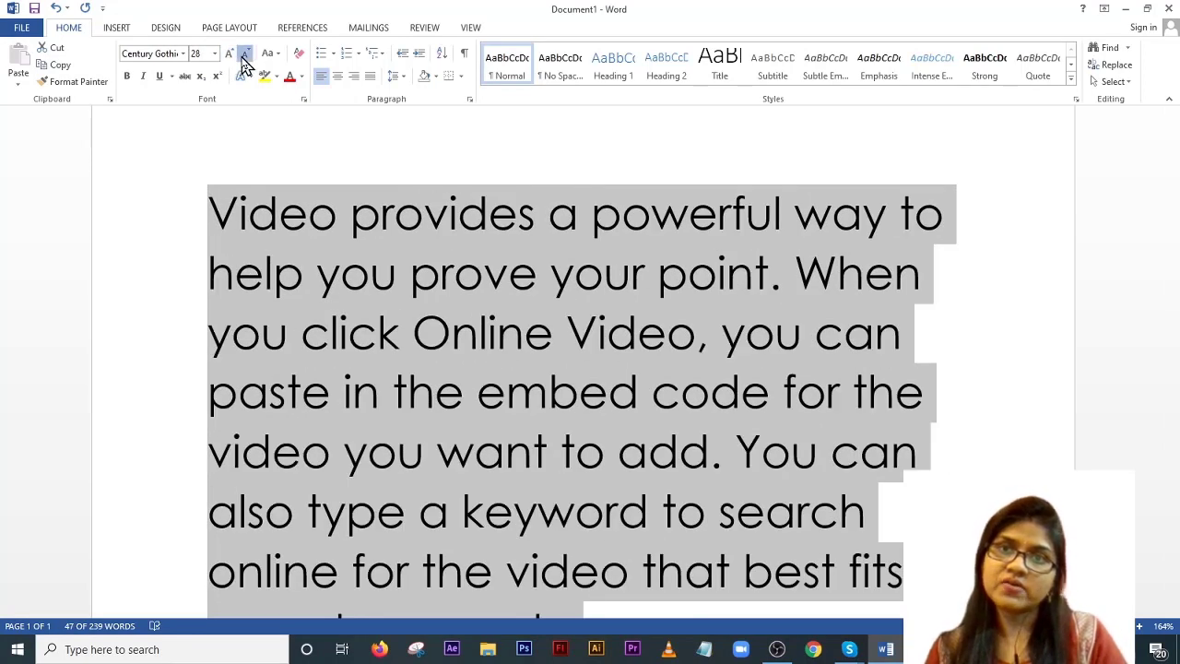
left_click(244, 54)
left_click(244, 54)
left_click(244, 55)
left_click(244, 55)
left_click(244, 55)
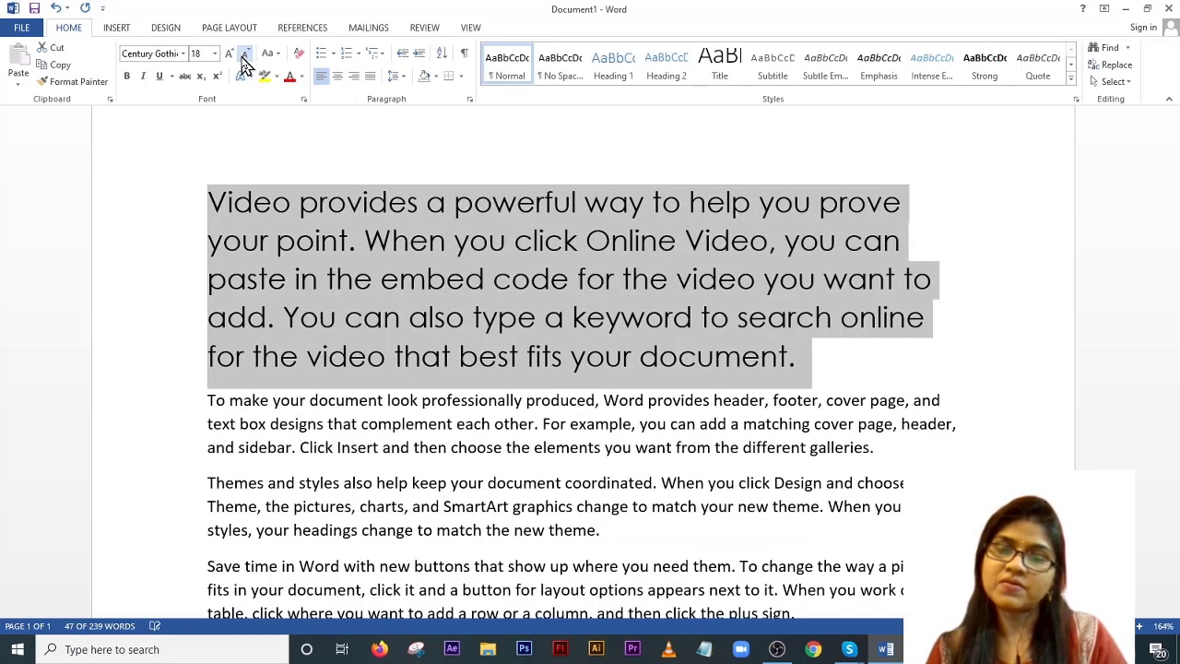
left_click(245, 54)
left_click(244, 55)
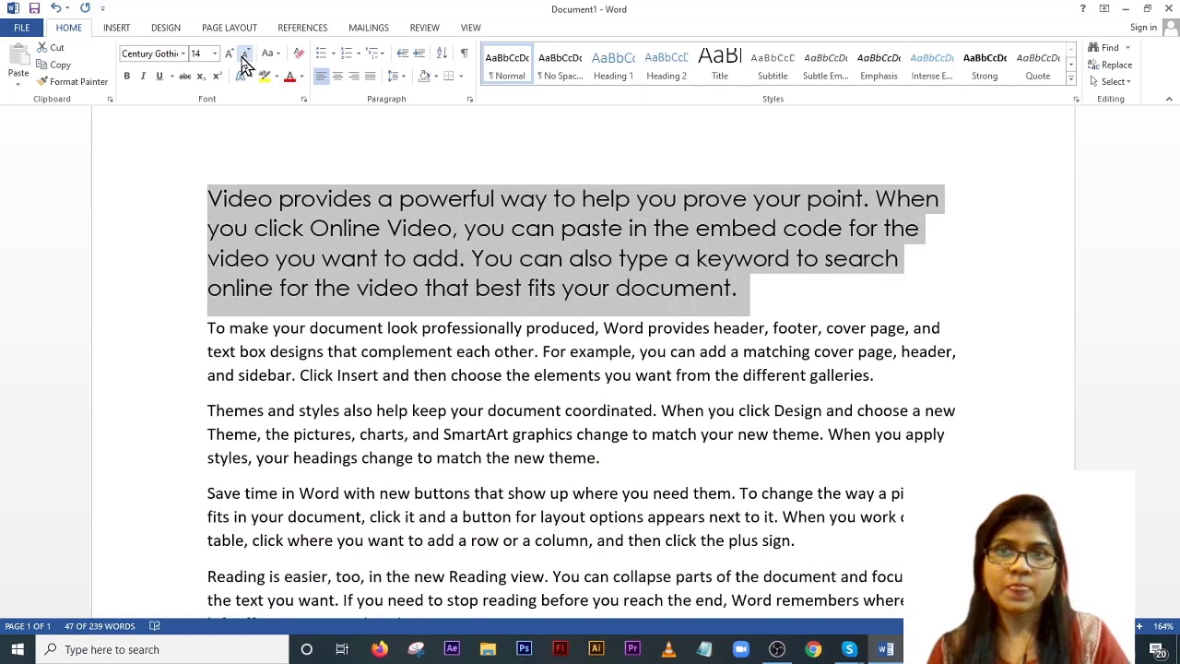
left_click(229, 55)
left_click(244, 55)
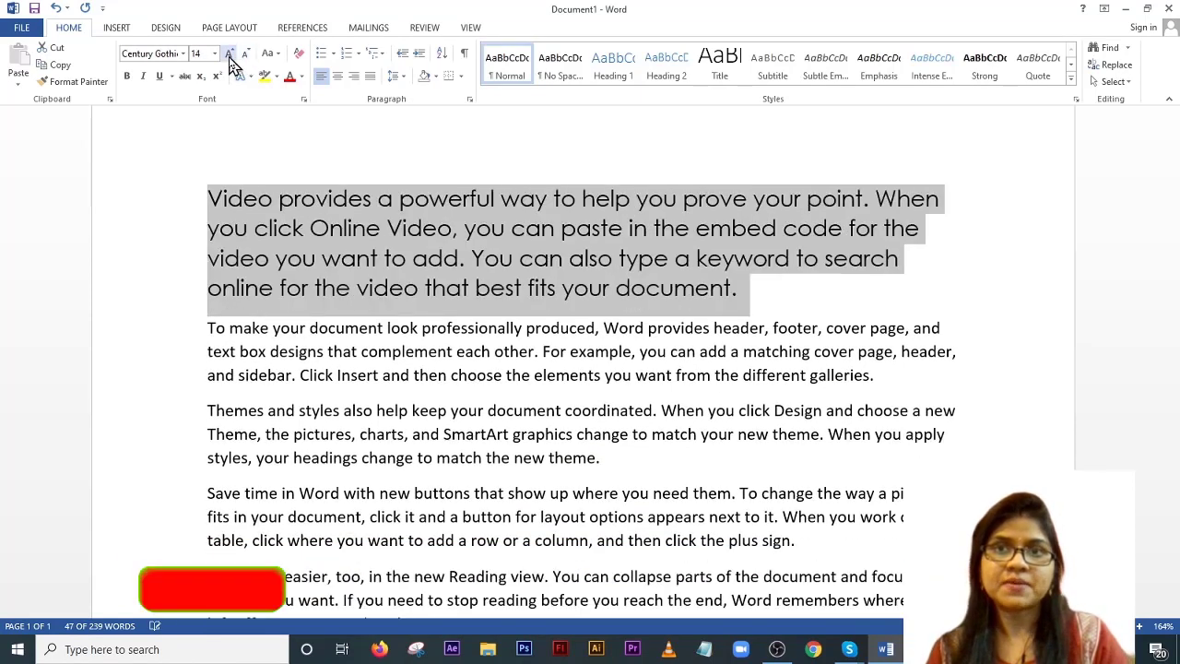
left_click(230, 54)
left_click(245, 54)
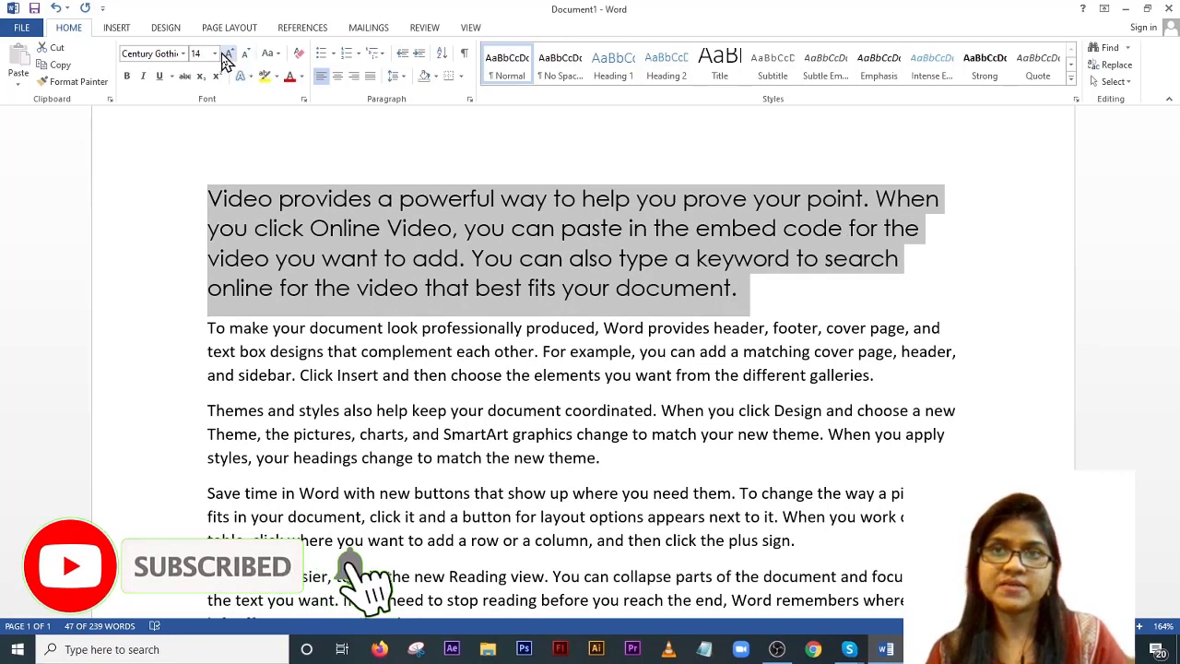
left_click(214, 54)
left_click(214, 55)
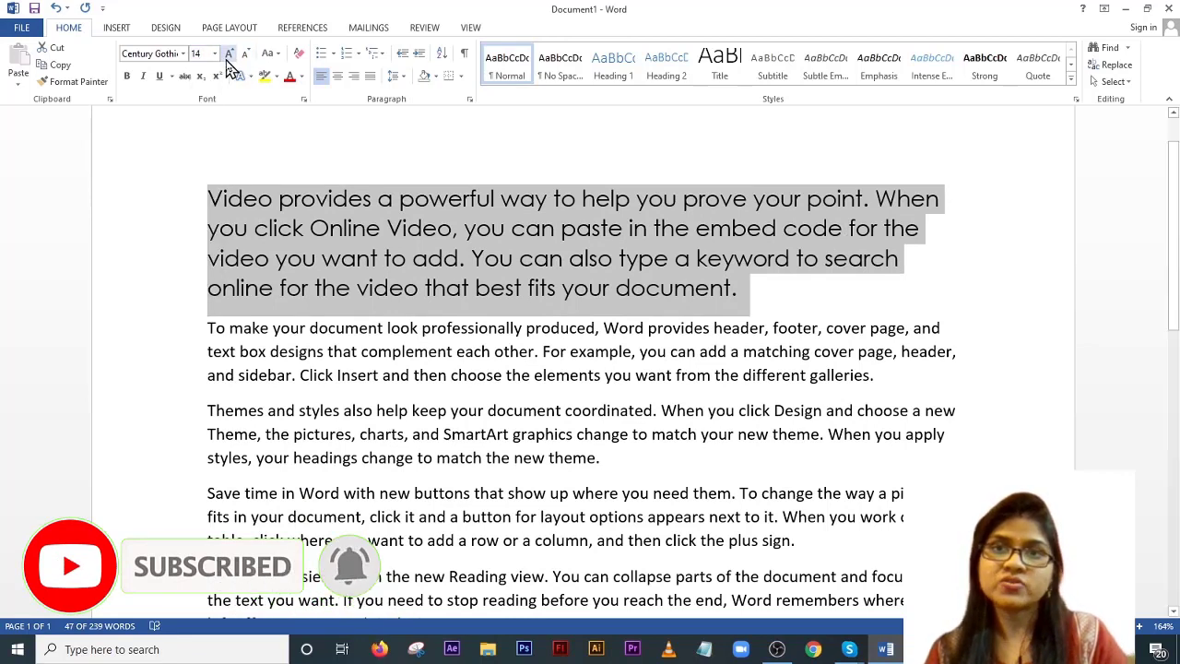
left_click(228, 54)
left_click(244, 54)
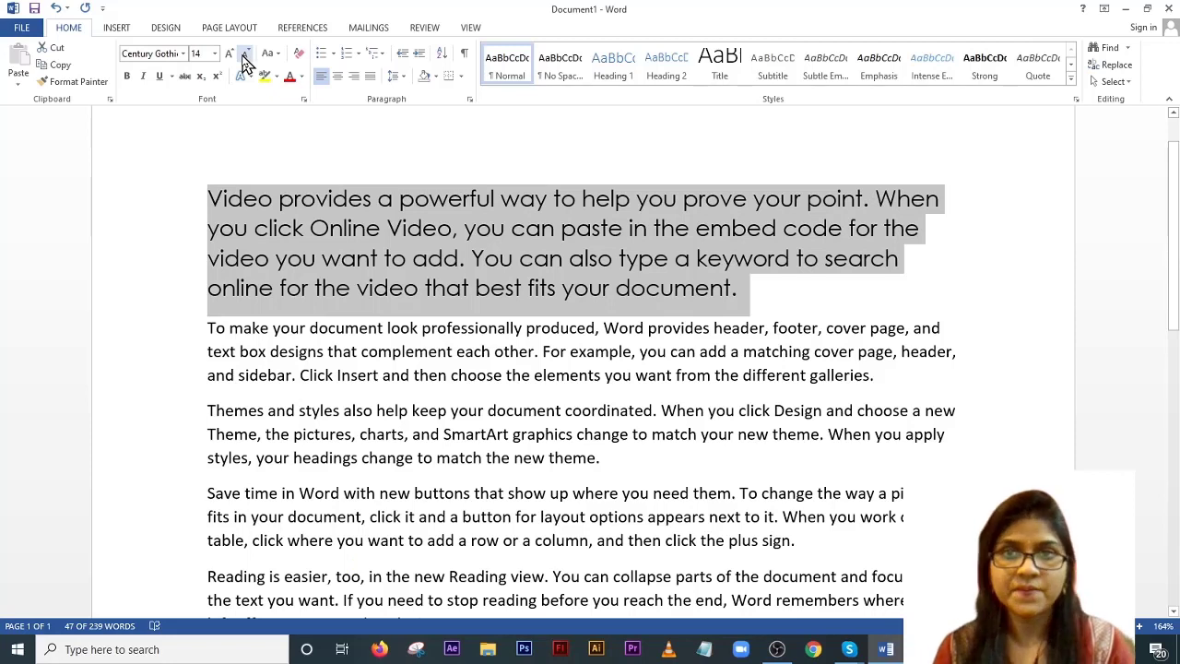
Step: Make the selected first paragraph bold, and switch italic on and off again
left_click(127, 78)
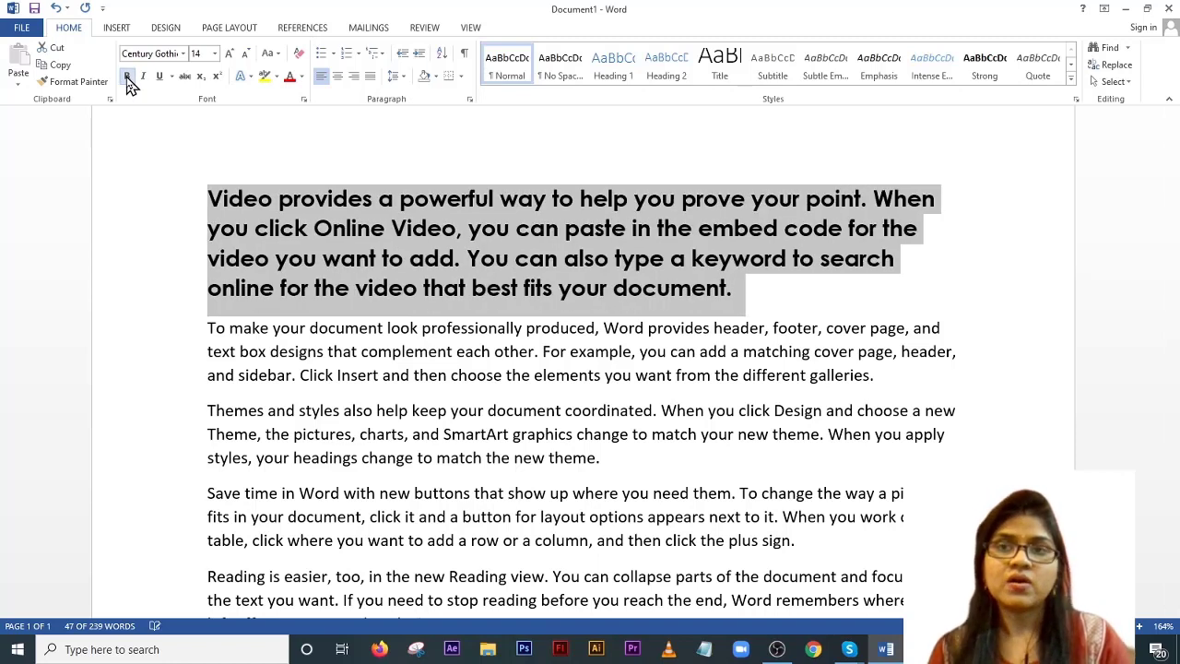
left_click(143, 77)
left_click(143, 78)
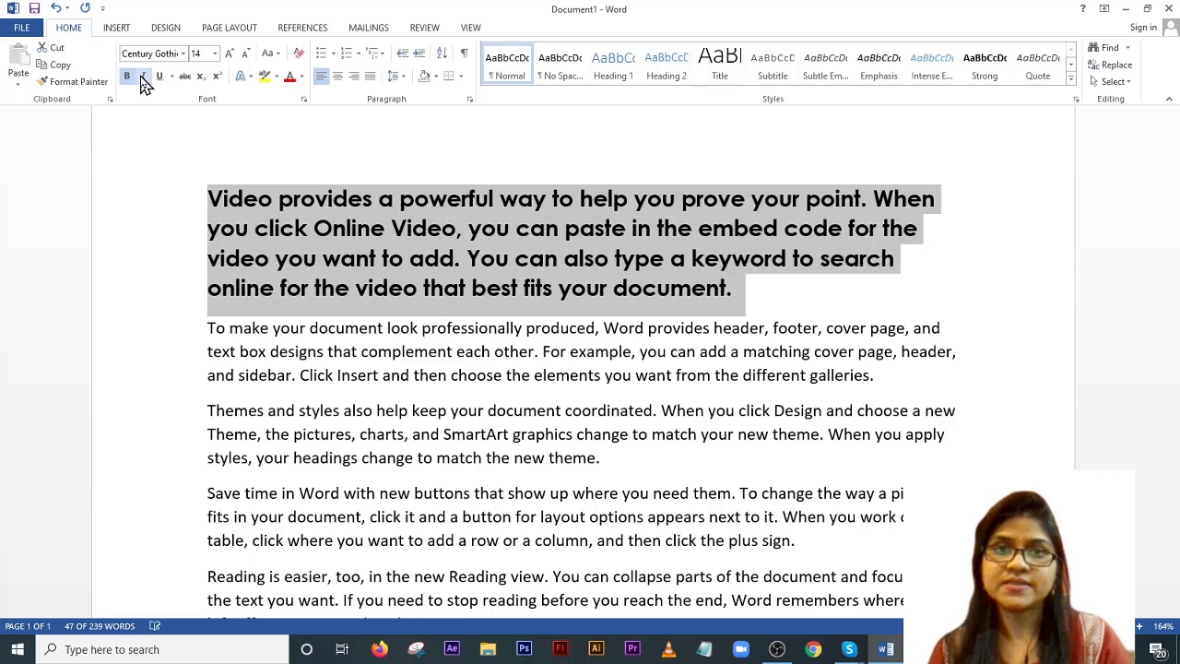
left_click(143, 77)
left_click(143, 78)
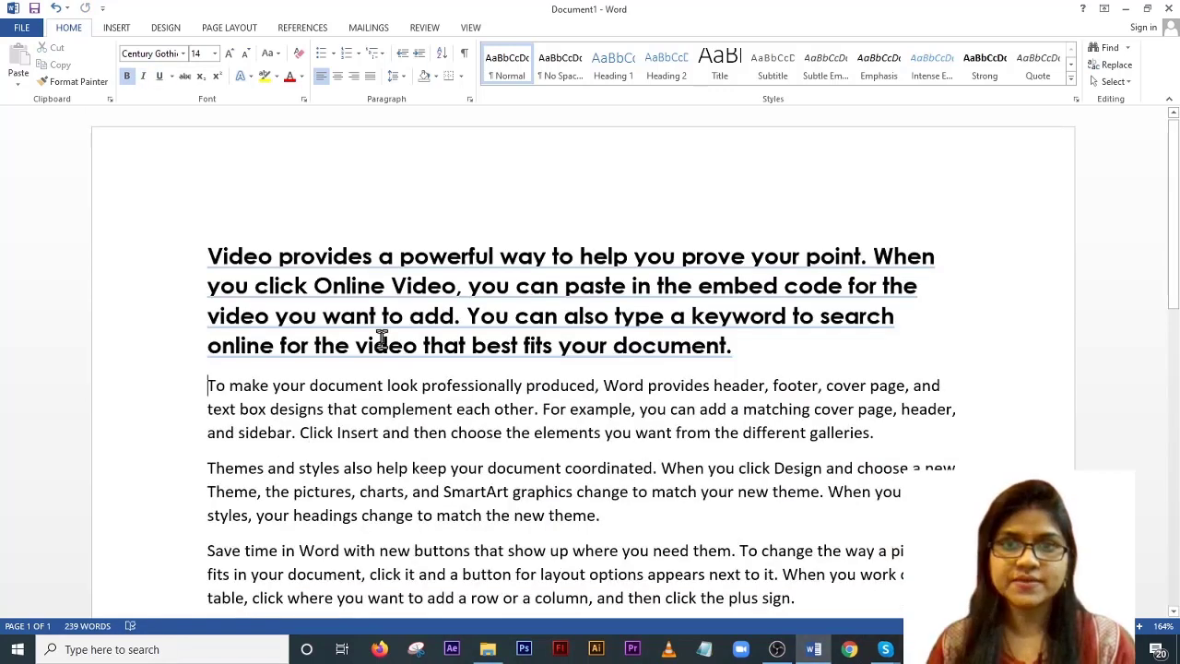
Step: Open the additional underline settings, try the Superscript, Double strikethrough and Strikethrough effects, and cancel the Font dialog
scroll(381, 335, "down", 2)
scroll(381, 334, "up", 1)
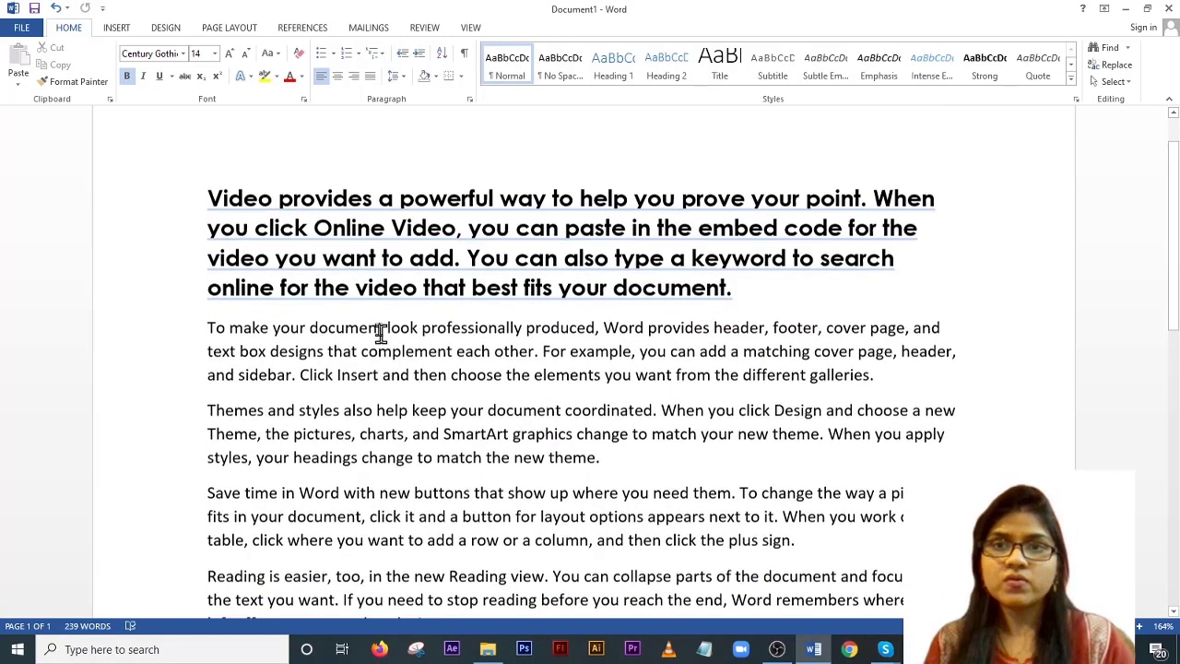
left_click(171, 76)
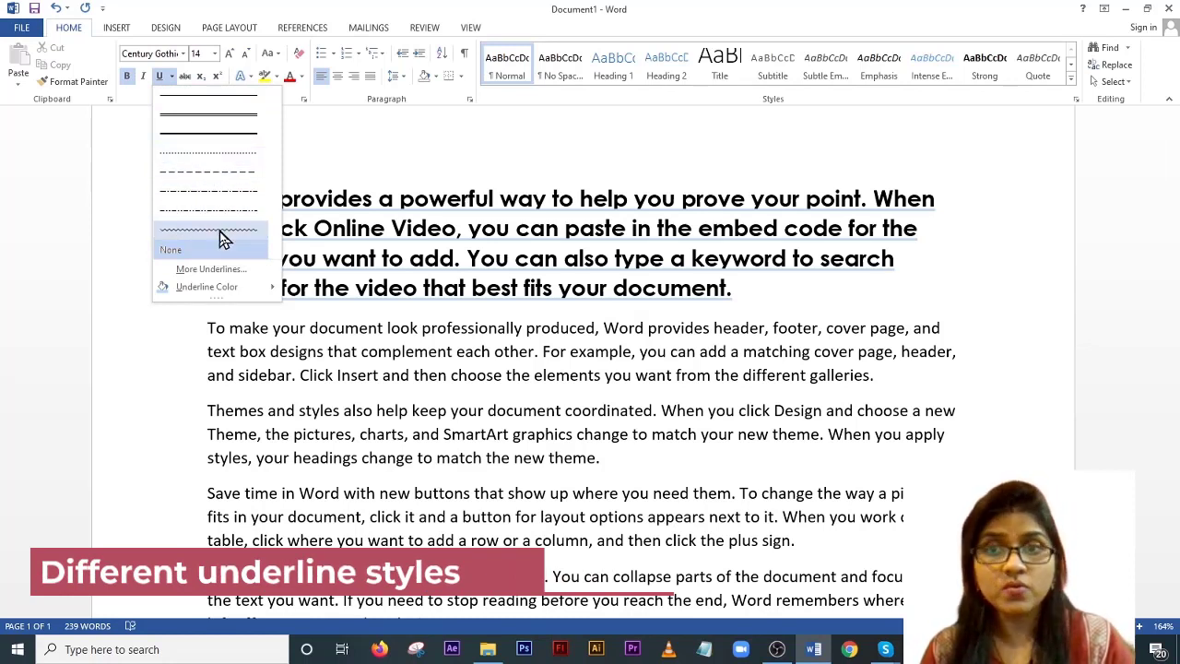
left_click(226, 277)
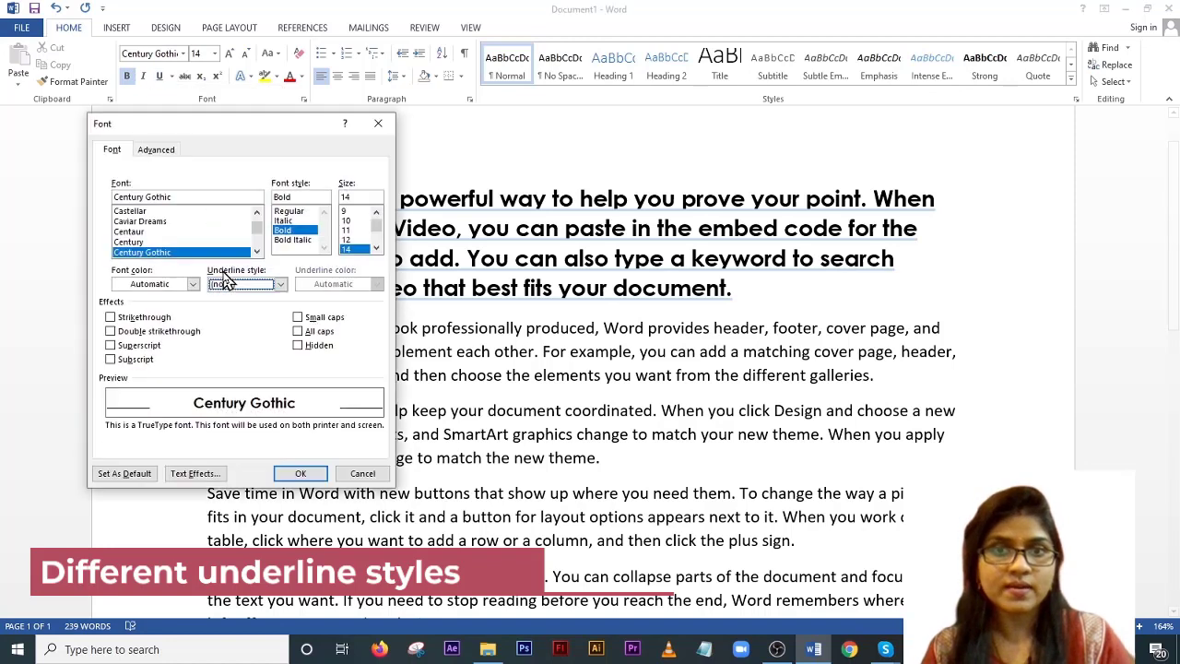
left_click_drag(255, 132, 242, 79)
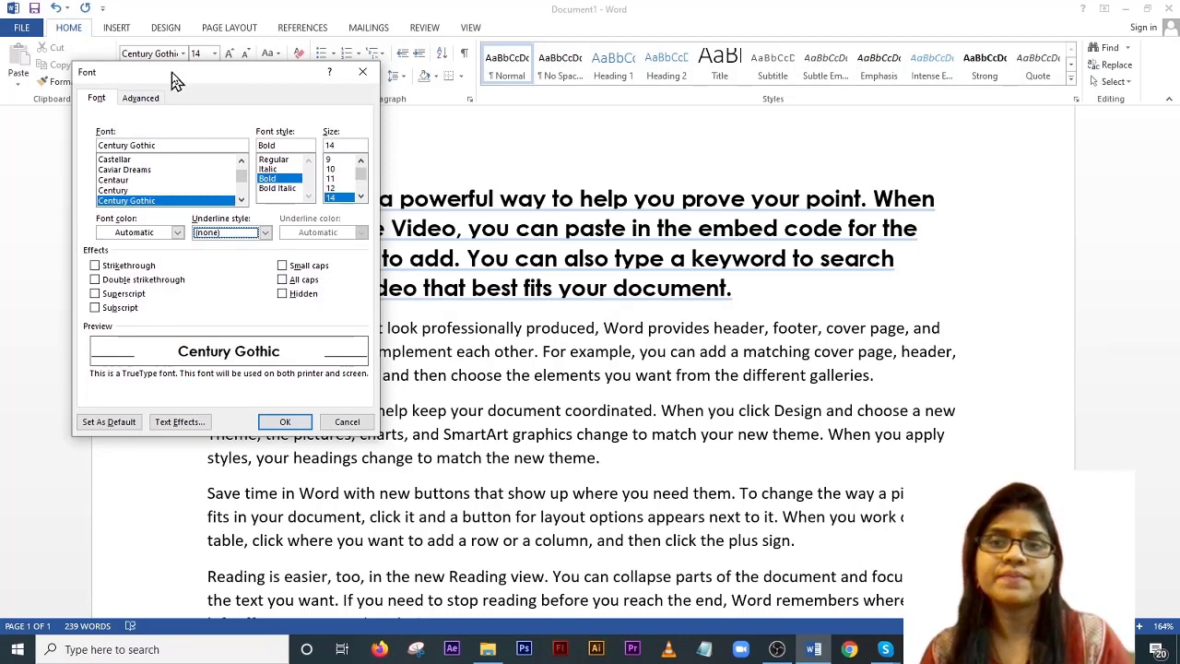
mouse_move(185, 75)
left_mouse_down()
mouse_move(167, 155)
mouse_move(197, 57)
left_mouse_up()
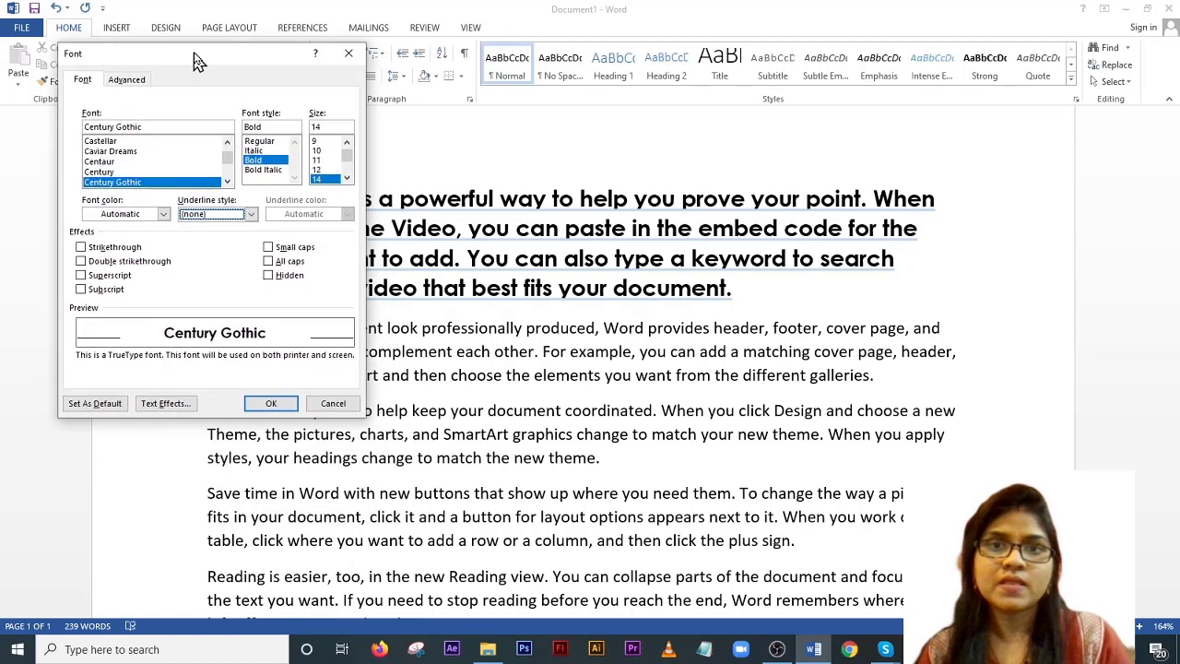
left_click(82, 271)
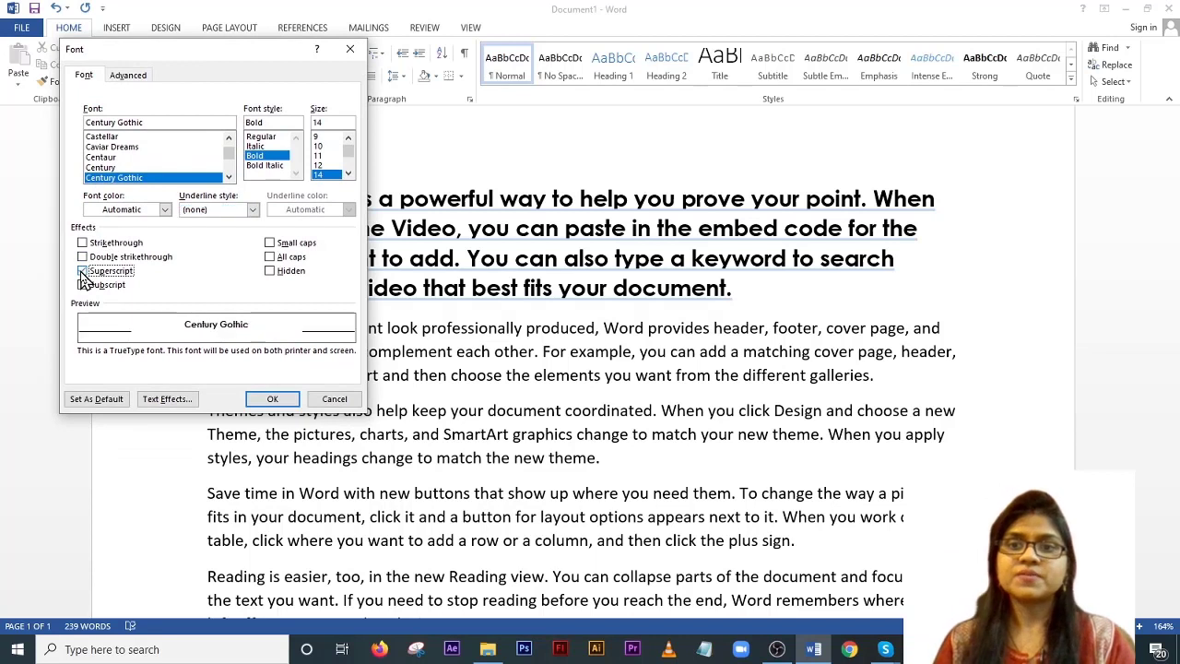
left_click(82, 256)
left_click(82, 271)
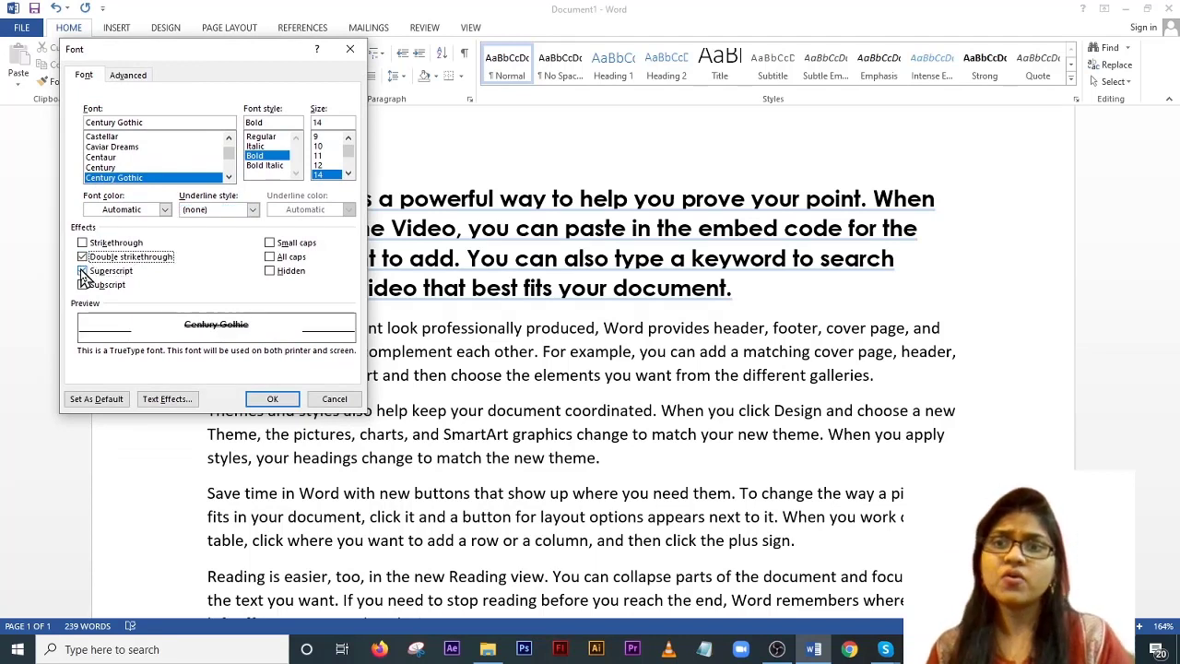
left_click(82, 243)
left_click(82, 271)
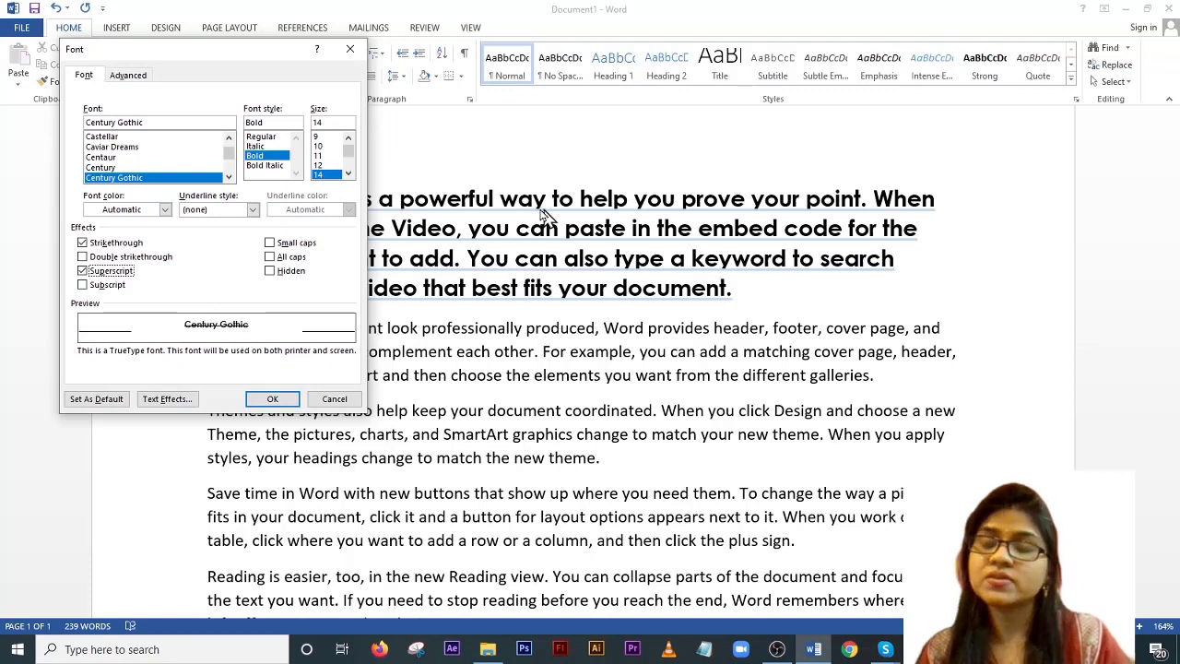
left_click(335, 400)
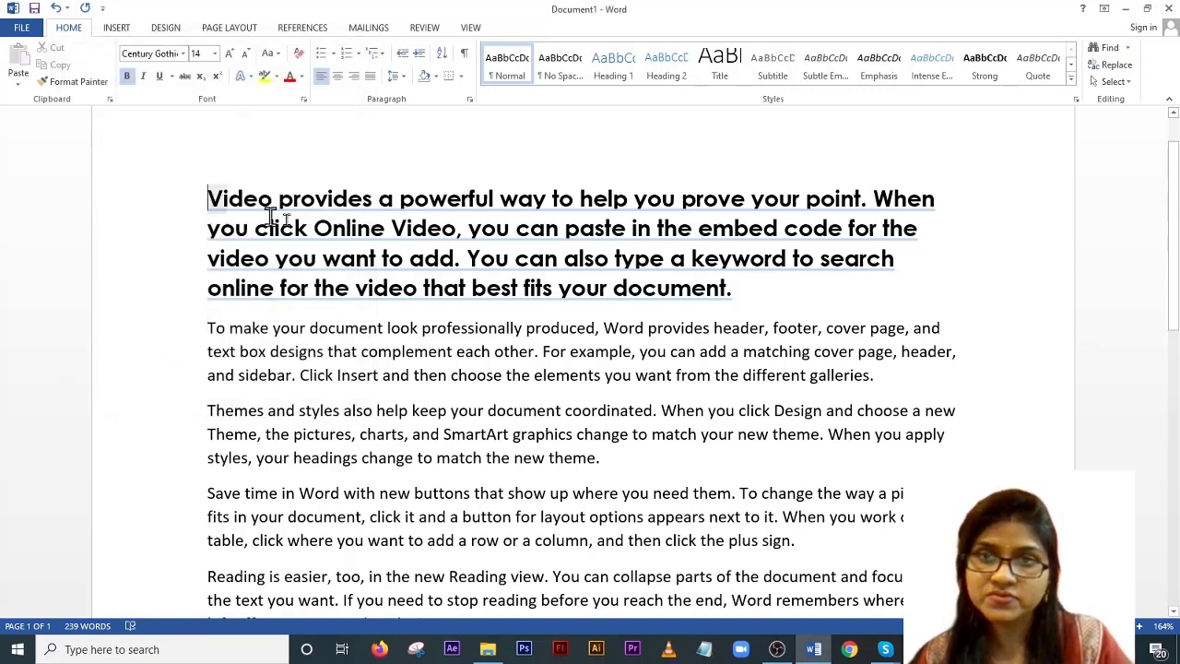
Step: Select the first paragraph and preview Strikethrough and Double strikethrough in the Font dialog, clearing each effect again
left_click_drag(208, 198, 745, 295)
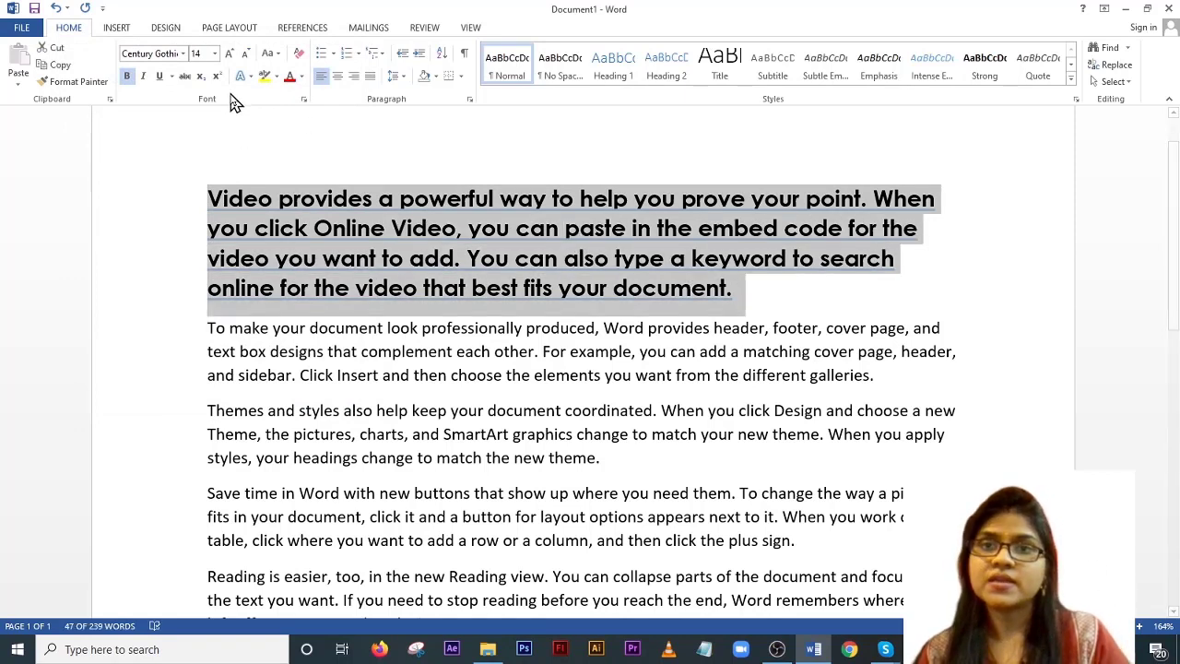
left_click(170, 76)
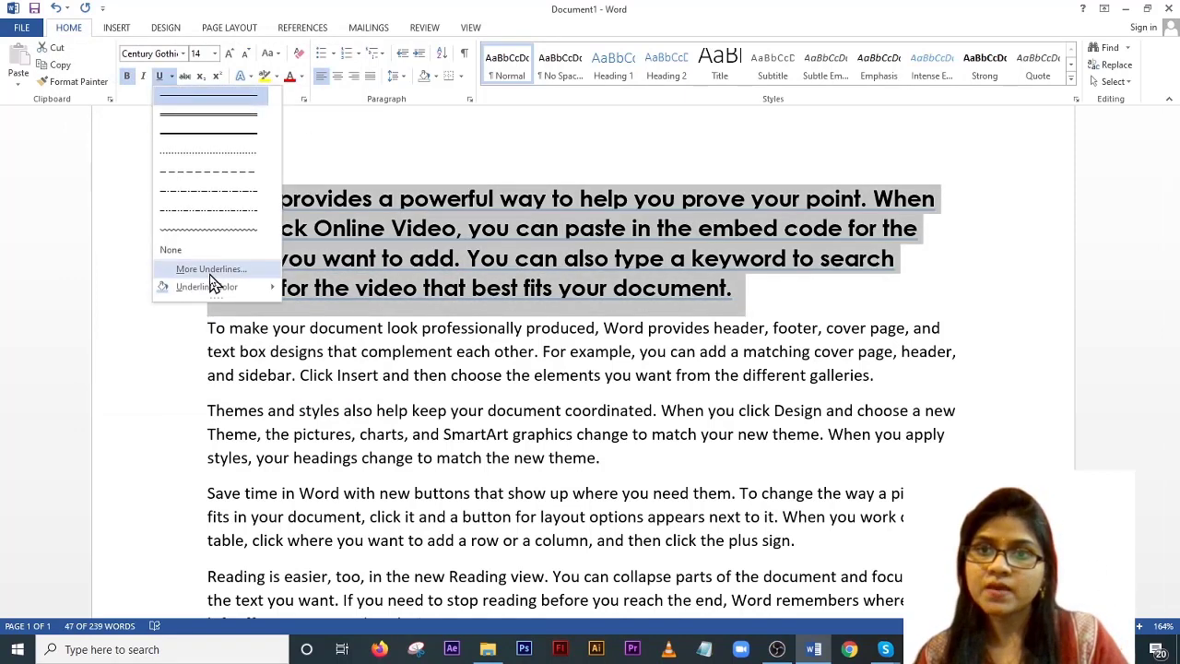
left_click(210, 282)
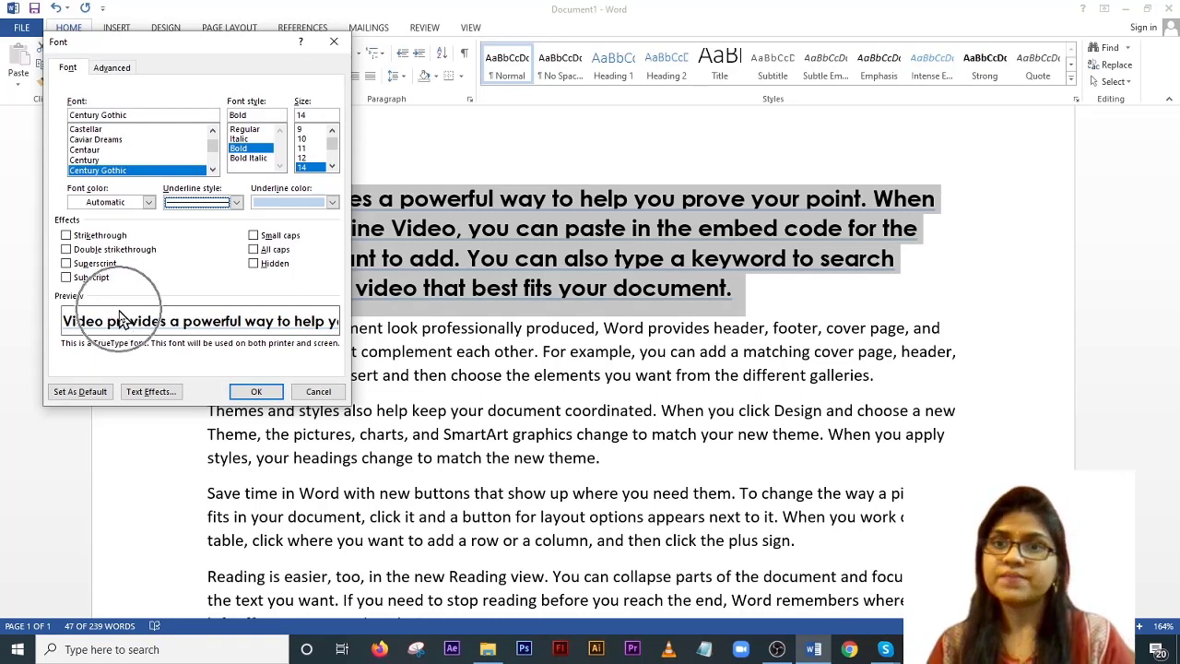
left_click(66, 236)
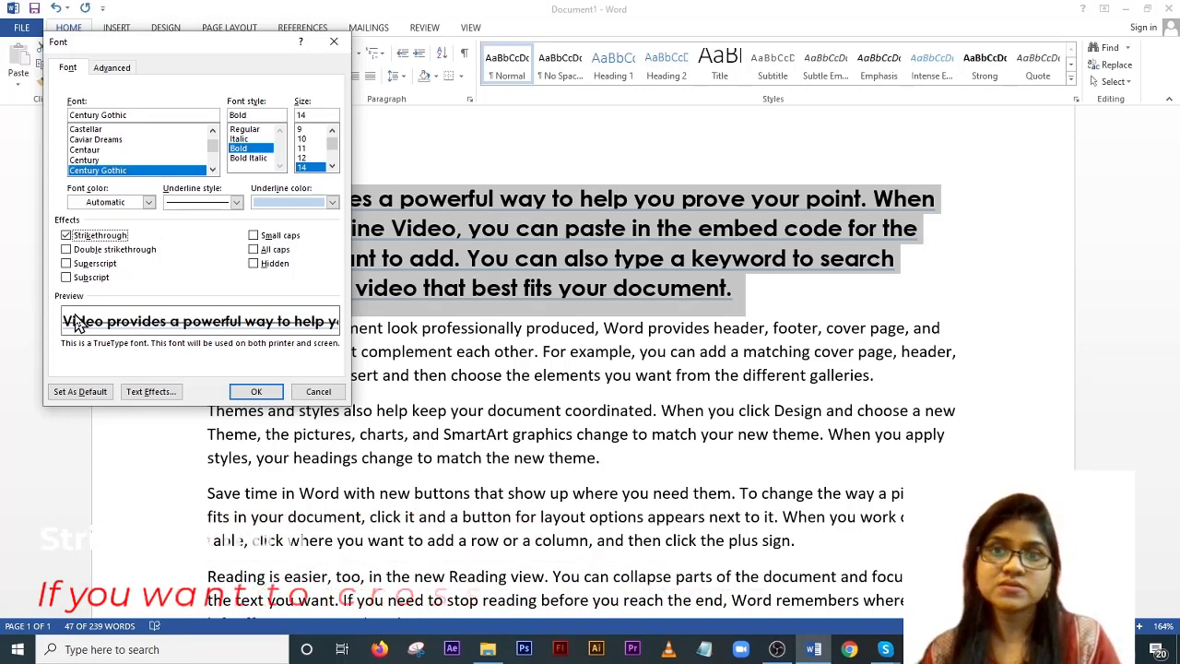
left_click(67, 237)
left_click(67, 237)
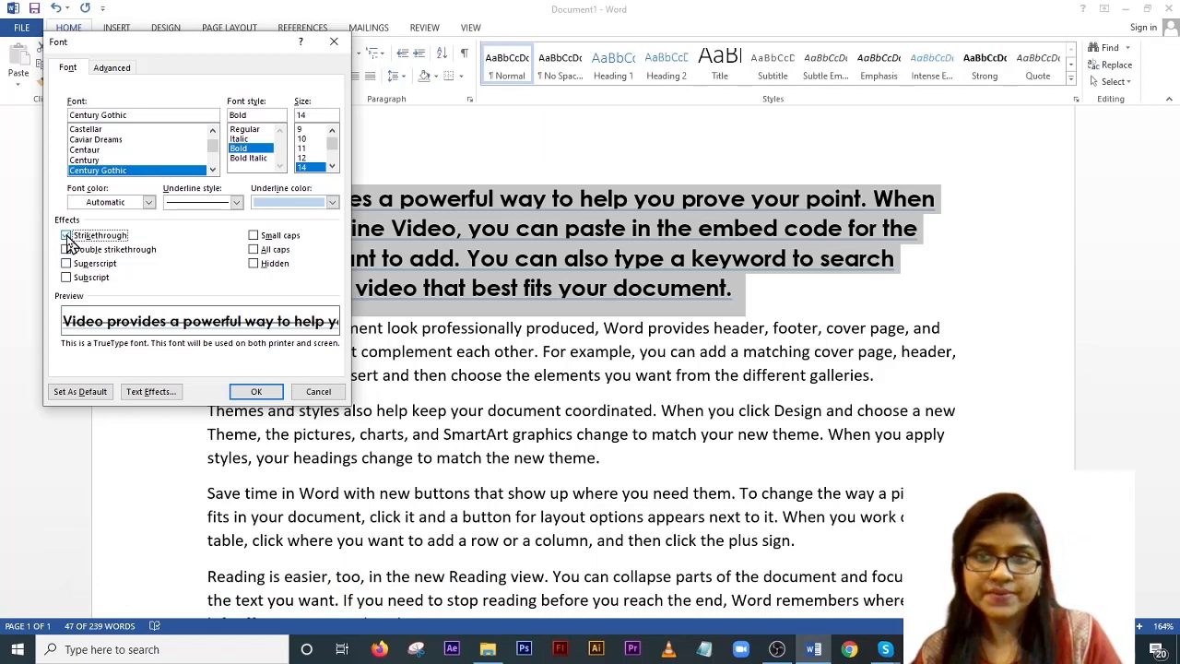
left_click(65, 249)
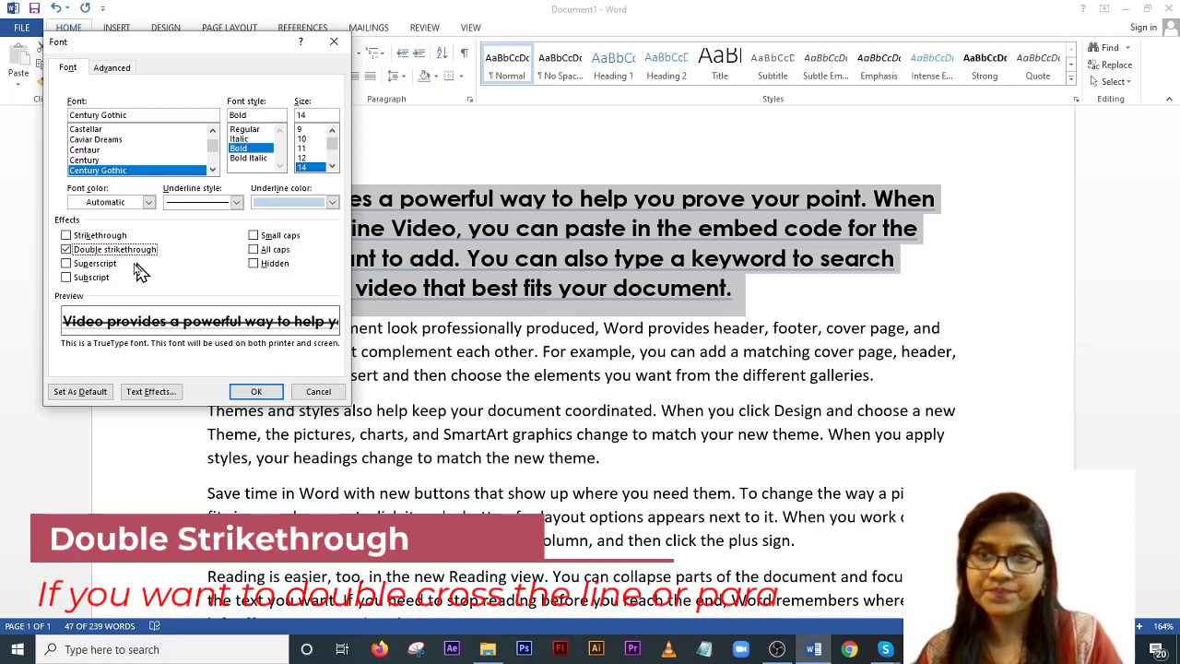
left_click(67, 251)
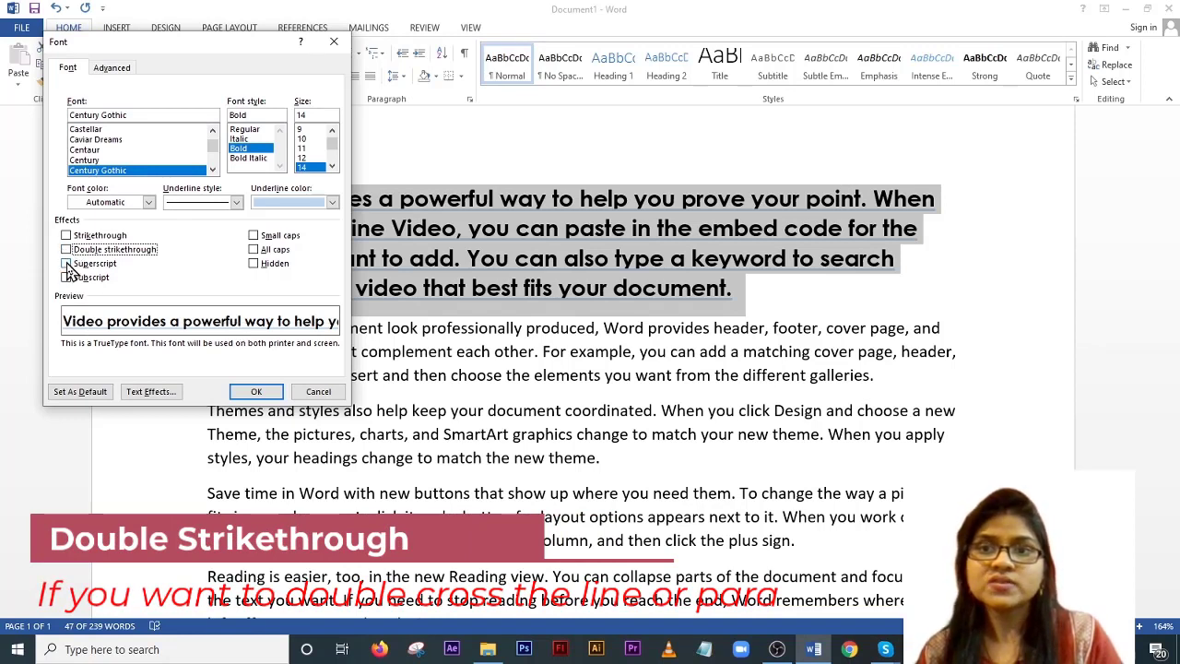
Step: Preview the Superscript and Subscript effects on the paragraph, clear them, and cancel the Font dialog
left_click(67, 263)
left_click(67, 277)
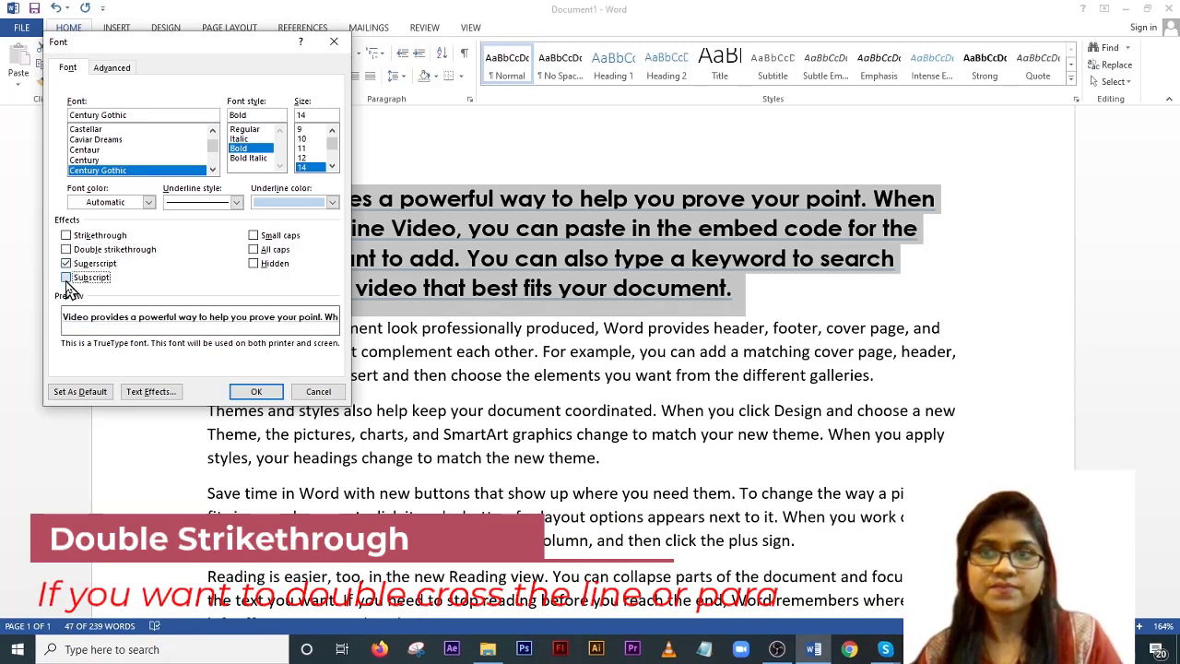
left_click(67, 263)
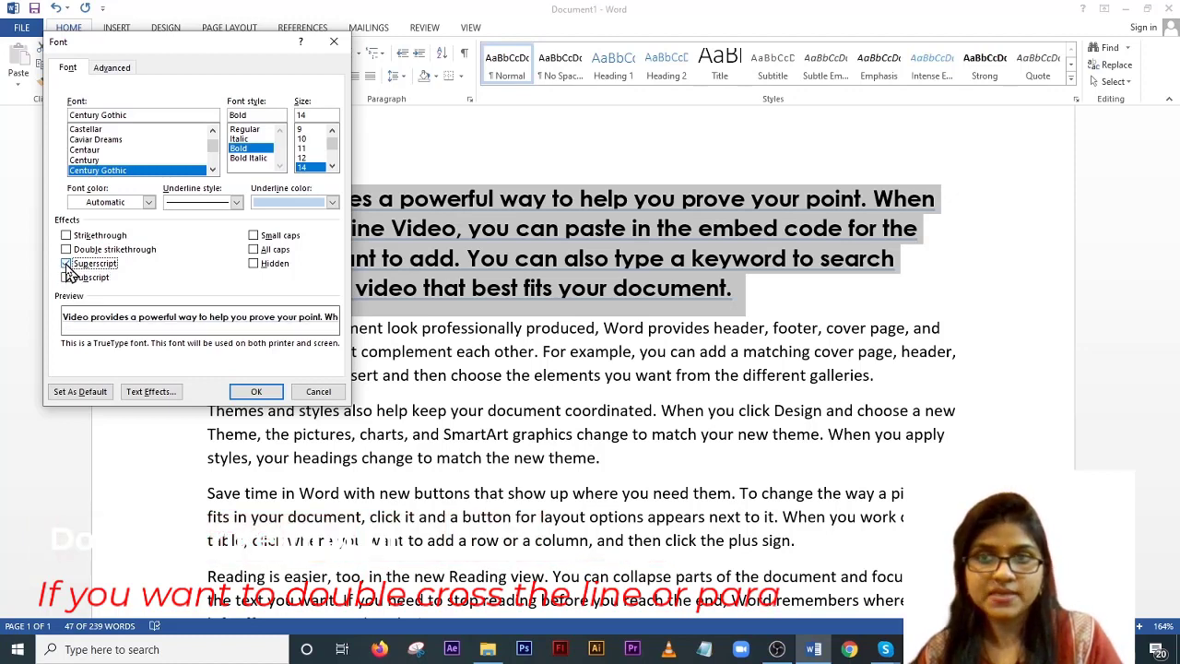
left_click(67, 264)
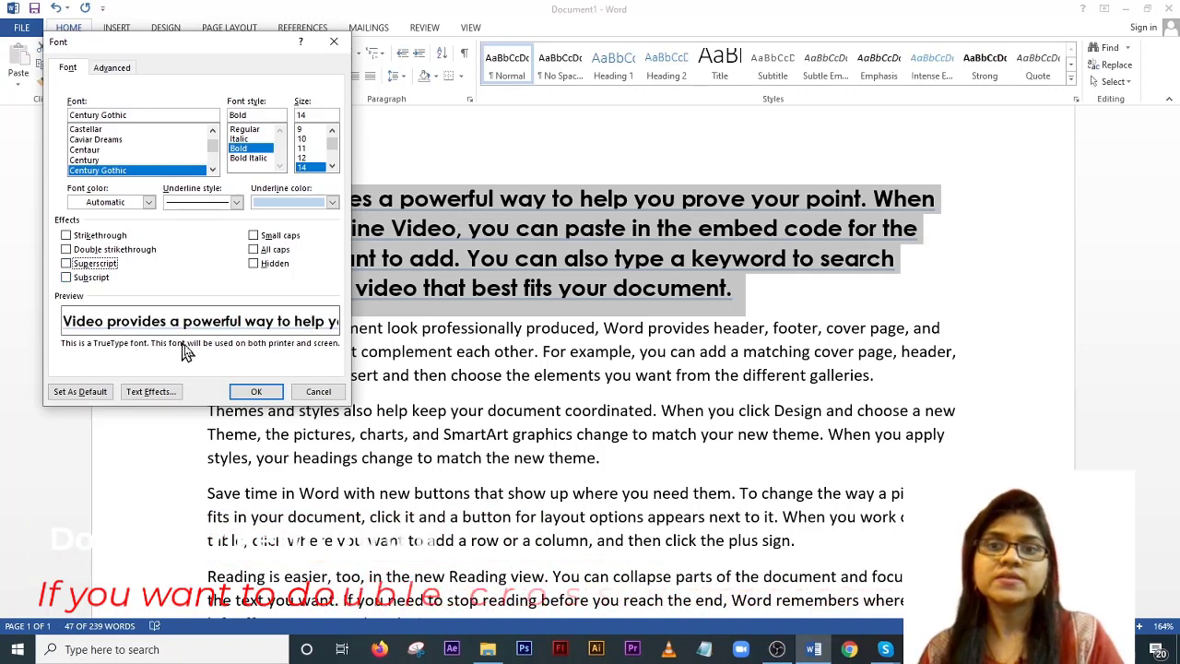
left_click(315, 391)
Step: Add a new line reading H2SO4 below the first paragraph and make its digit 4 subscript
left_click(764, 288)
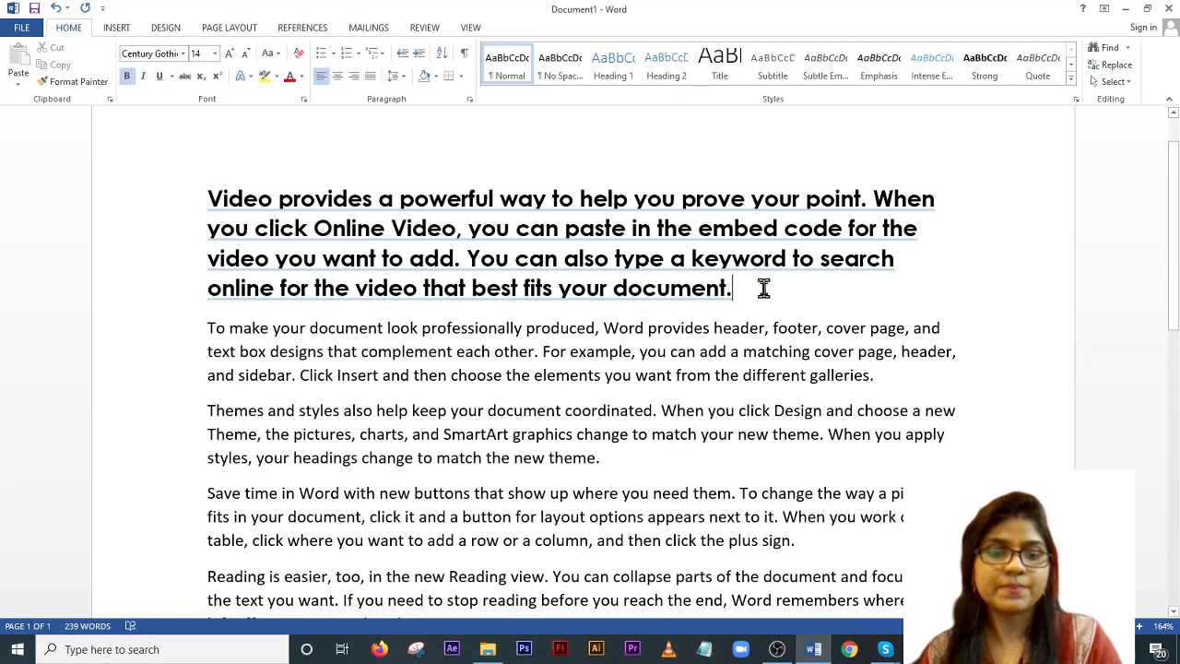
key("Return")
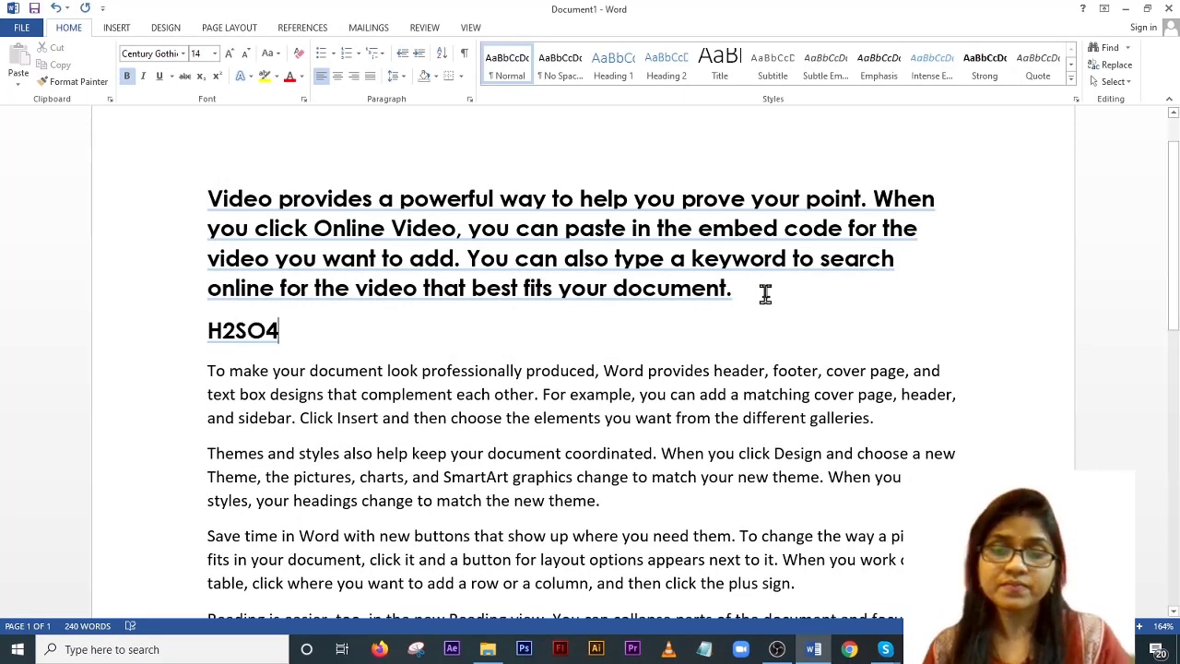
left_click_drag(277, 329, 265, 330)
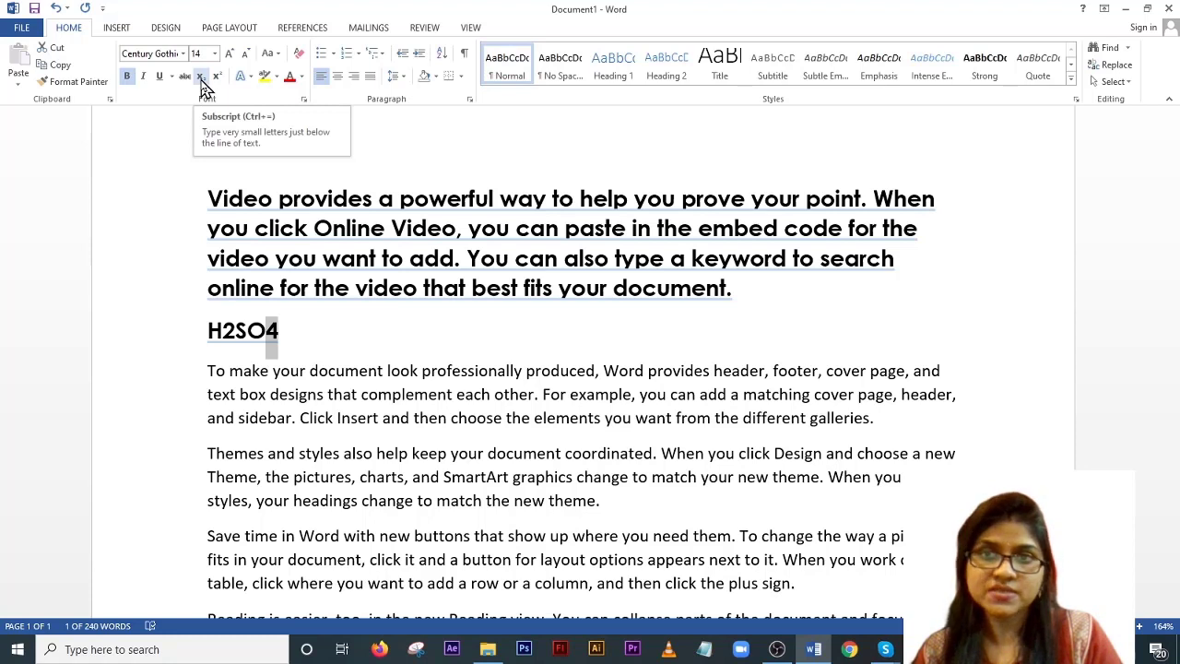
left_click(205, 87)
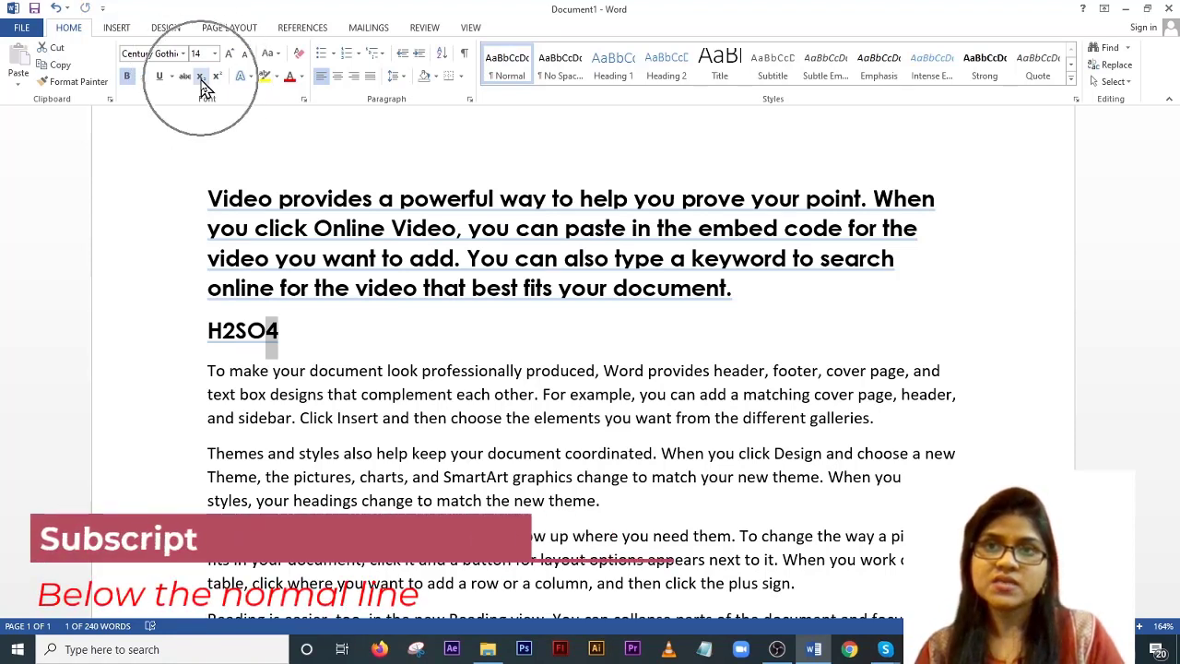
left_click(202, 83)
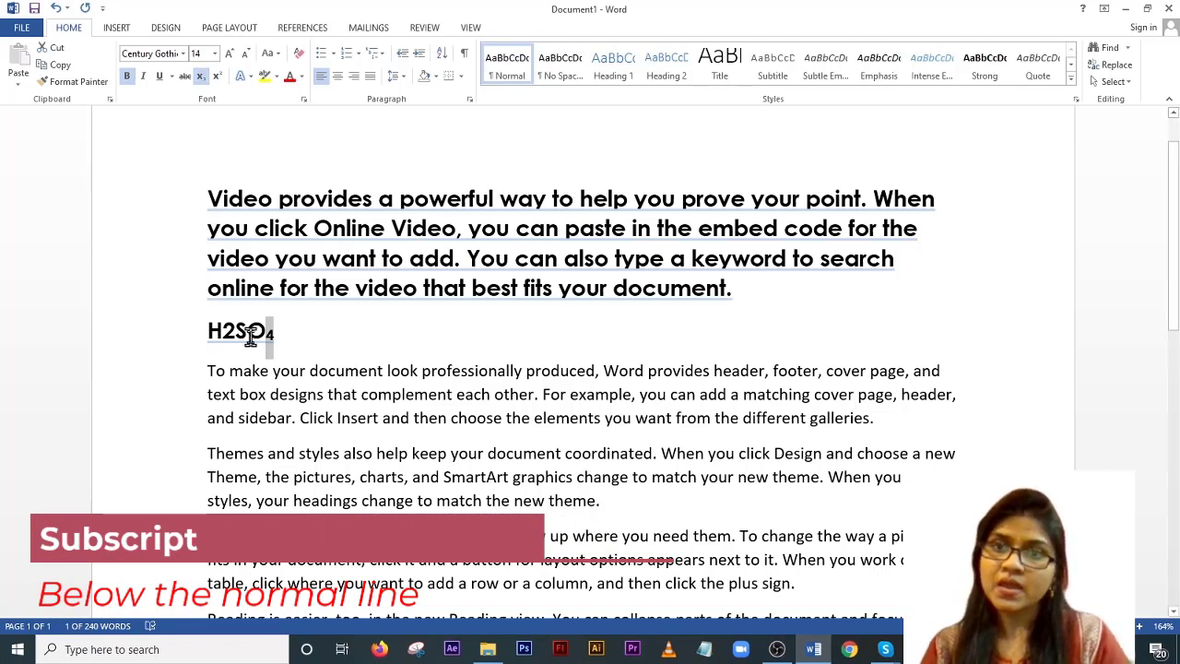
Step: Make the digit 2 in the H2SO4 line superscript
left_click_drag(247, 329, 234, 330)
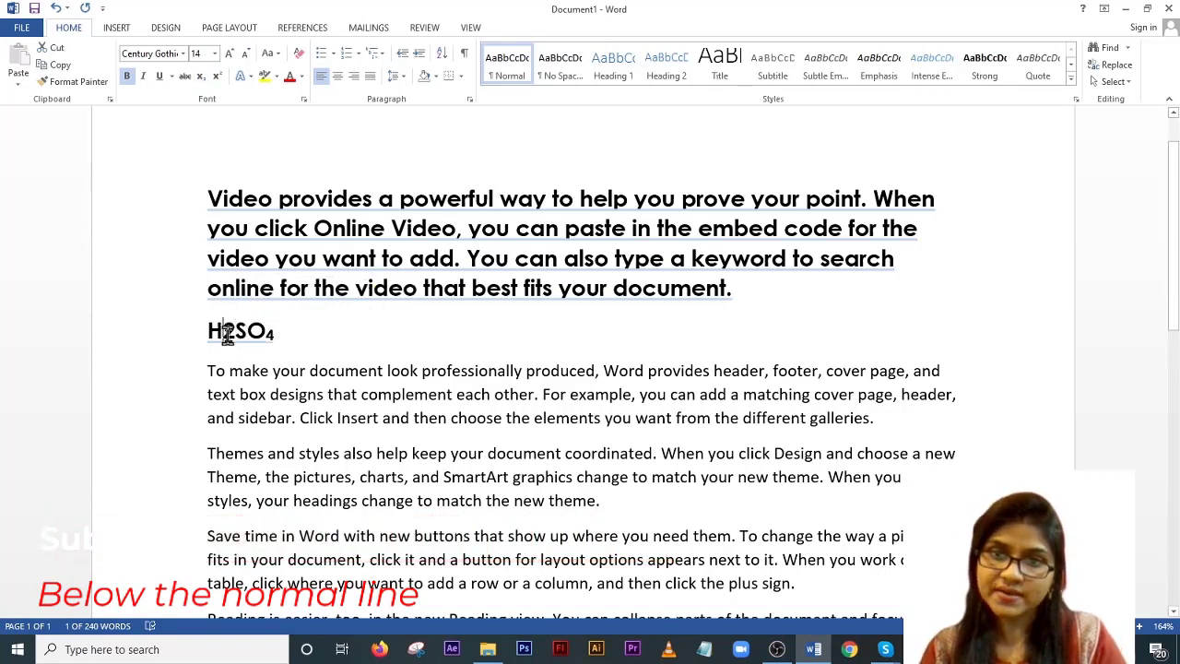
left_click(218, 77)
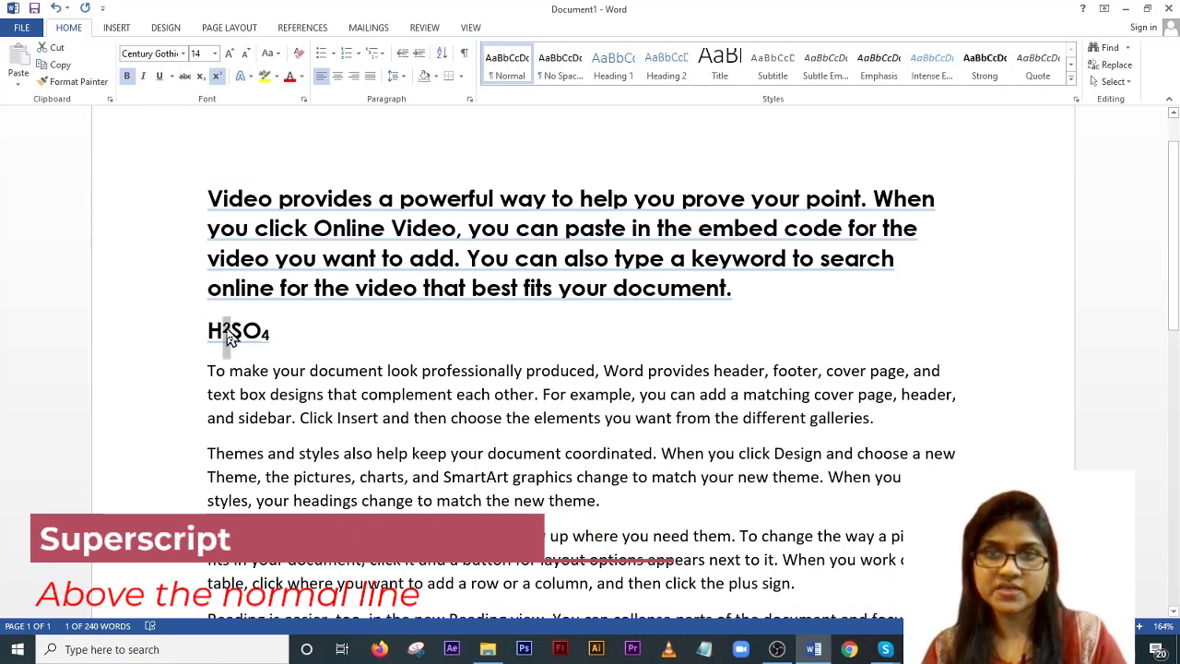
left_click_drag(273, 334, 264, 334)
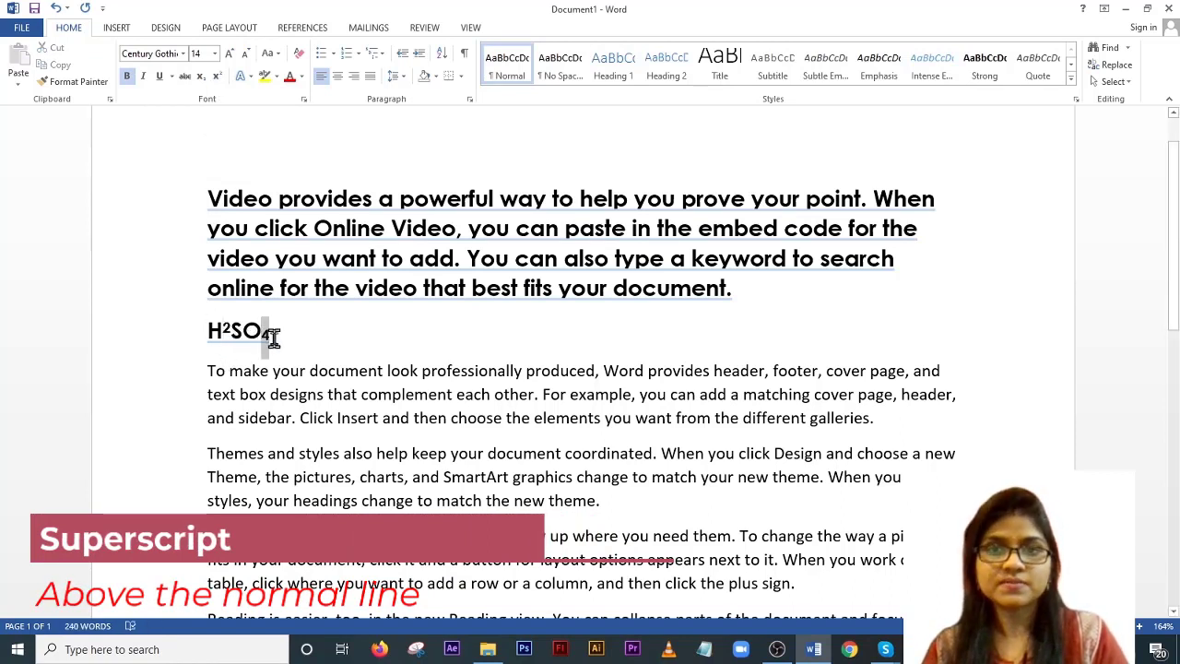
left_click(224, 330)
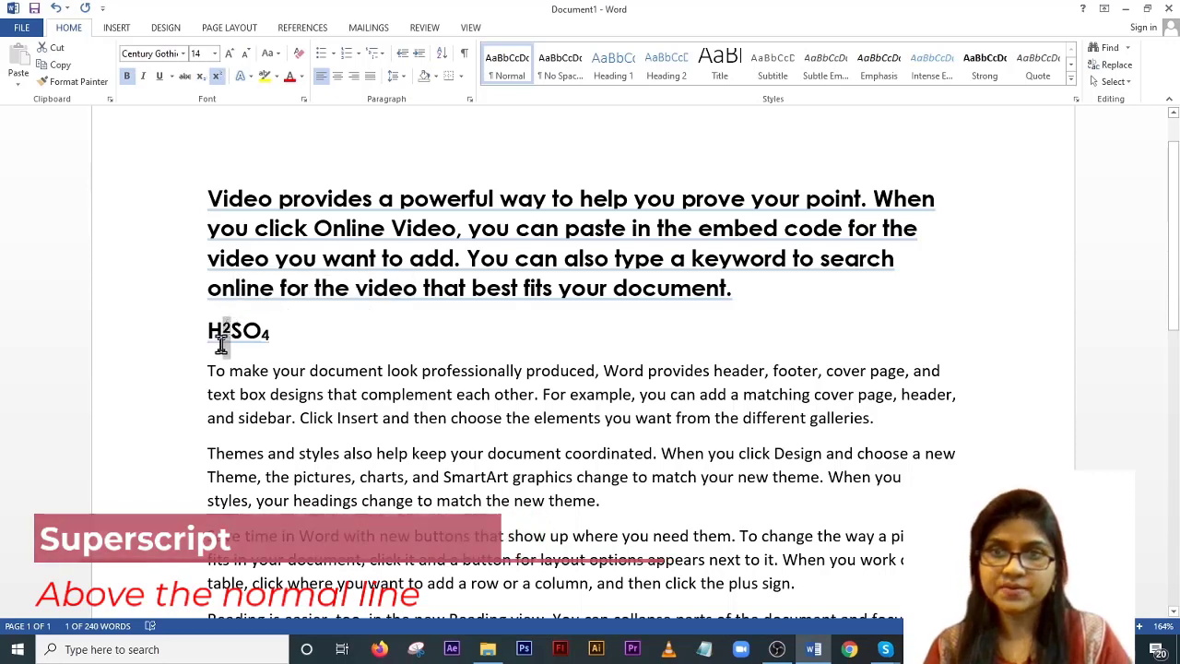
Step: Select the first paragraph and open its additional underline settings in the Font dialog
left_click_drag(210, 189, 952, 274)
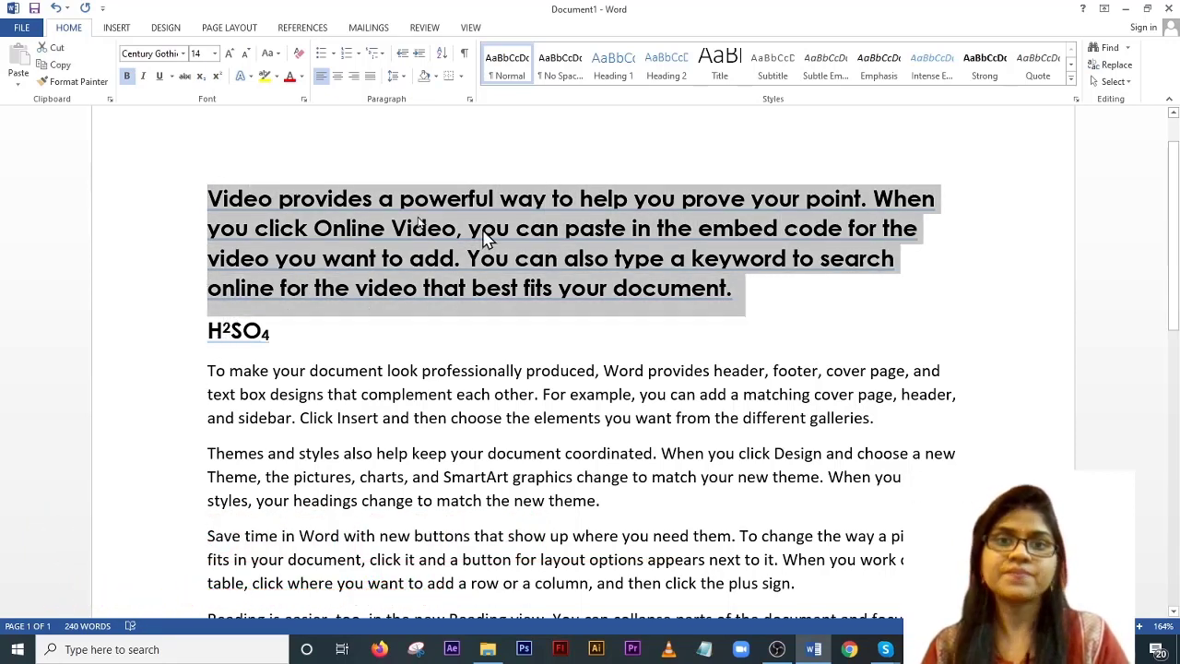
left_click(171, 76)
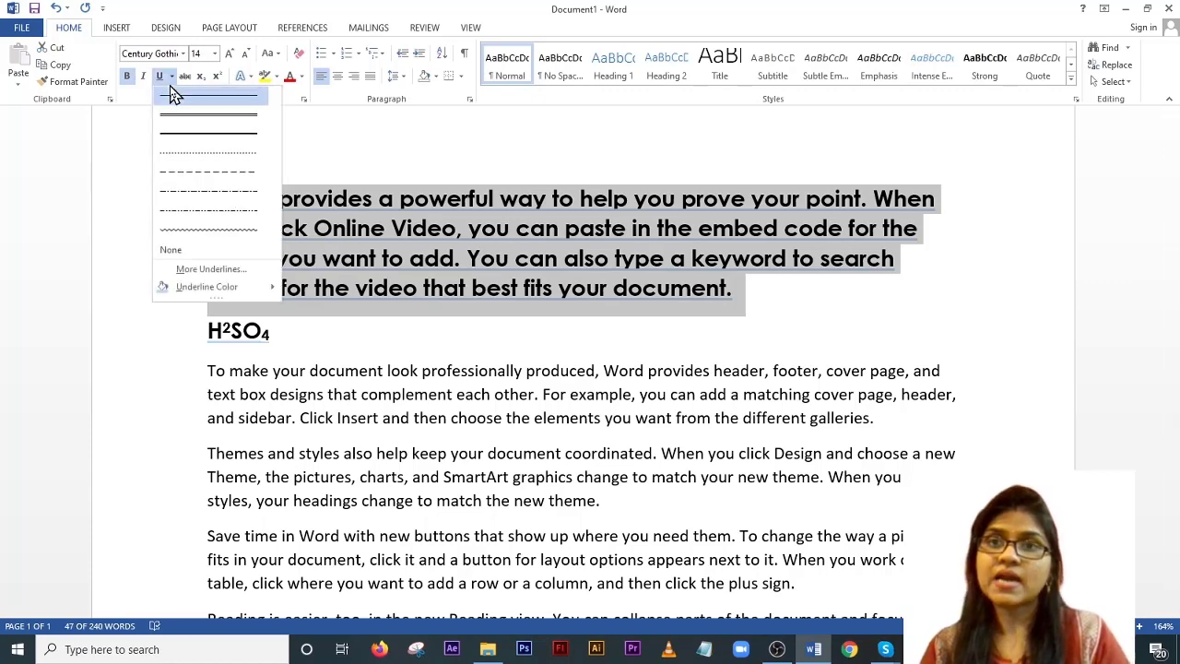
left_click(210, 268)
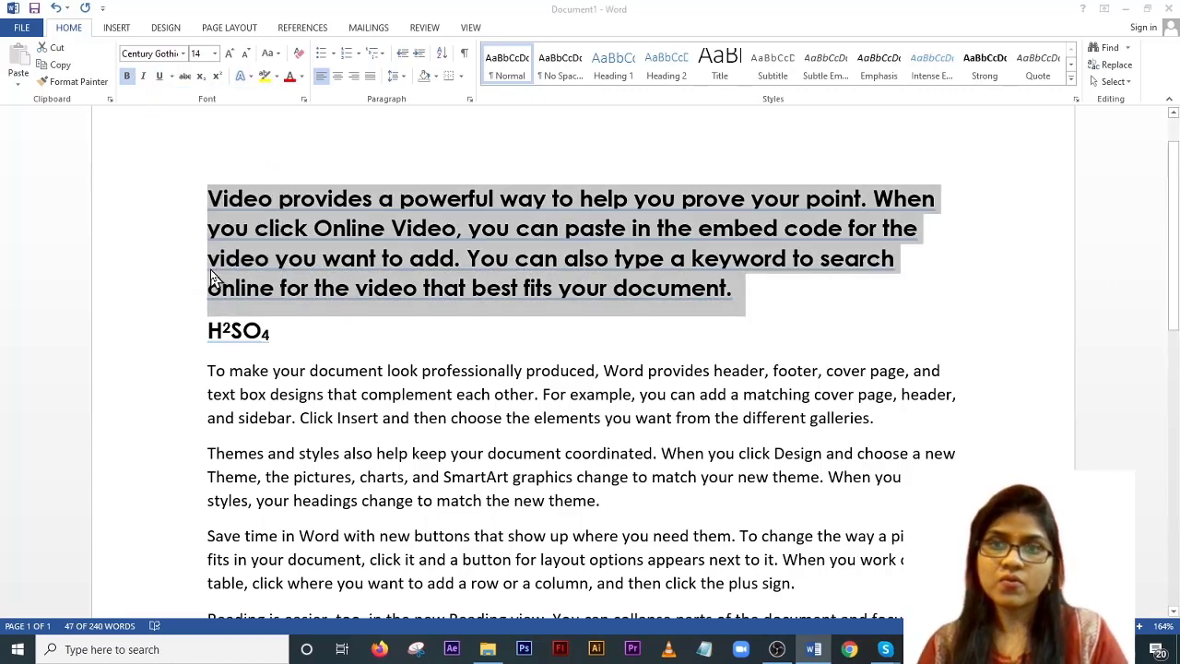
Step: Preview the Superscript and Subscript effects on the first paragraph and clear each one again
left_click(67, 265)
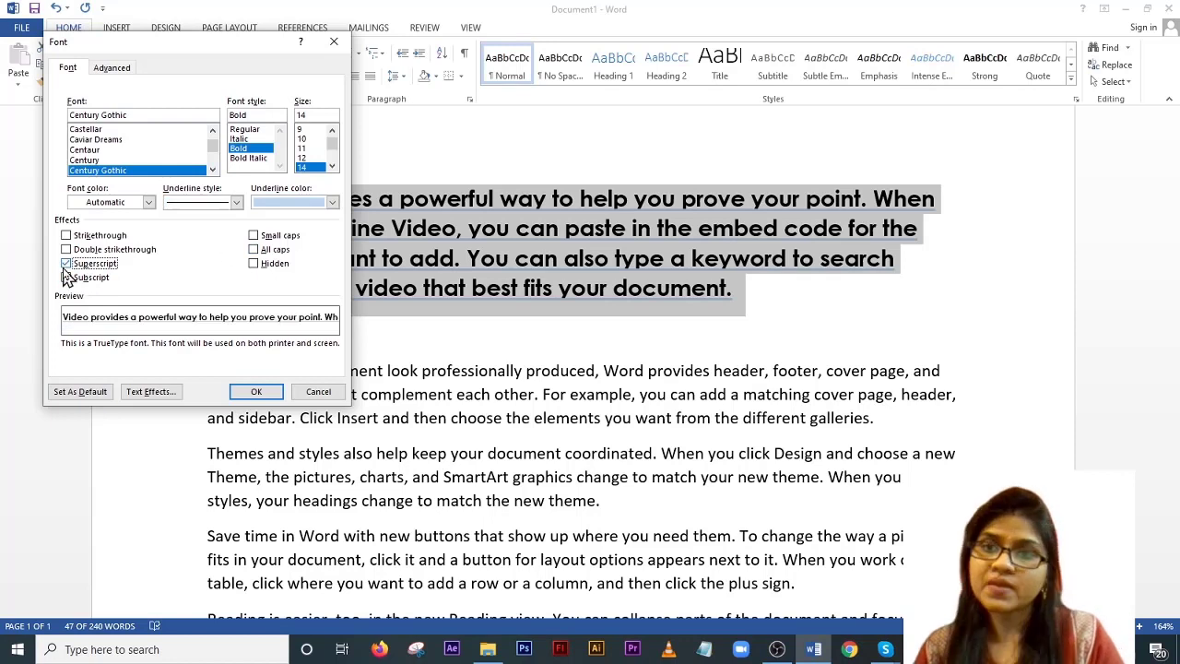
left_click(66, 264)
left_click(66, 264)
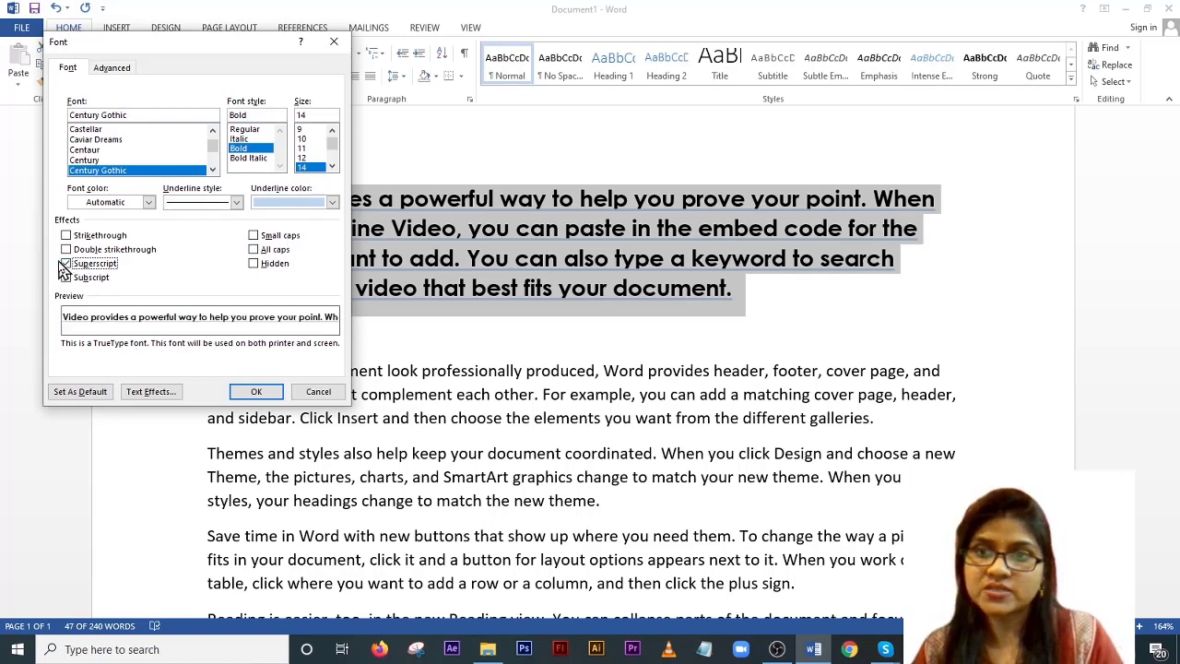
left_click(67, 263)
left_click(66, 277)
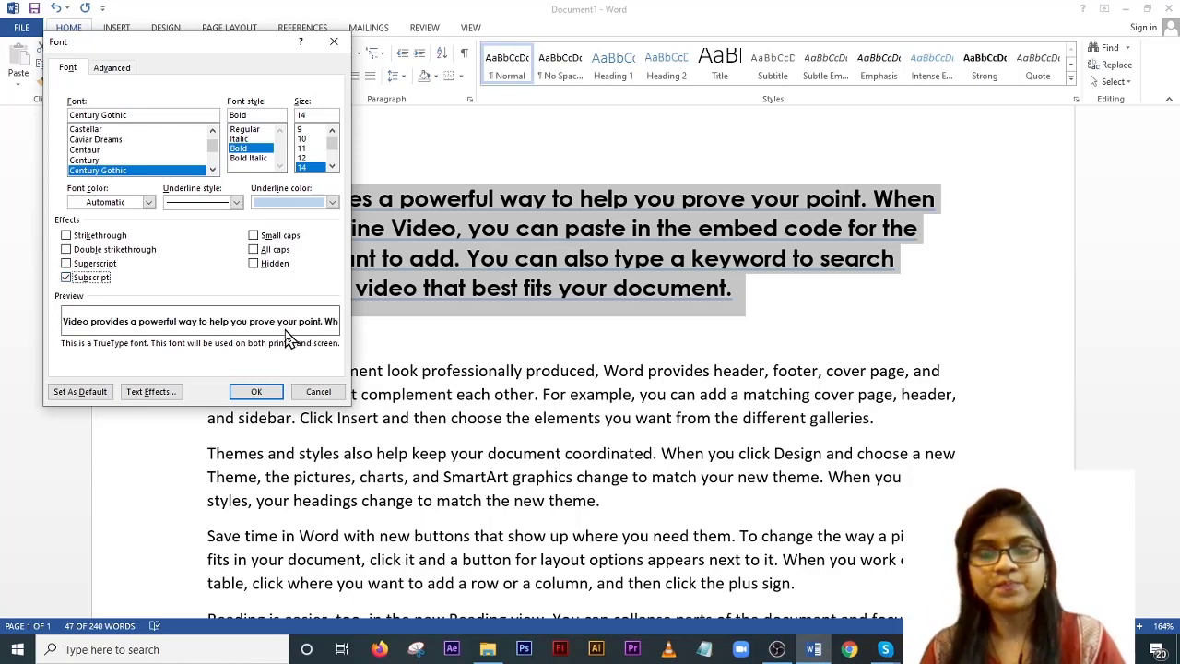
left_click(67, 277)
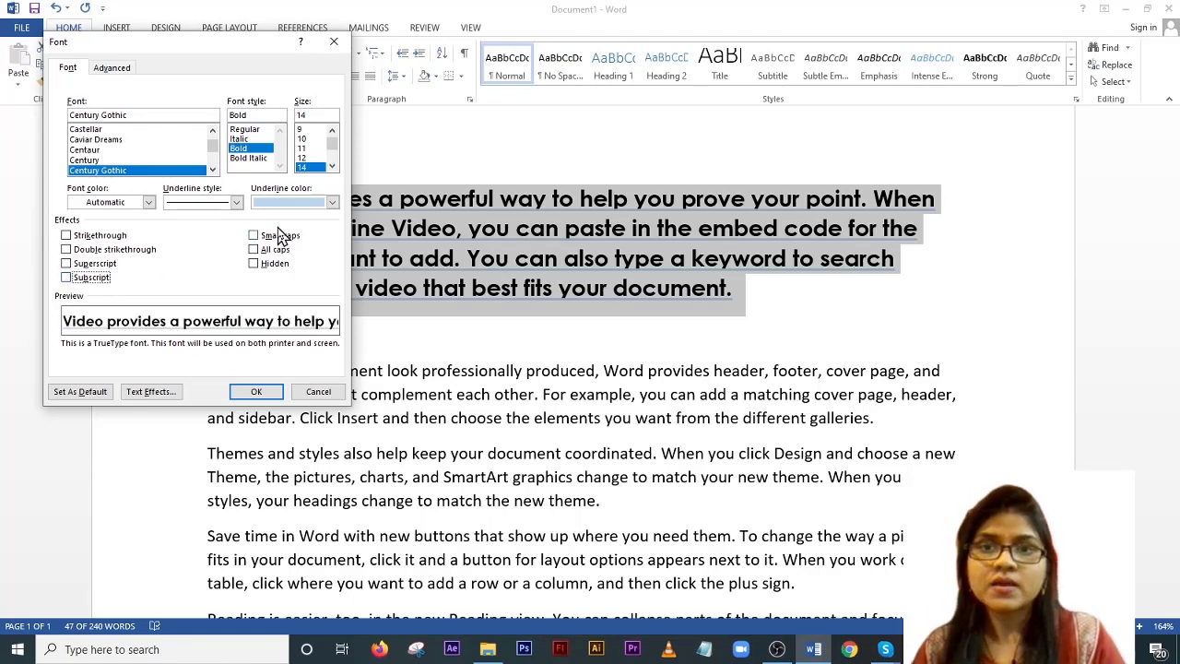
Step: Try the Small caps effect, clear it, and apply All caps to the first paragraph
left_click(256, 237)
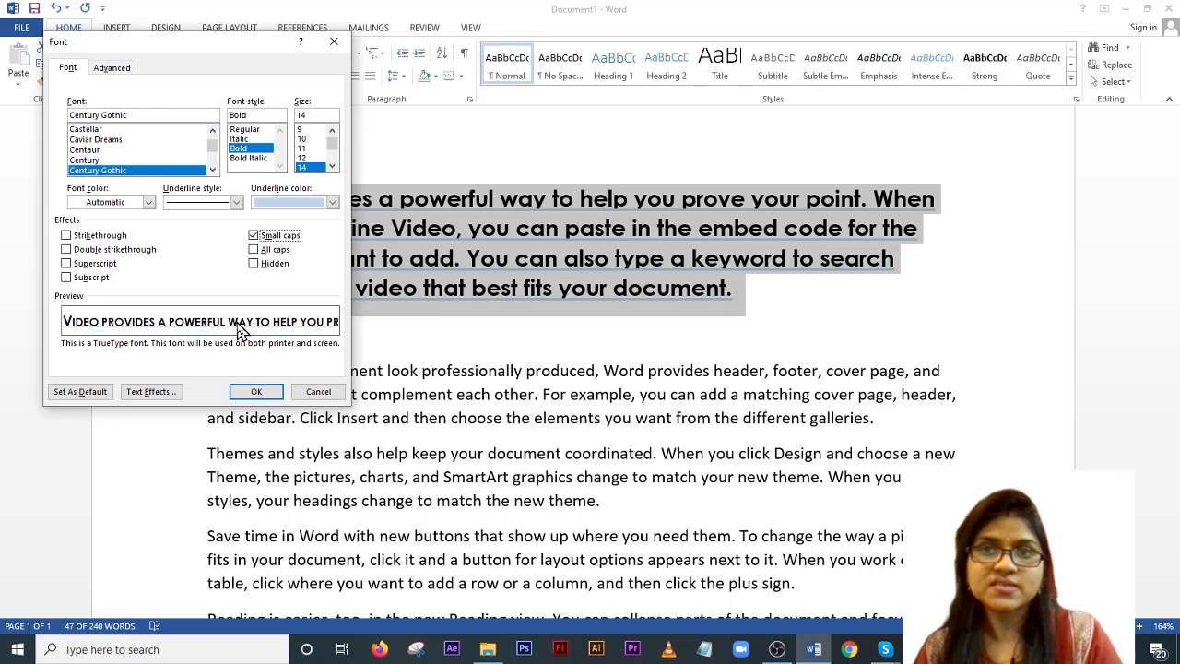
left_click(255, 237)
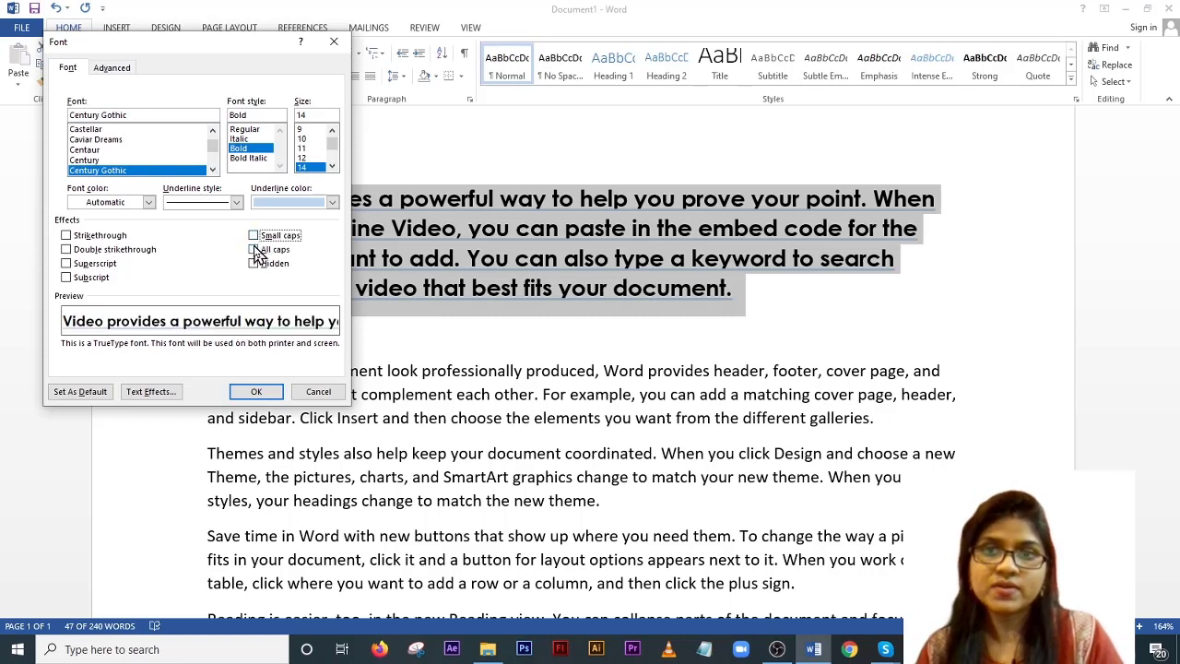
left_click(255, 249)
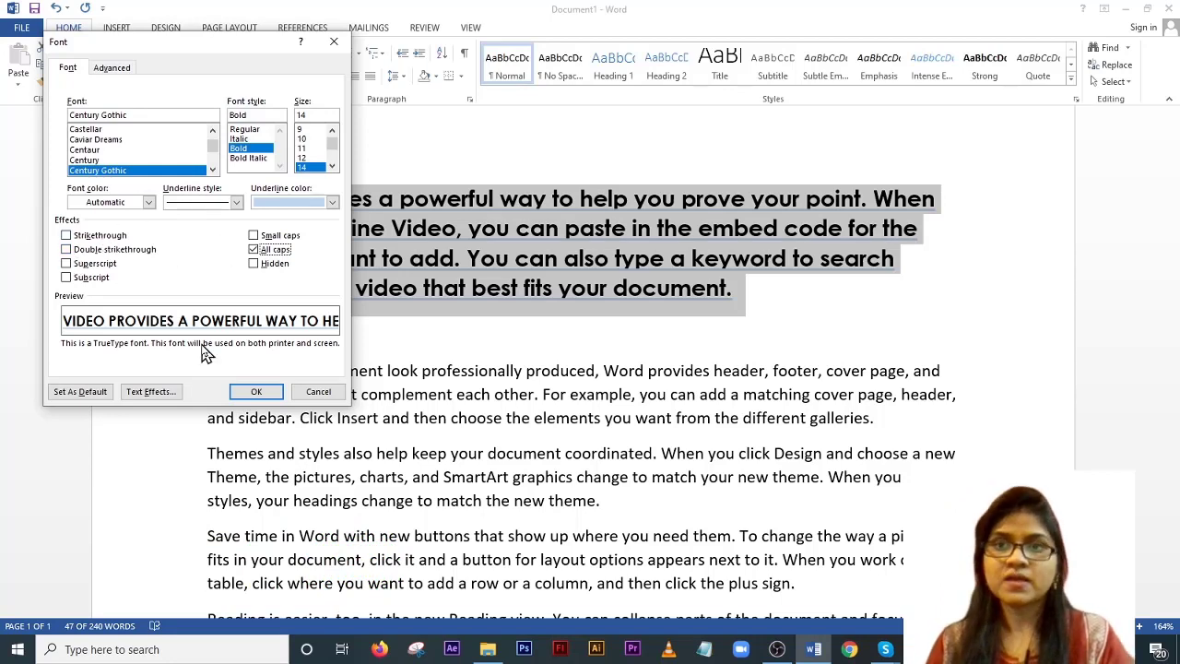
left_click(255, 392)
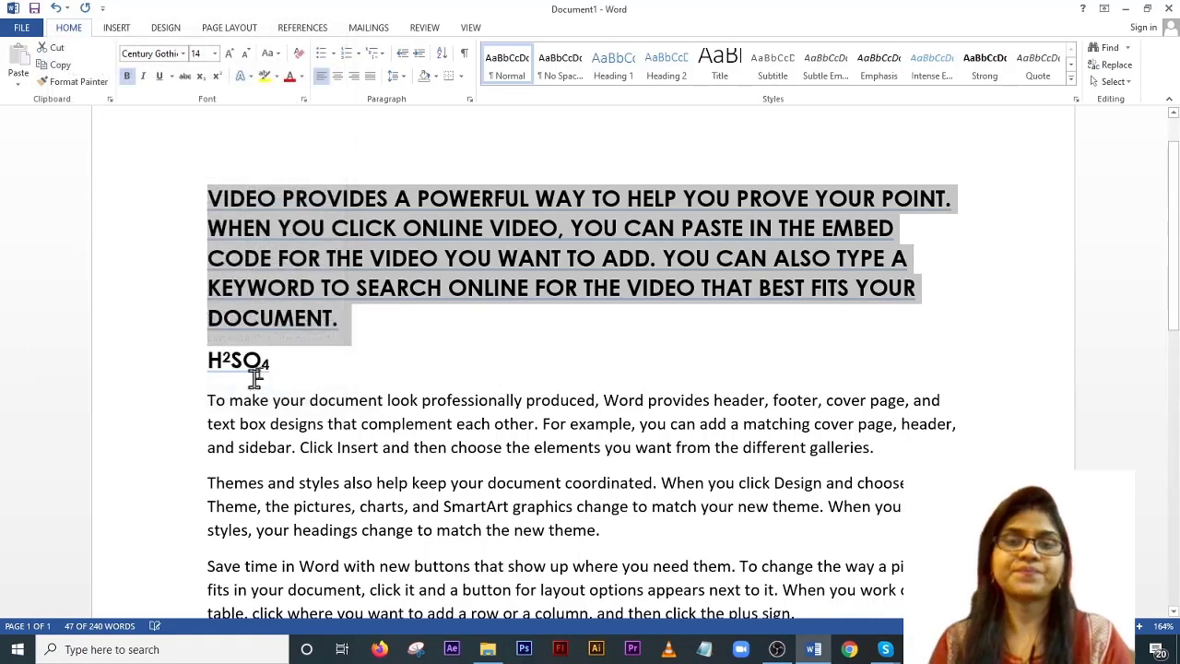
left_click(329, 197)
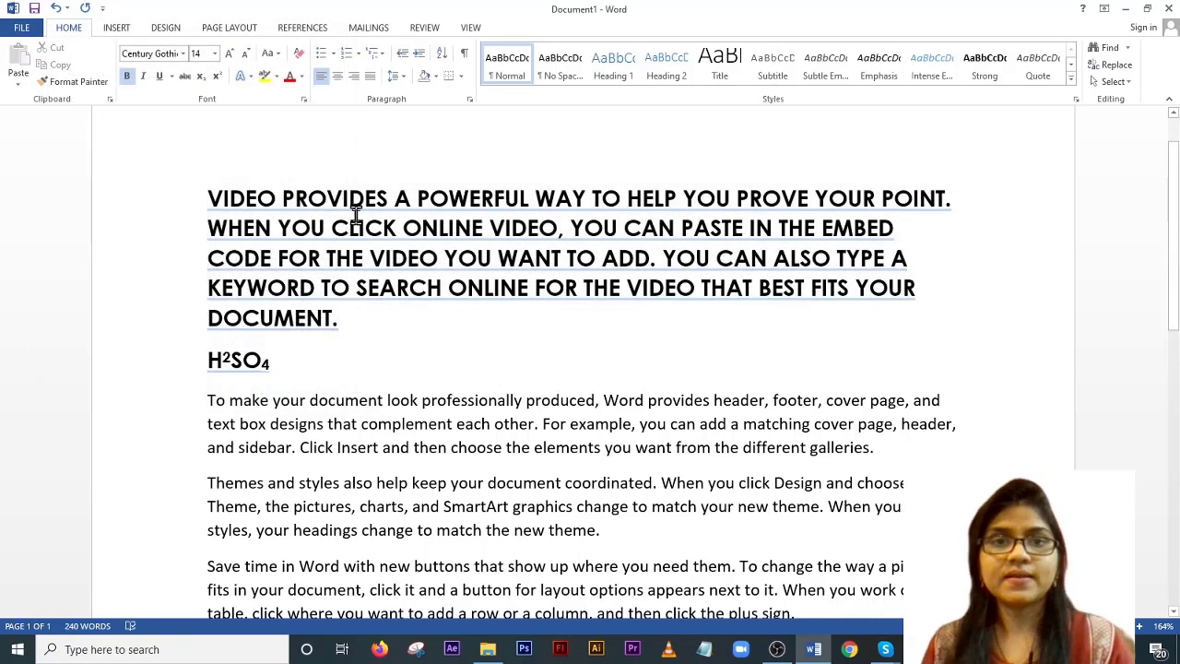
Step: Give the first paragraph a wavy underline, trying a dark blue-gray underline color before settling on dark gold
left_click_drag(337, 322, 203, 197)
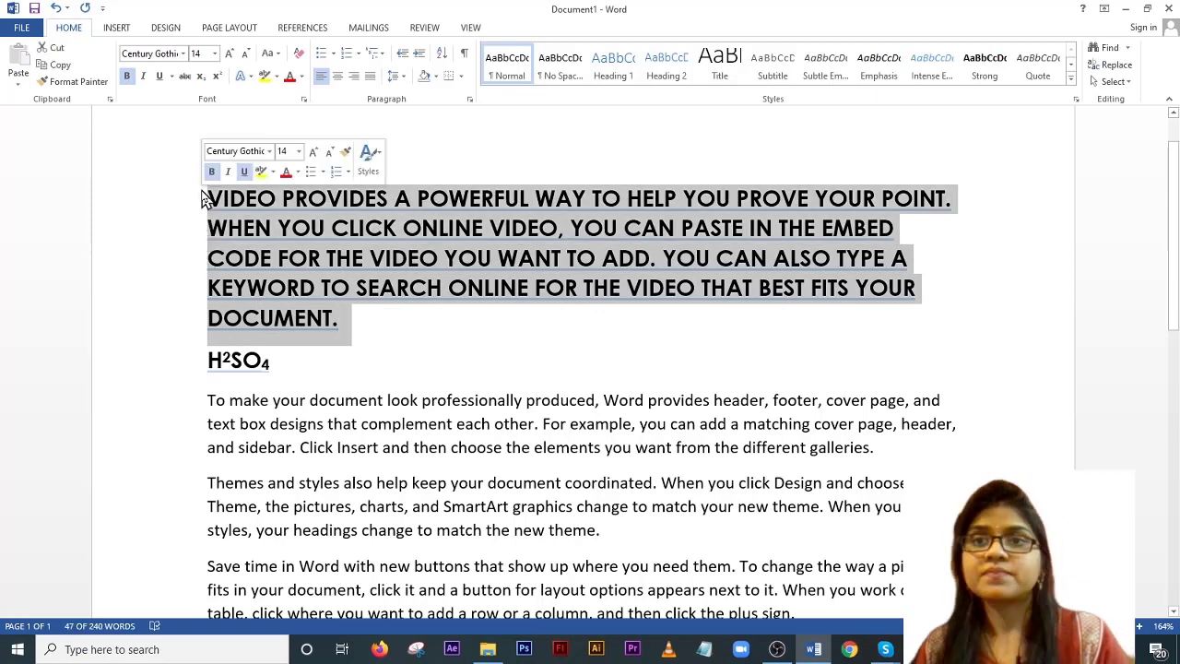
left_click(172, 76)
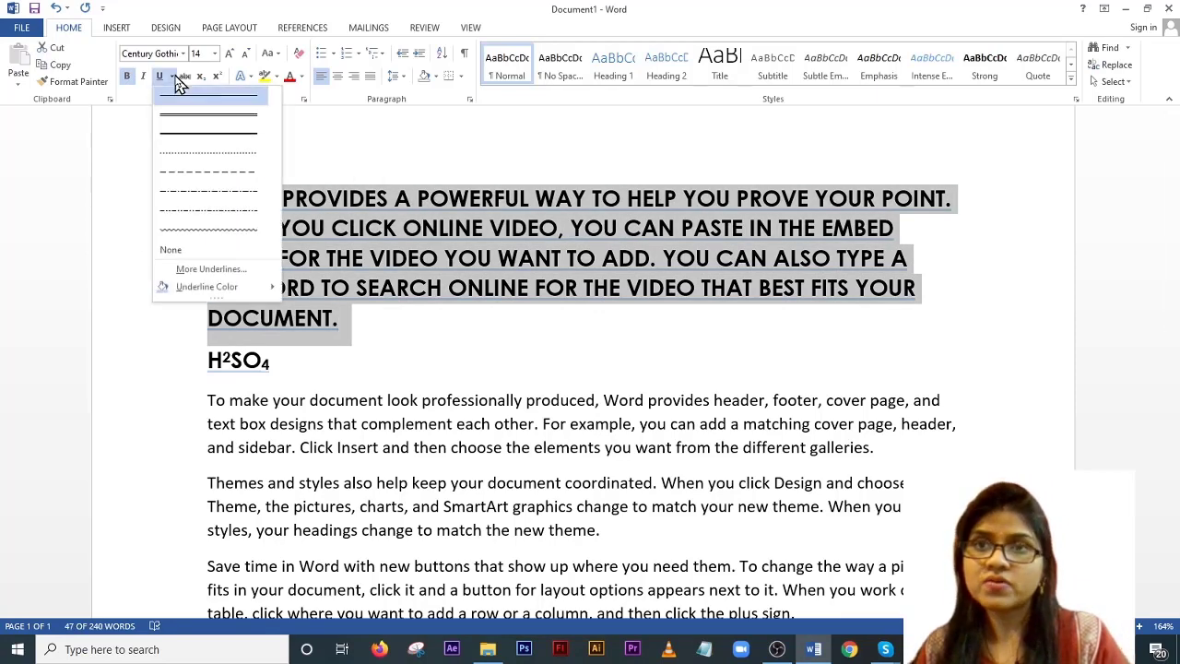
mouse_move(194, 289)
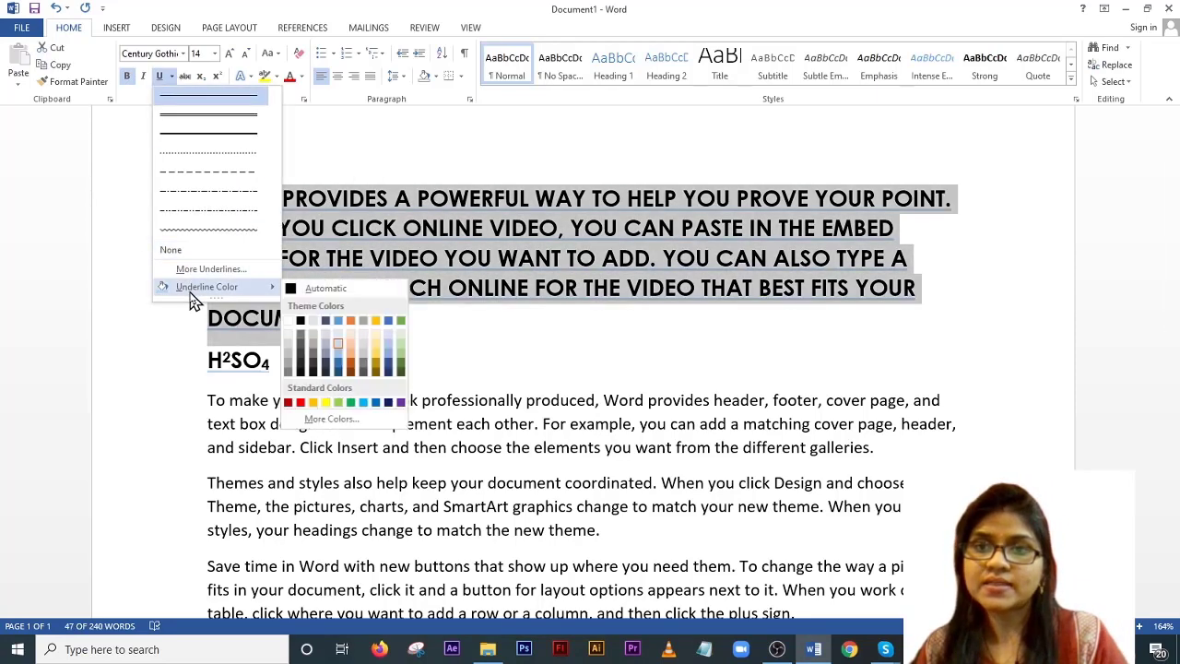
left_click(301, 334)
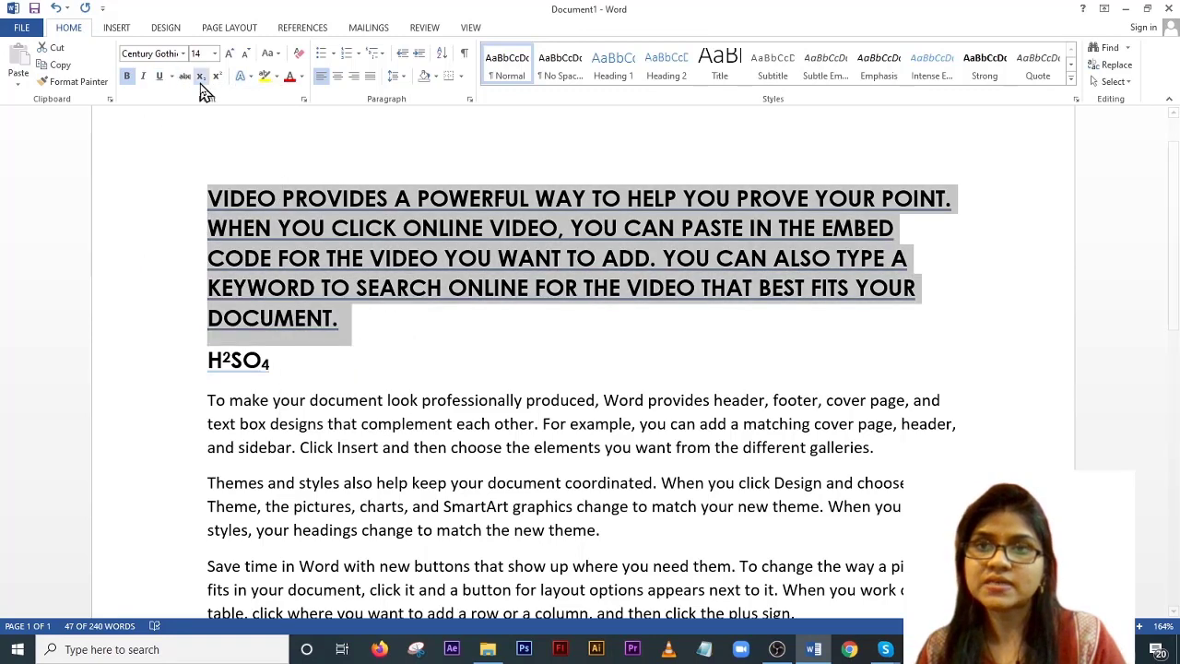
left_click(170, 76)
mouse_move(212, 286)
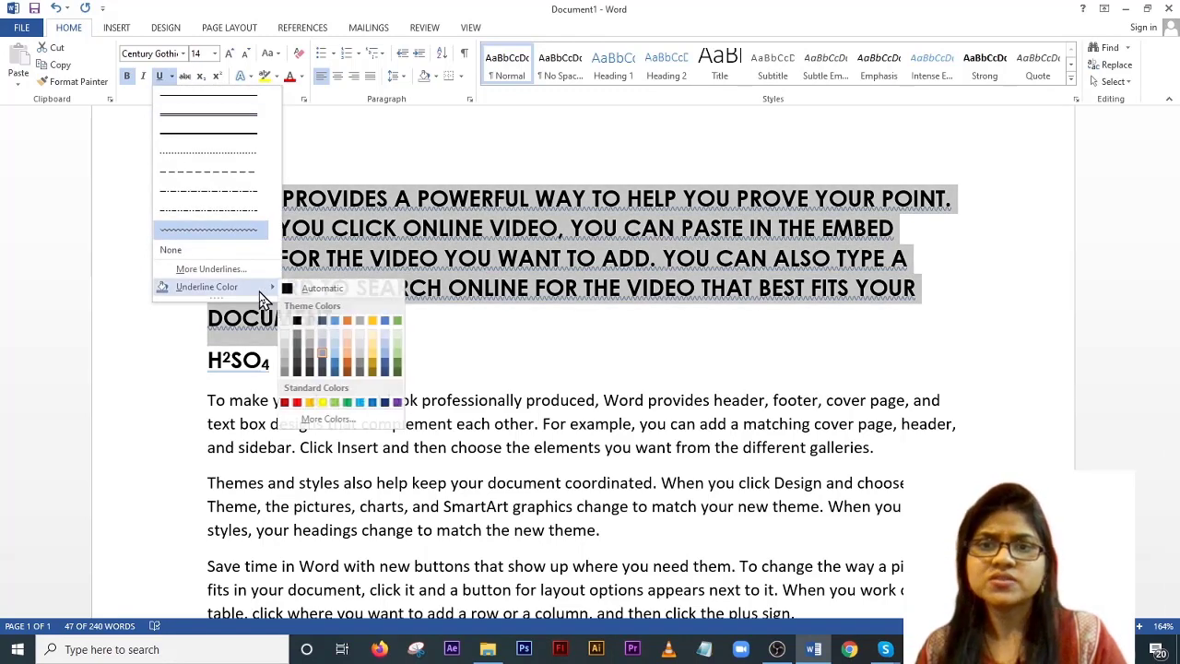
left_click(380, 367)
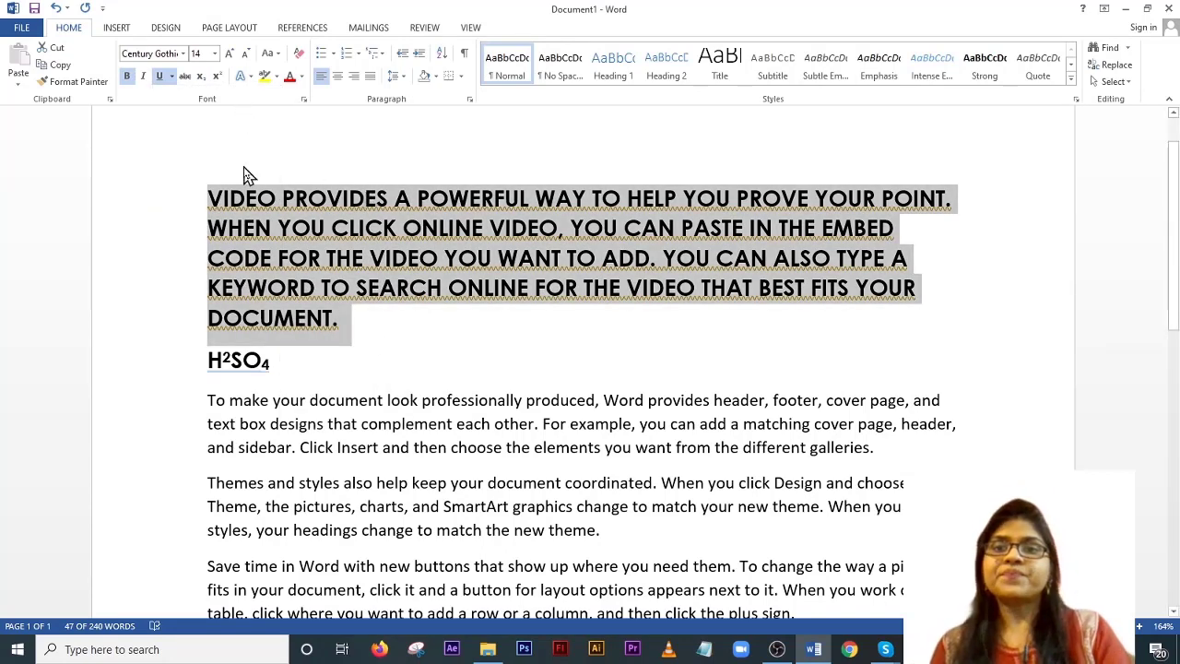
Step: Insert a new line above the first paragraph and enter the title STORY OF A KING
left_click(209, 201)
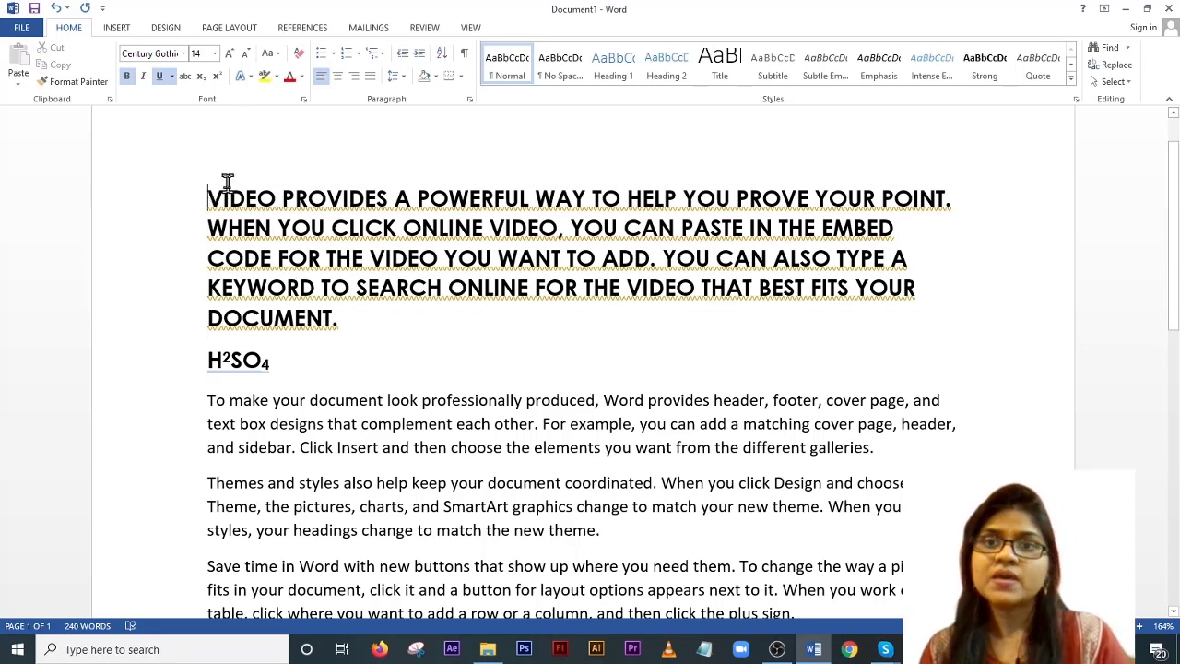
left_click(221, 172)
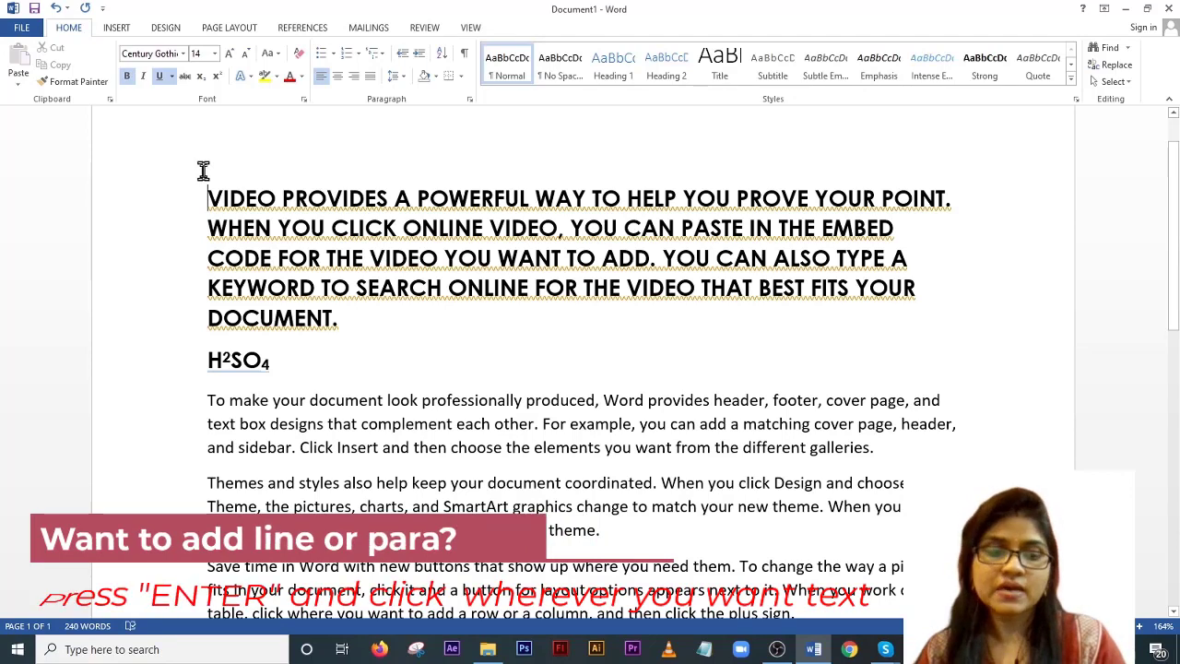
key("Return")
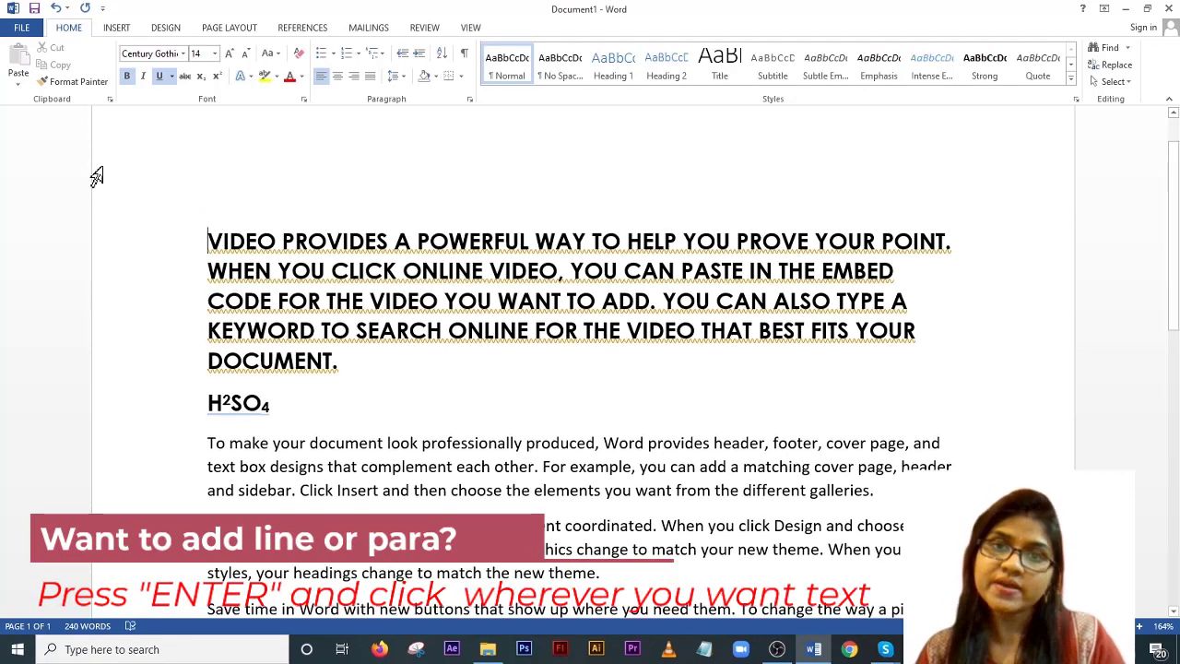
left_click(206, 164)
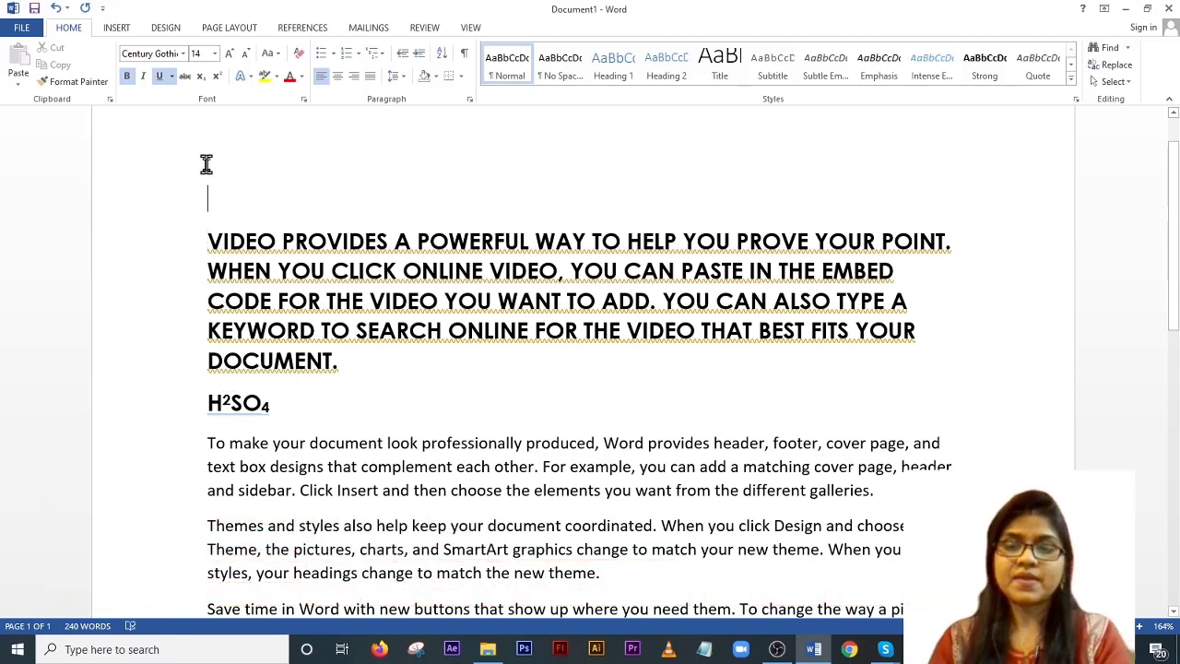
type("STORY")
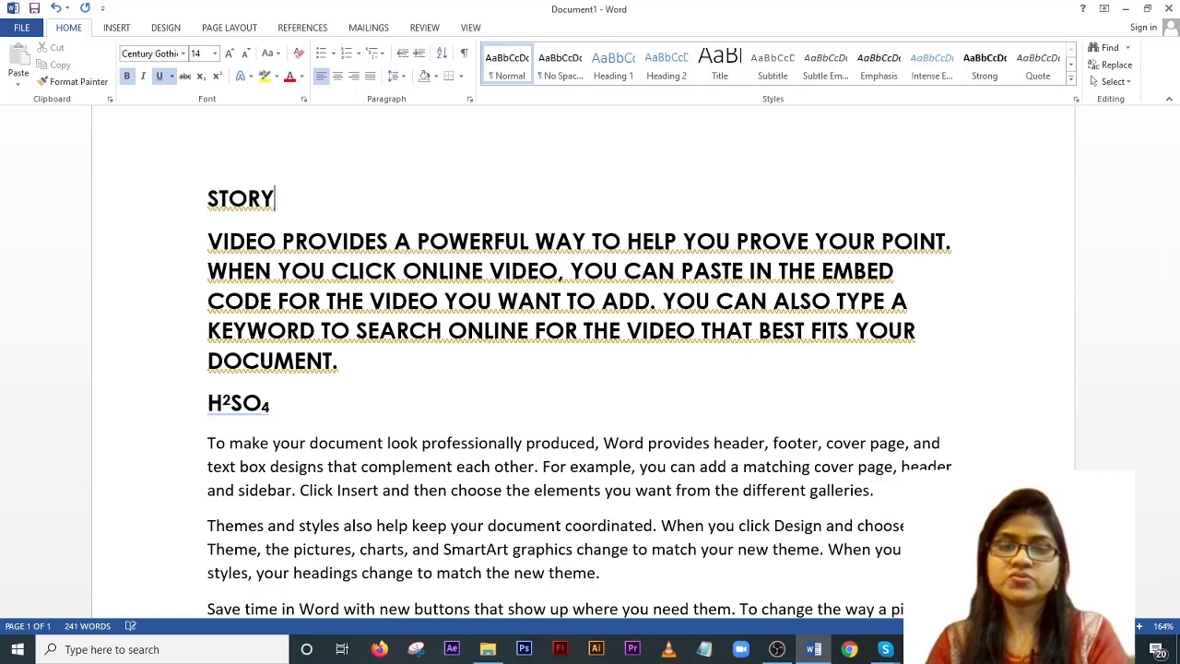
type(" OF A KING")
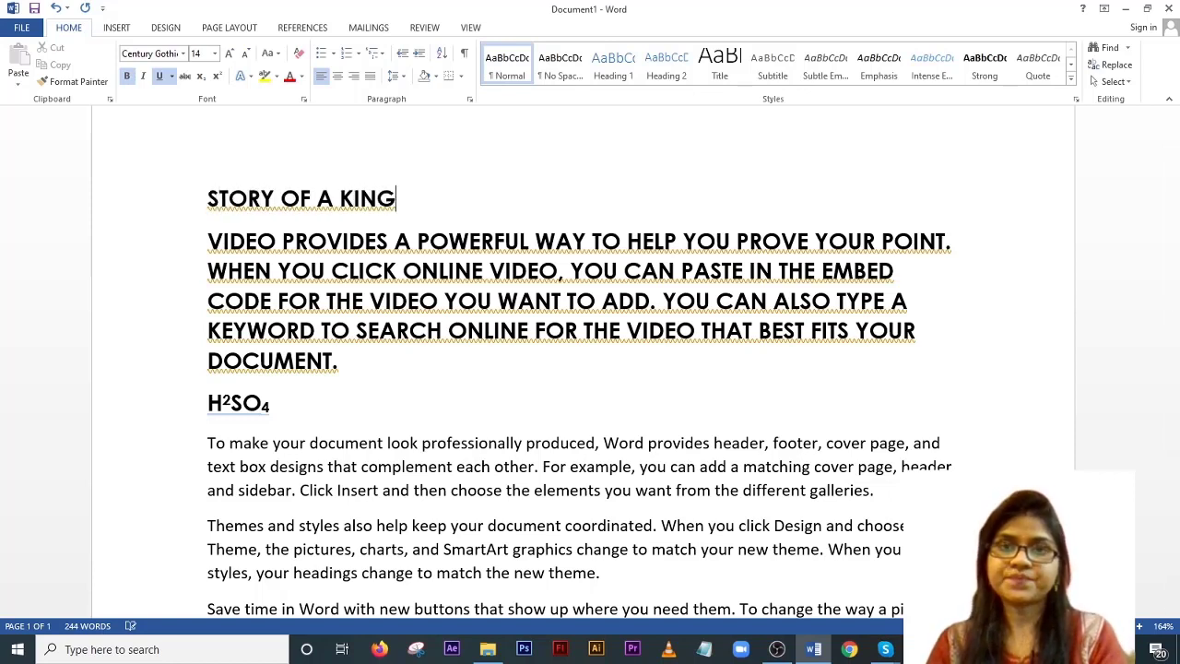
Step: Remove the bold and underline from the all-caps paragraph below the title and set its font size to 11
left_click_drag(205, 190, 392, 182)
left_click_drag(343, 371, 175, 235)
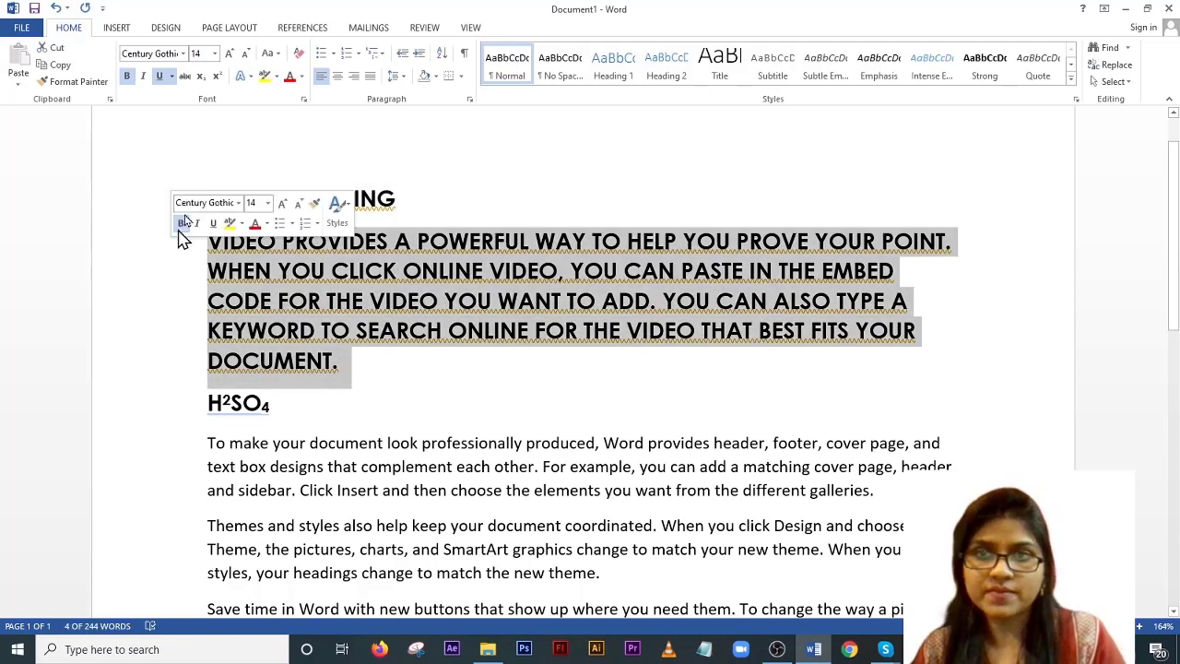
left_click(128, 76)
left_click(214, 54)
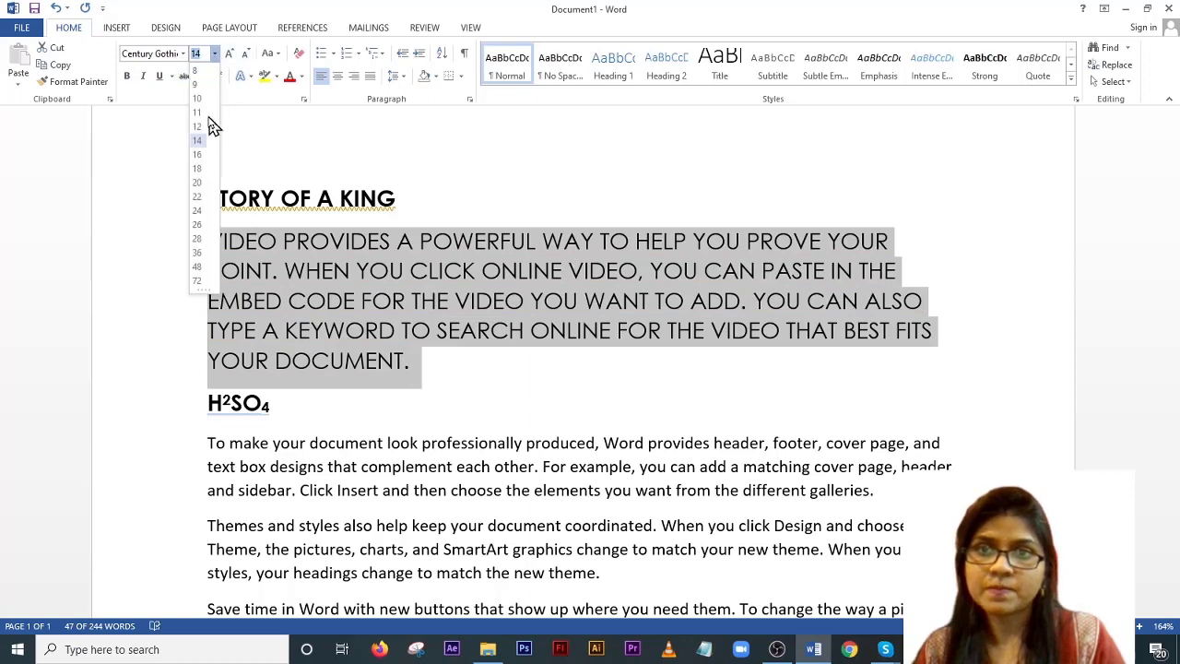
left_click(207, 121)
key("ctrl+z")
left_click(396, 201)
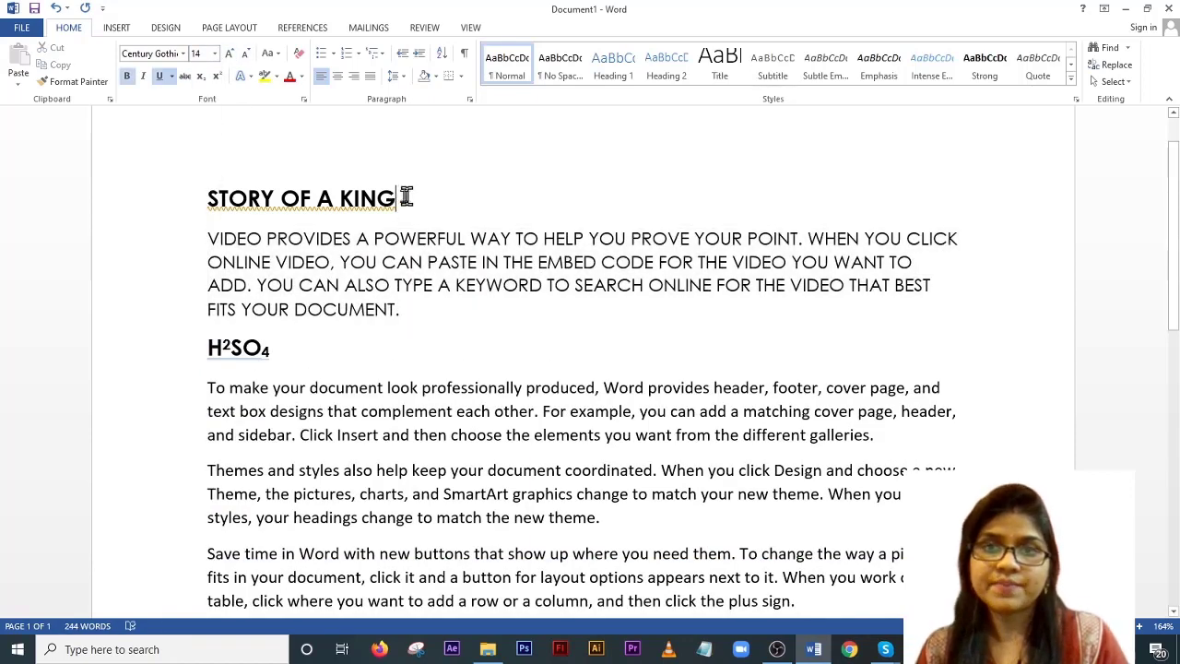
Step: Change the font of the title STORY OF A KING to Britannic Bold
left_click_drag(400, 199, 212, 207)
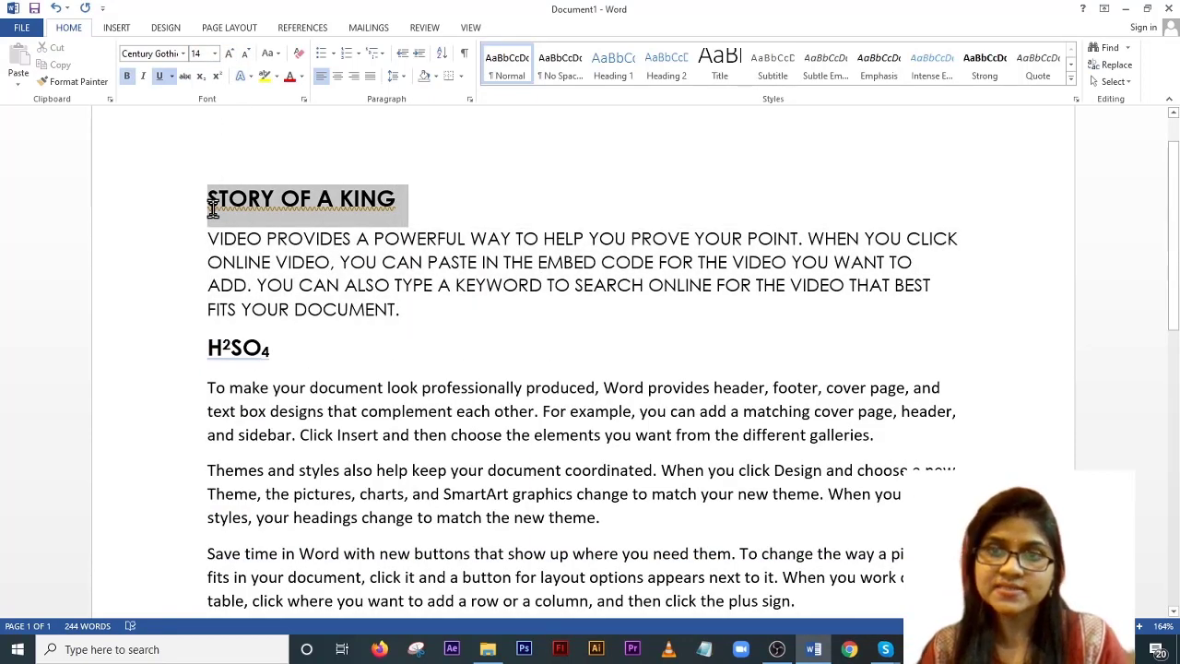
left_click(183, 55)
scroll(189, 461, "down", 3)
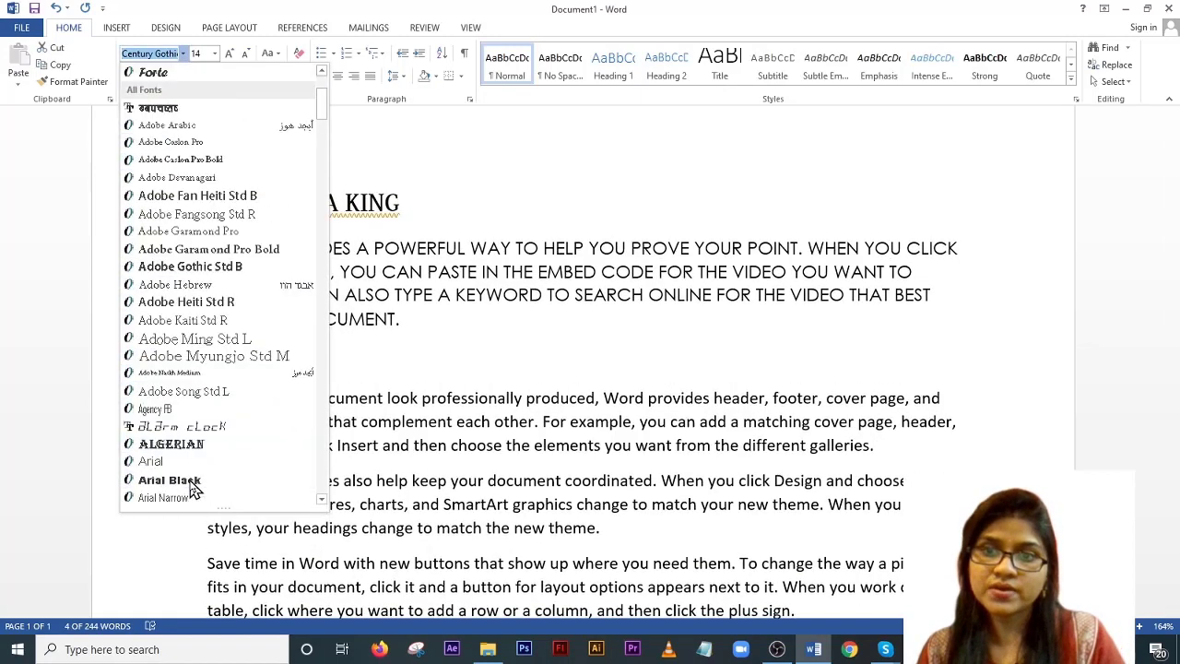
scroll(193, 489, "down", 10)
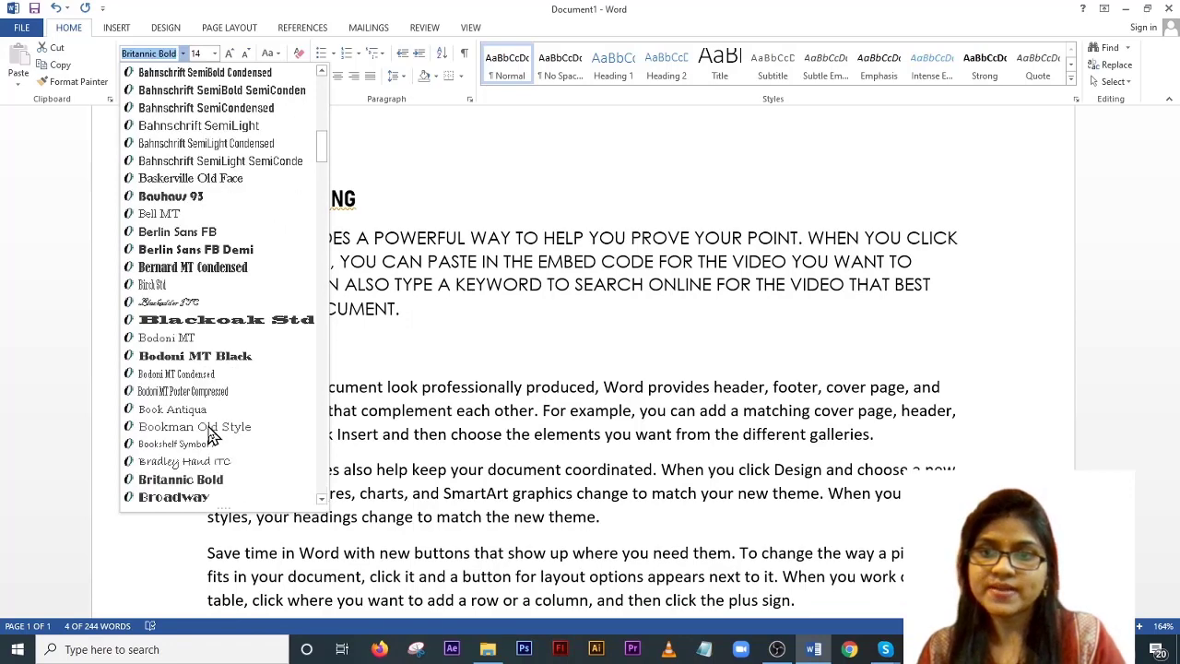
scroll(221, 424, "down", 3)
left_click(207, 316)
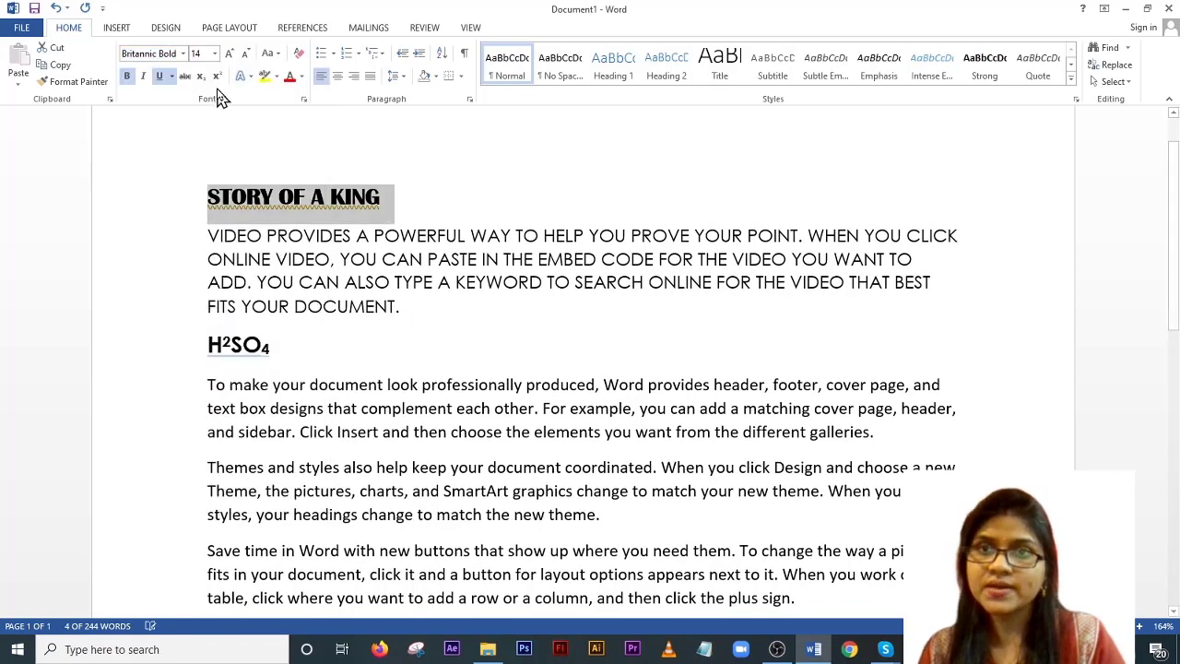
Step: Set the font size of the title STORY OF A KING to 26 and remove its underline and bold
left_click(214, 53)
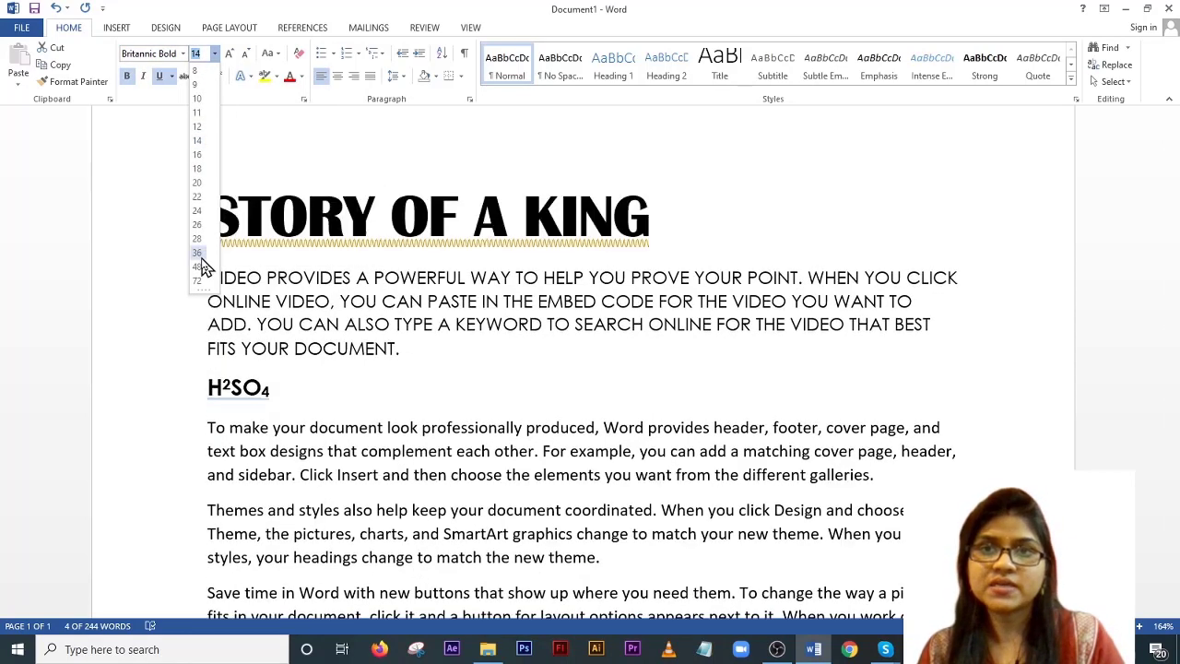
left_click(198, 225)
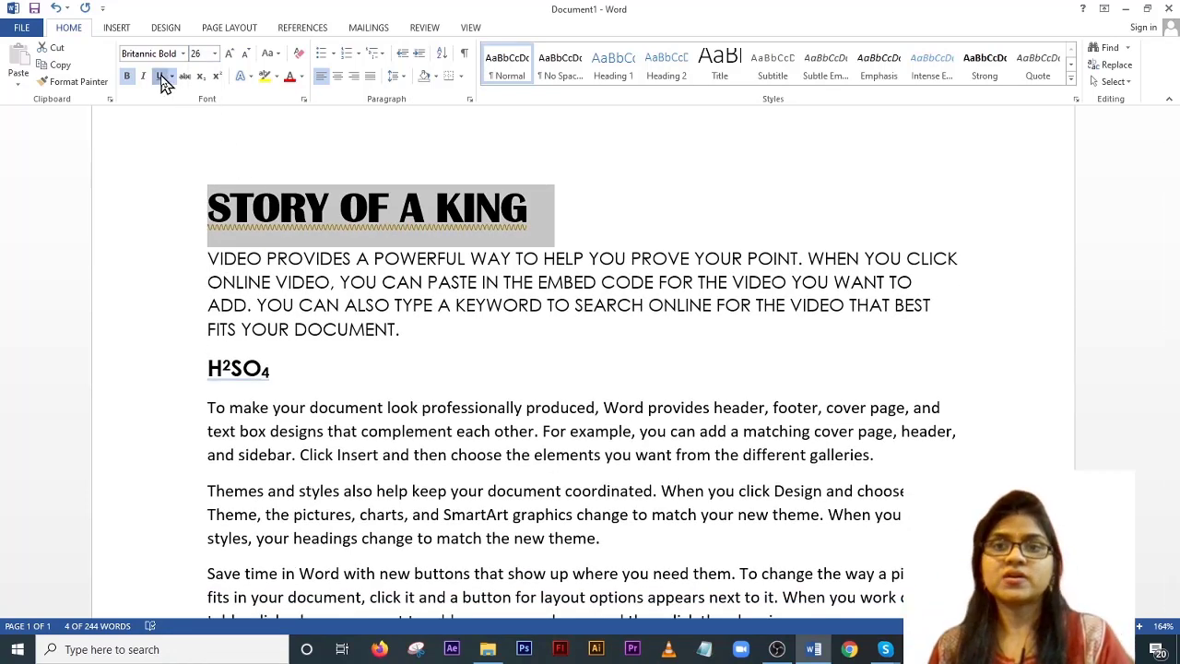
left_click(126, 76)
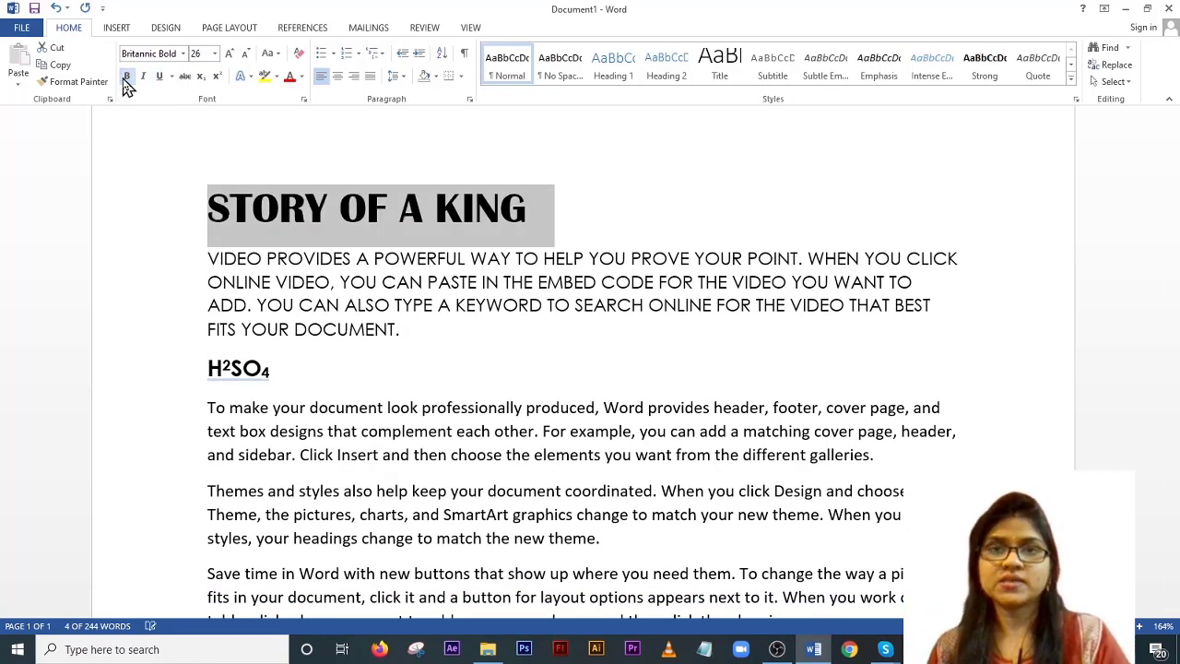
Step: Give the title STORY OF A KING a yellow text outline and the outer shadow Offset Right
left_click(241, 78)
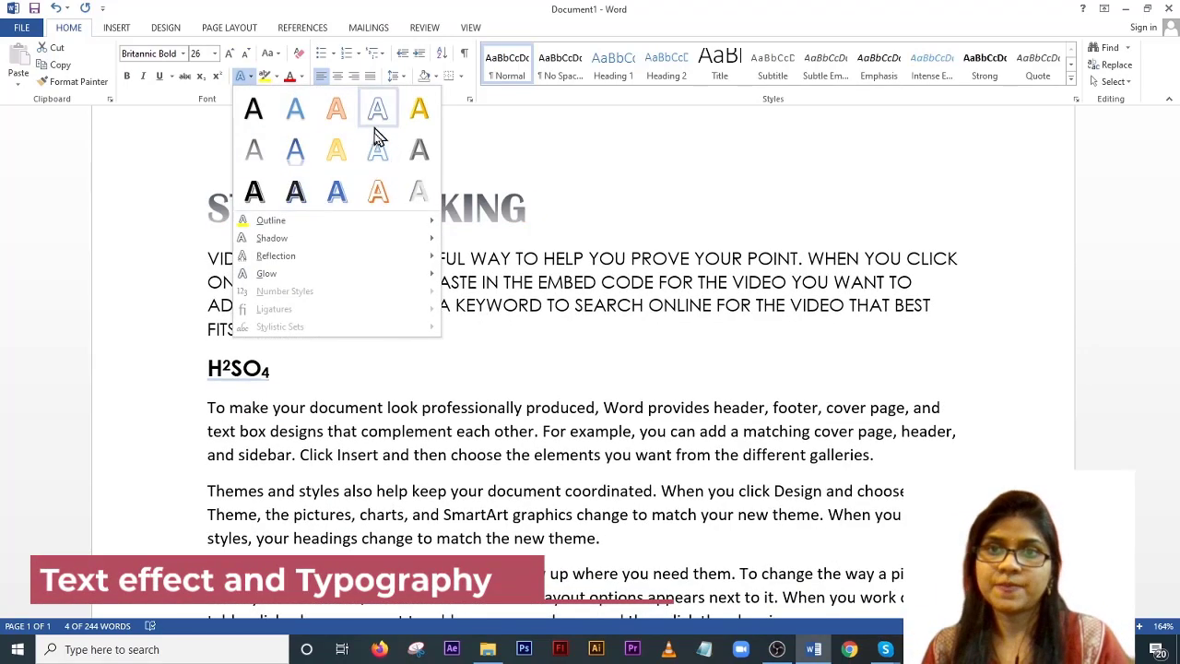
mouse_move(362, 227)
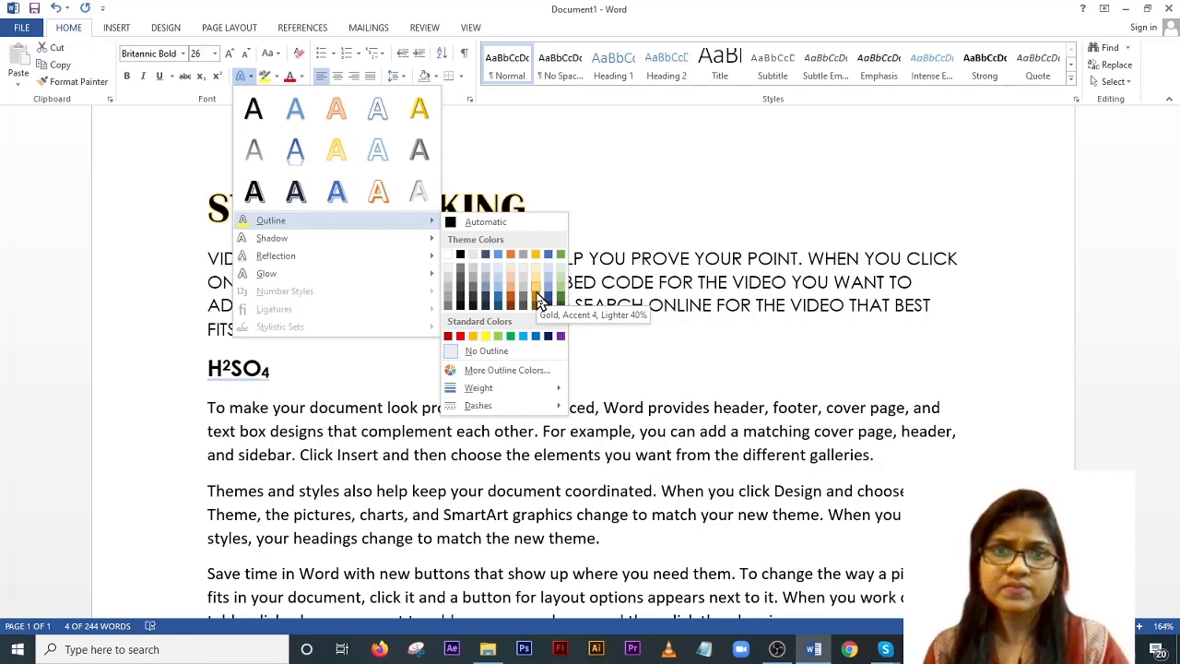
left_click(486, 336)
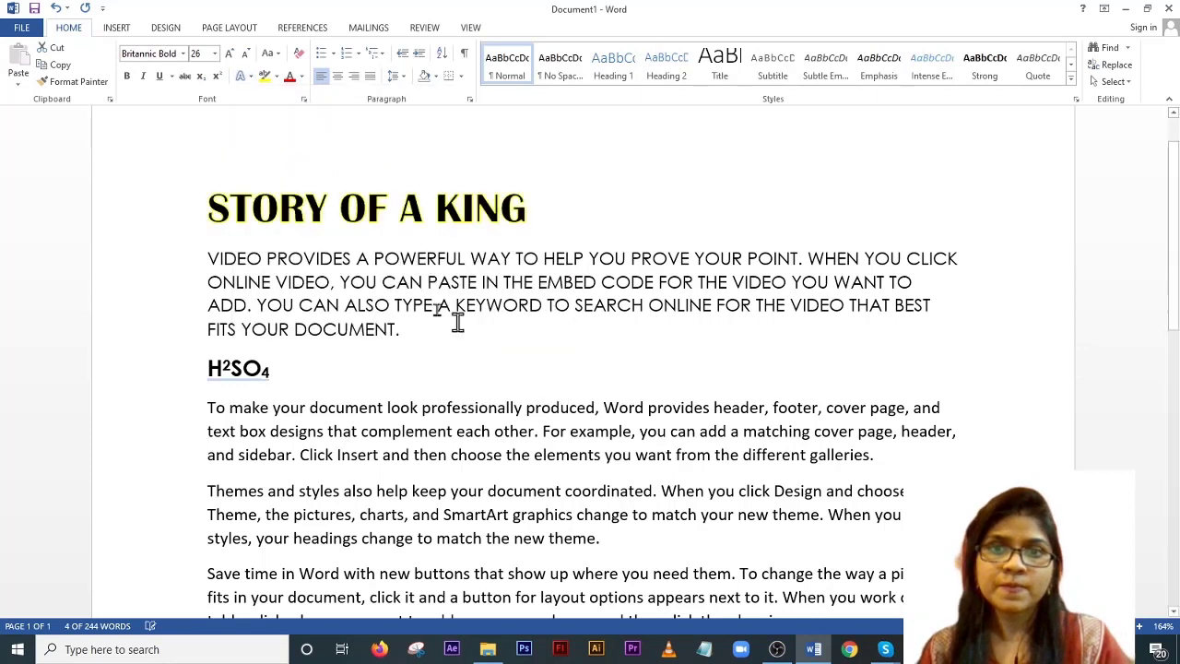
left_click(251, 77)
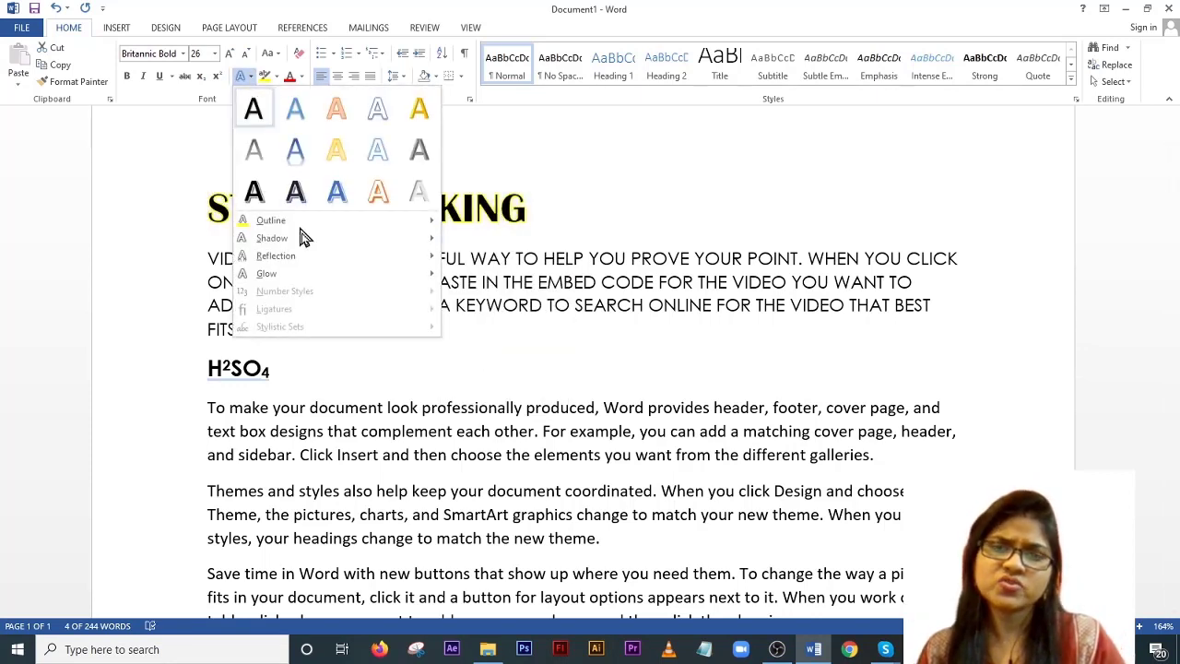
mouse_move(304, 239)
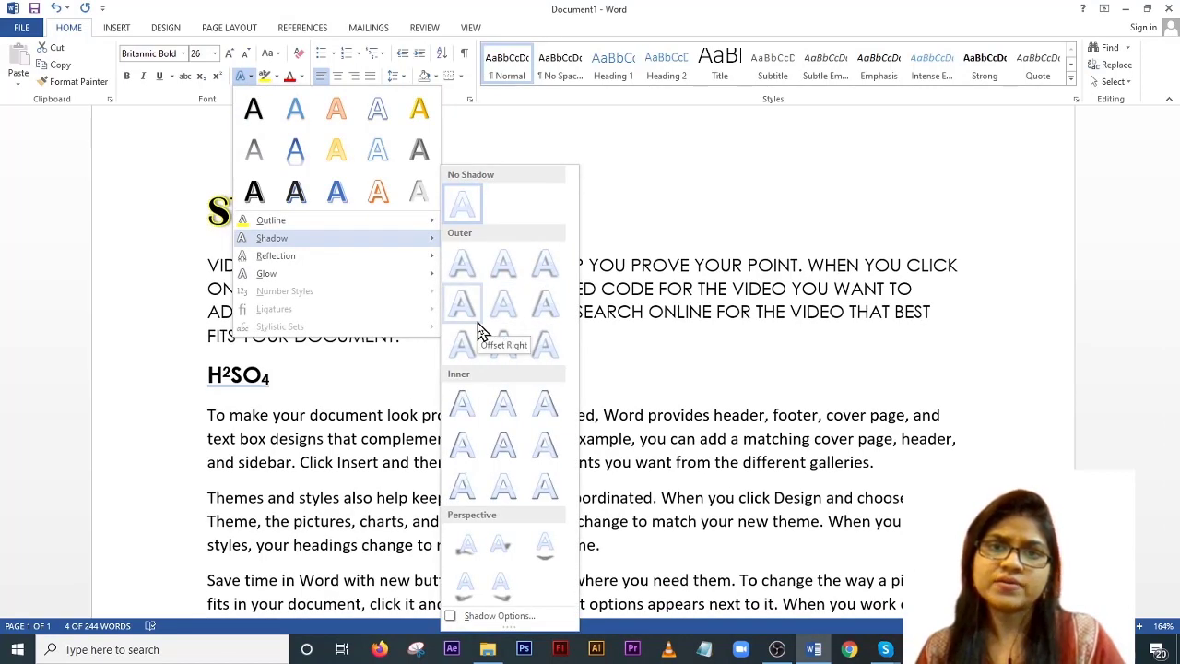
left_click(478, 332)
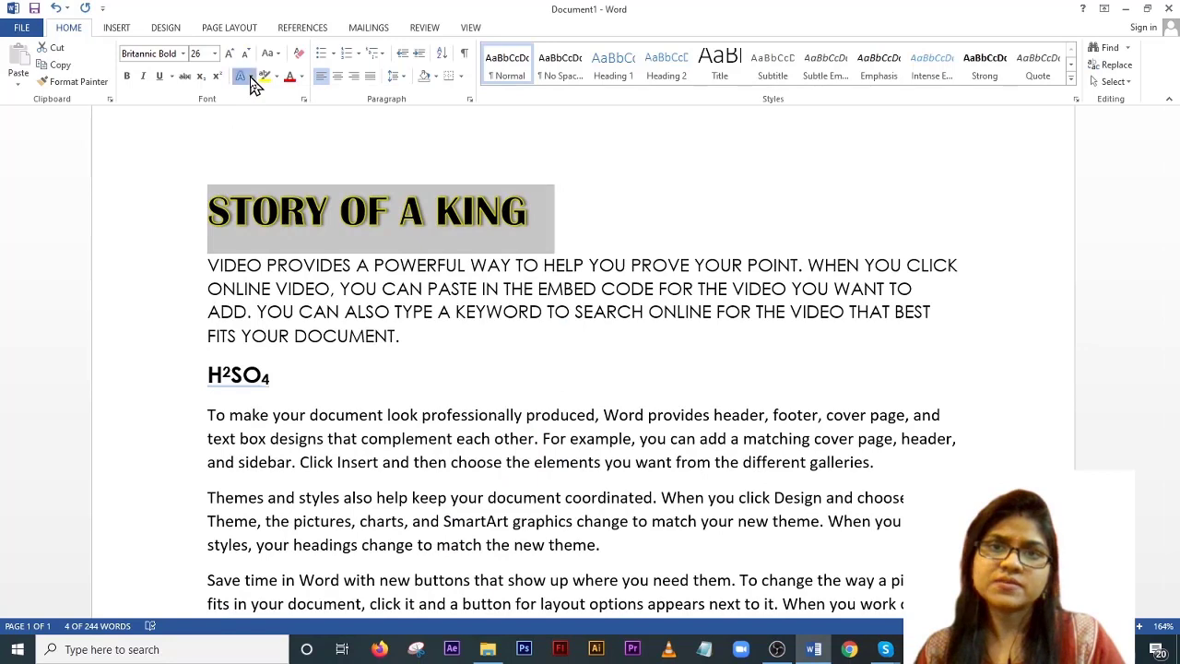
Step: Add a reflection to the title STORY OF A KING using the variation in the centre of the Reflection Variations
left_click(251, 77)
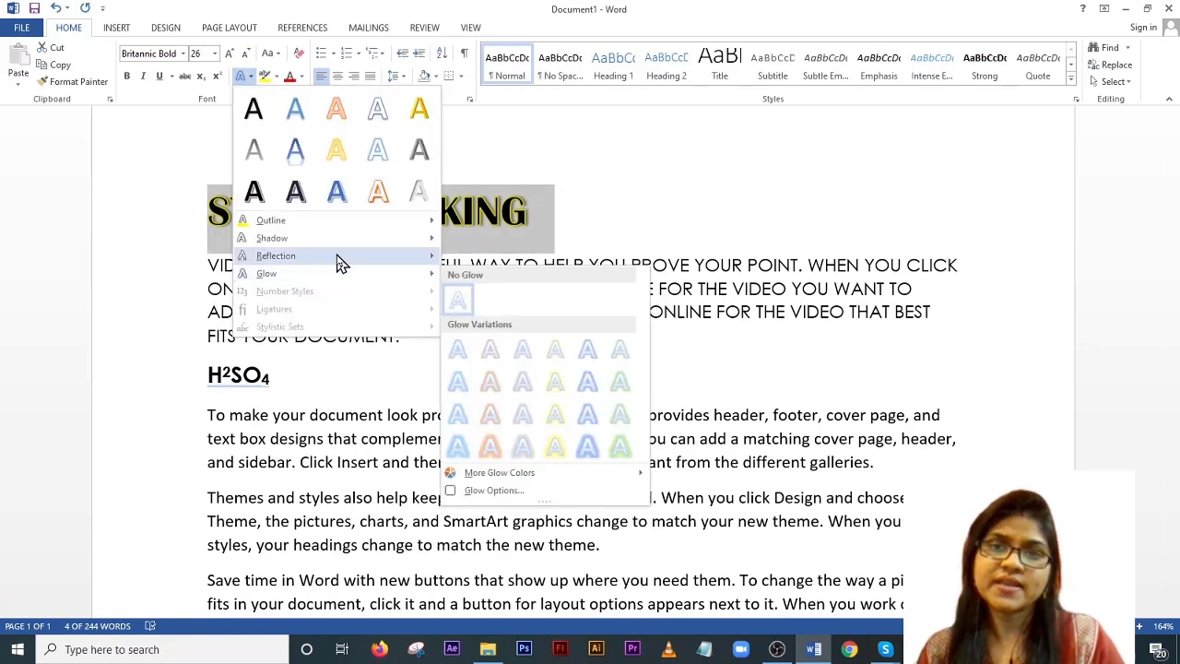
mouse_move(339, 260)
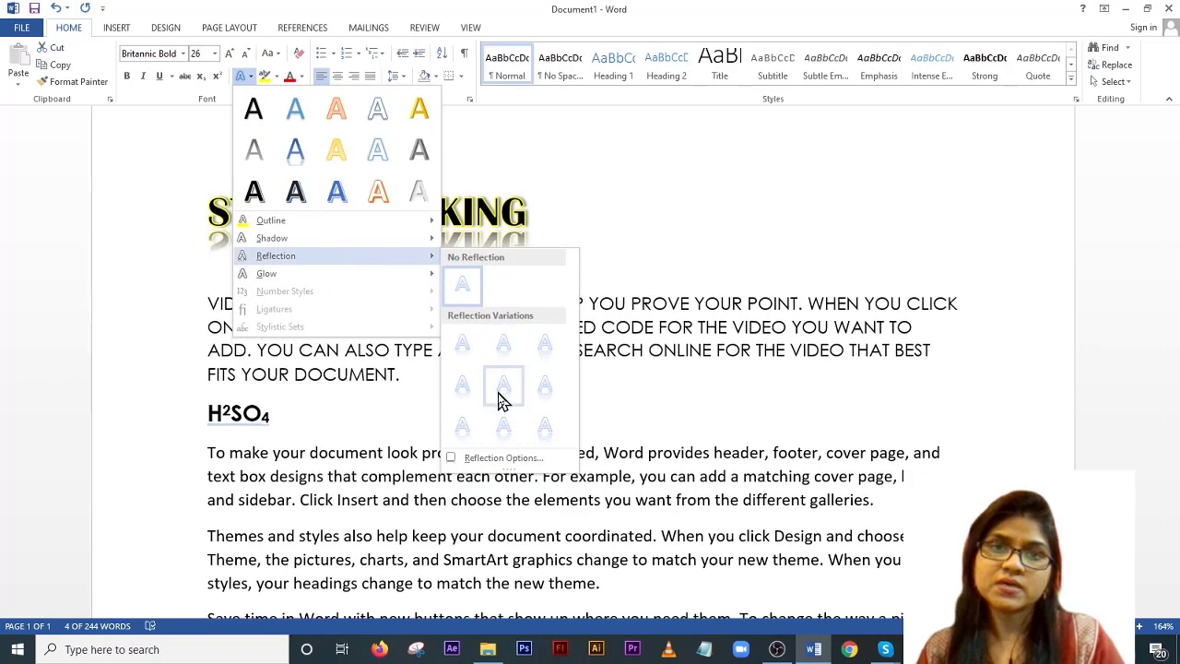
left_click(500, 396)
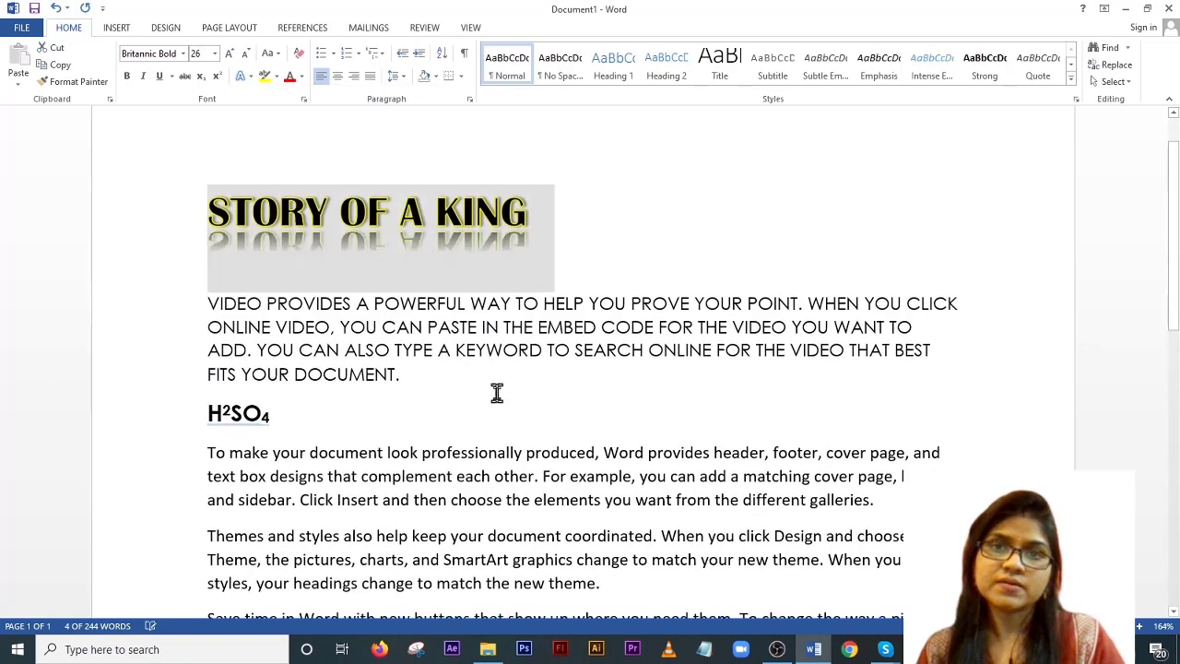
left_click(518, 269)
Step: Apply a glow text effect in standard red to the title STORY OF A KING
left_click_drag(534, 224, 137, 219)
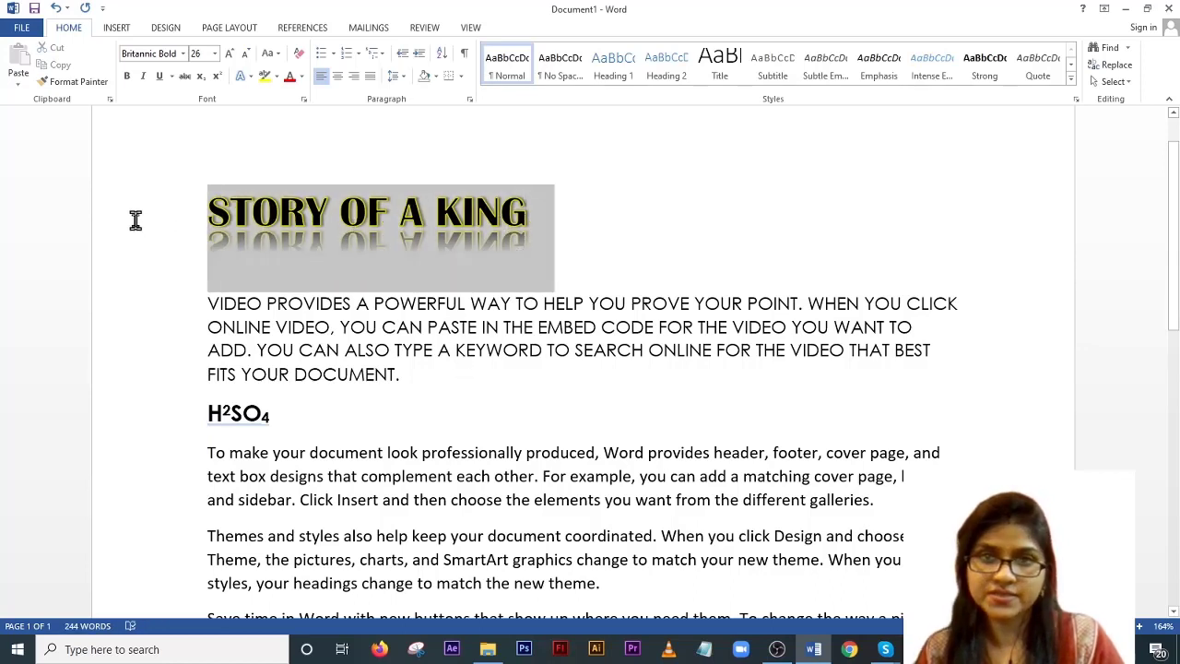
left_click(249, 78)
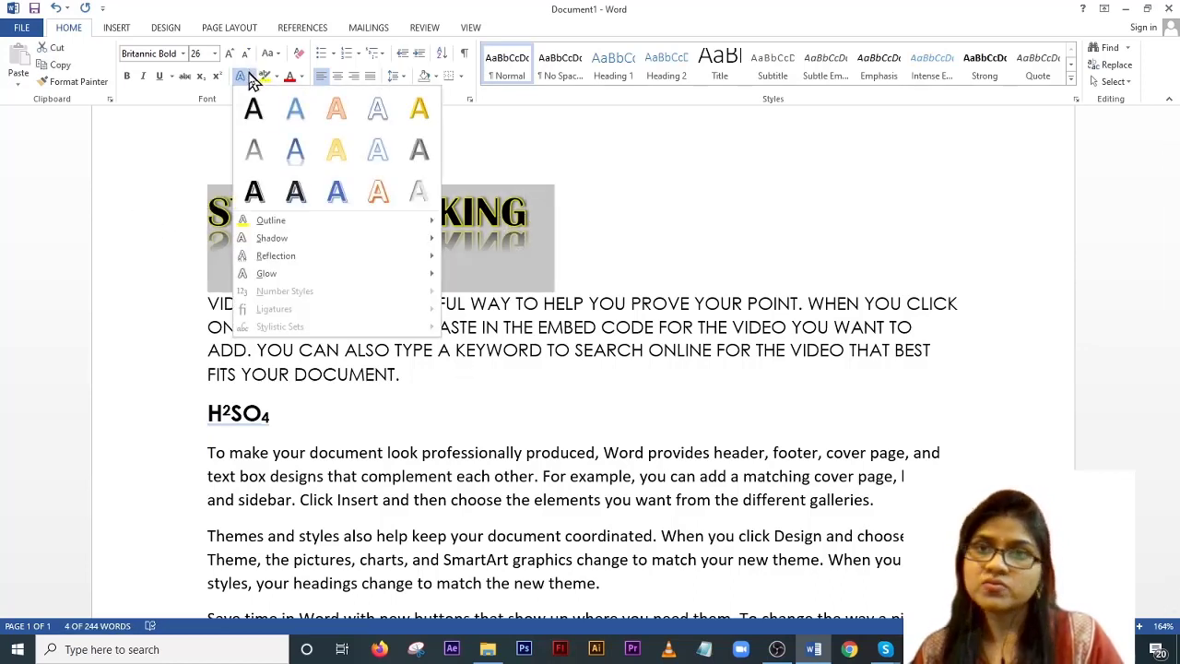
mouse_move(367, 277)
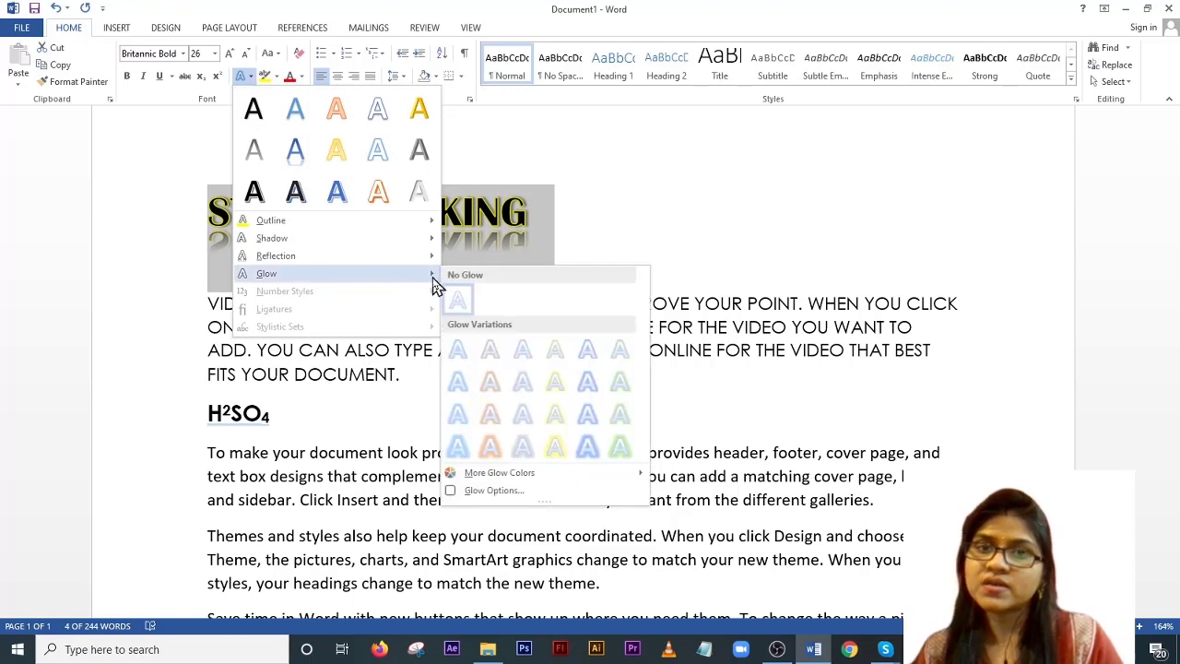
mouse_move(541, 475)
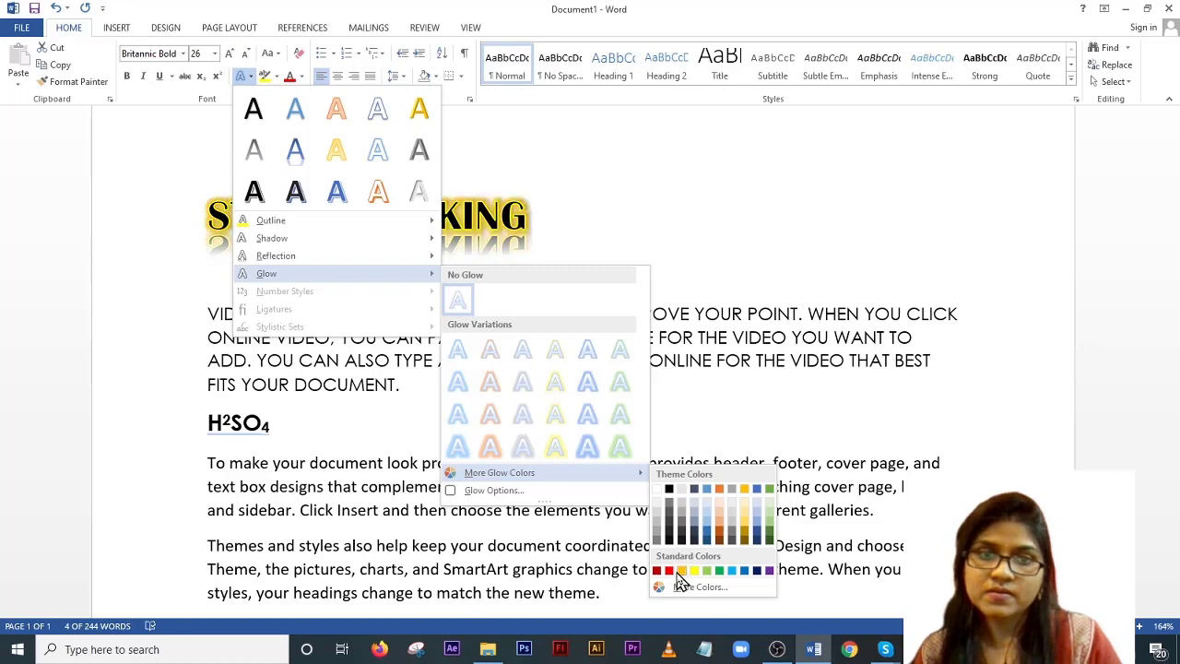
left_click(680, 570)
left_click(334, 239)
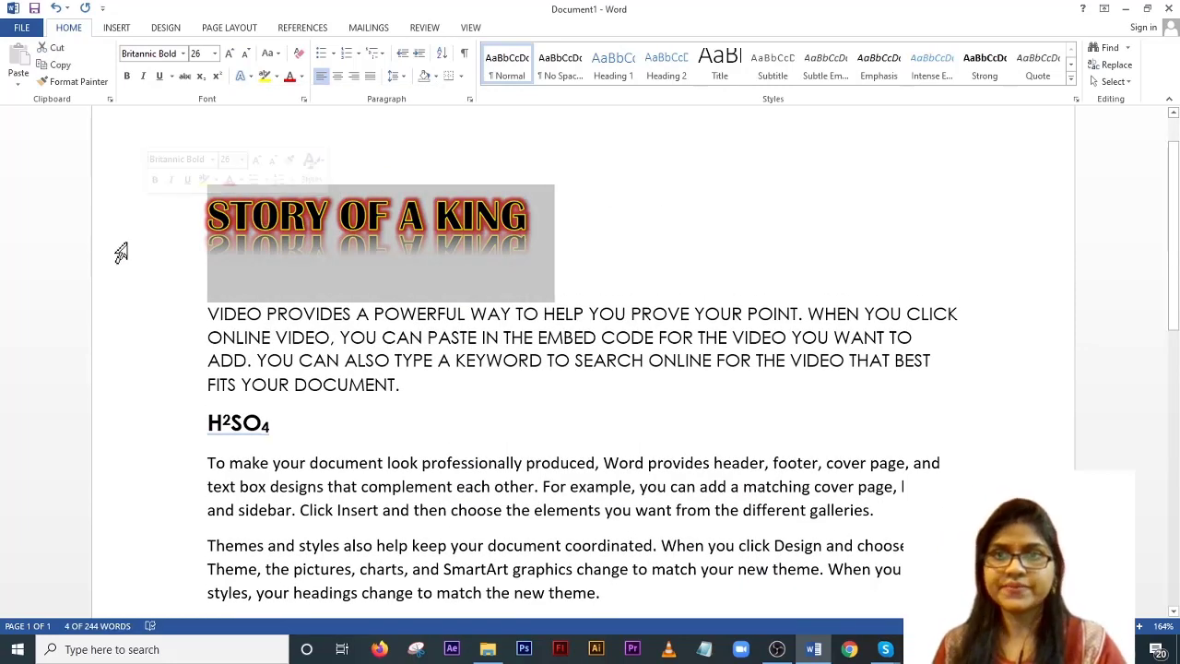
left_click(403, 231)
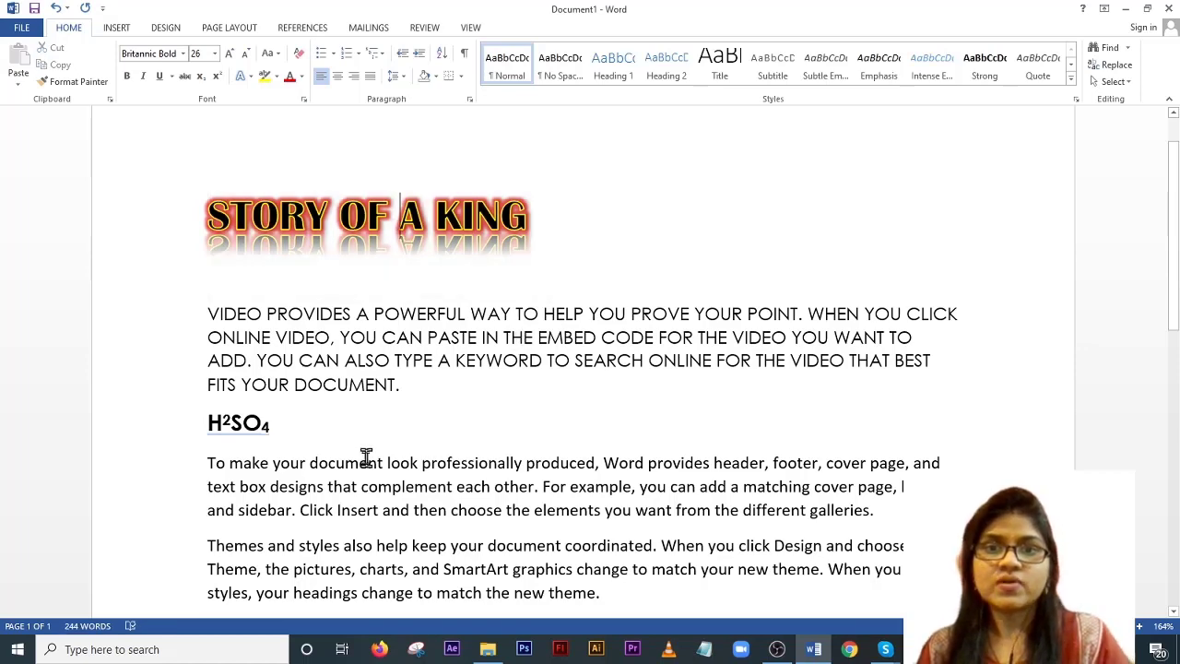
left_click_drag(210, 221, 802, 621)
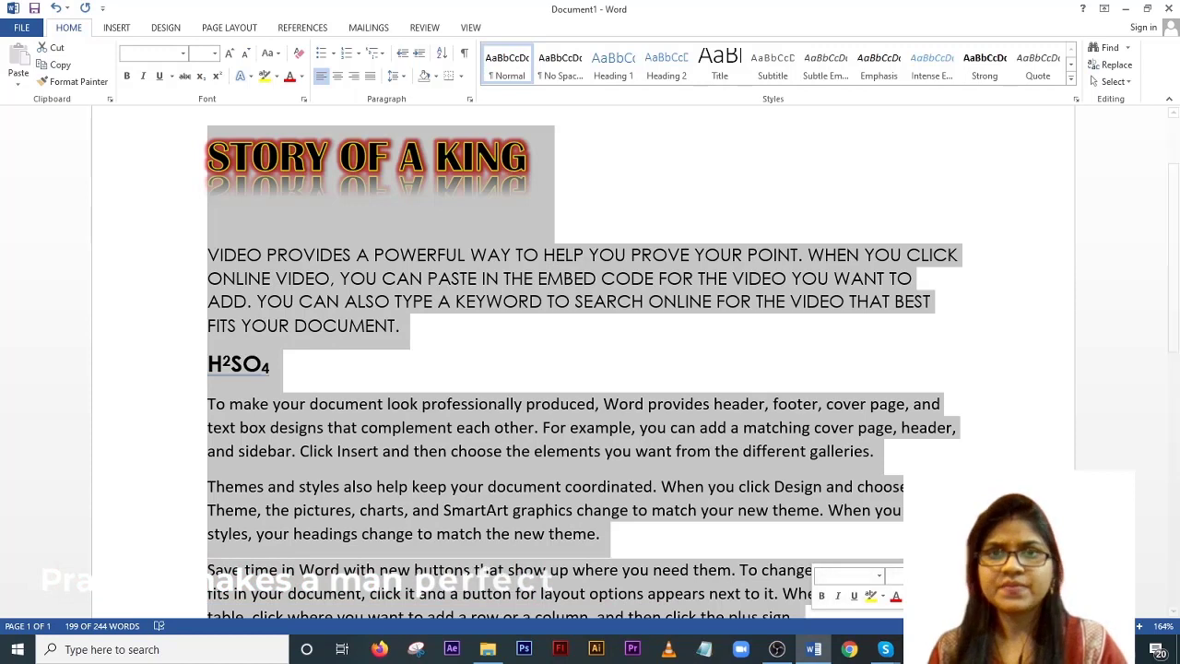
left_click(450, 240)
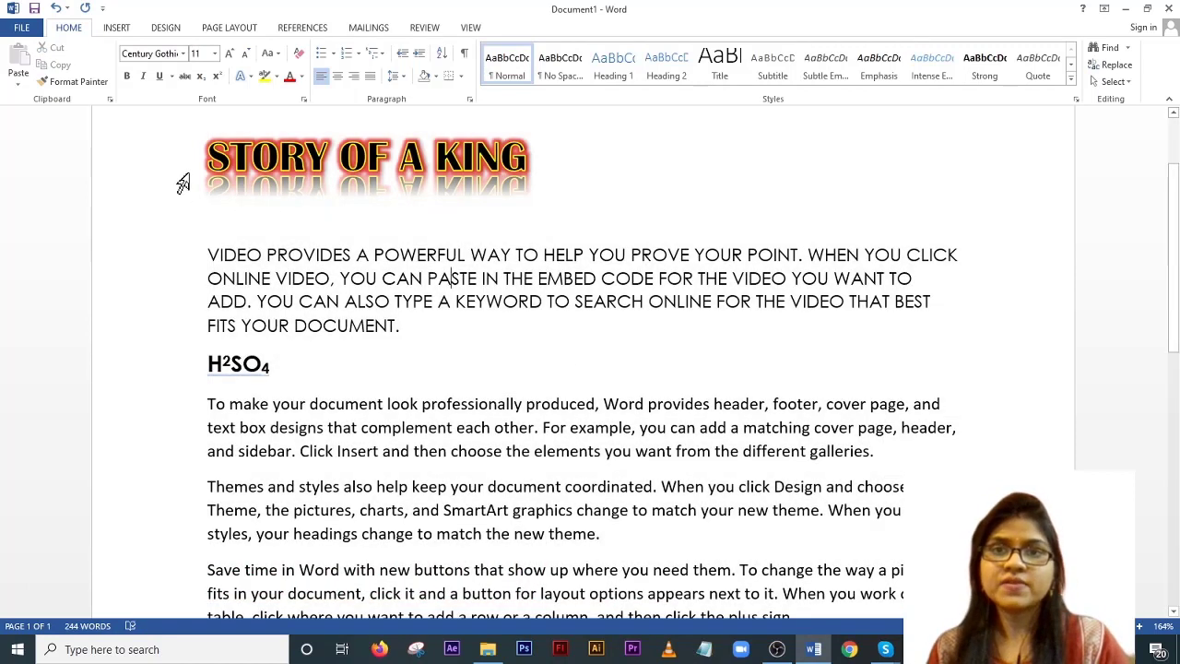